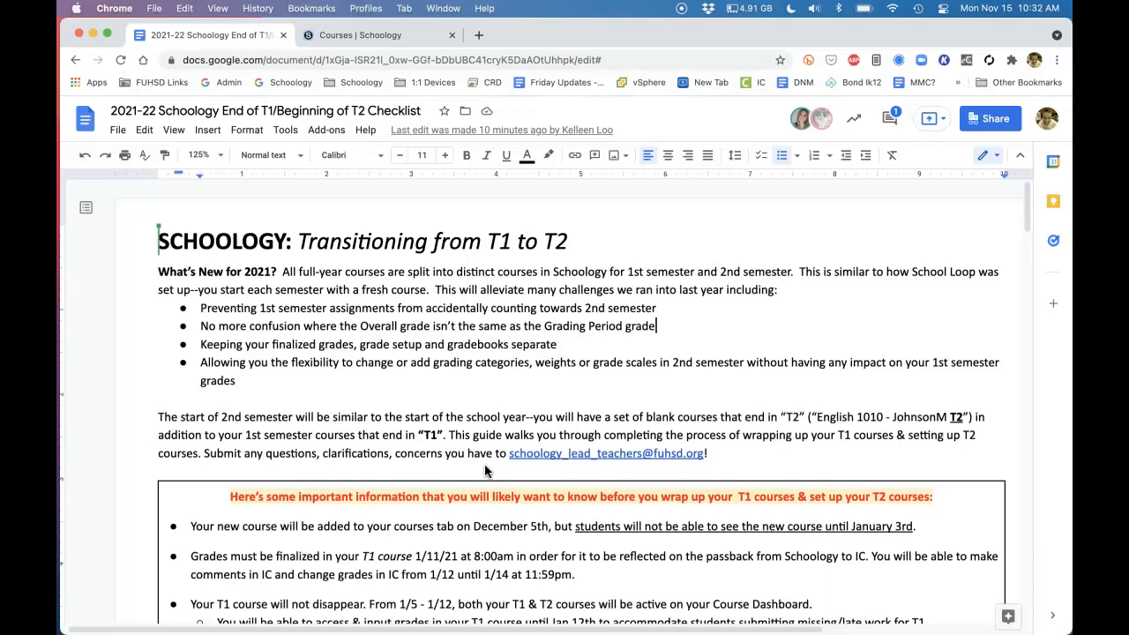
Read through the transition checklist's key dates and the task table for the T1 and T2 courses
{"action": "scroll", "coordinate": [484, 471], "scroll_direction": "down", "scroll_amount": 3}
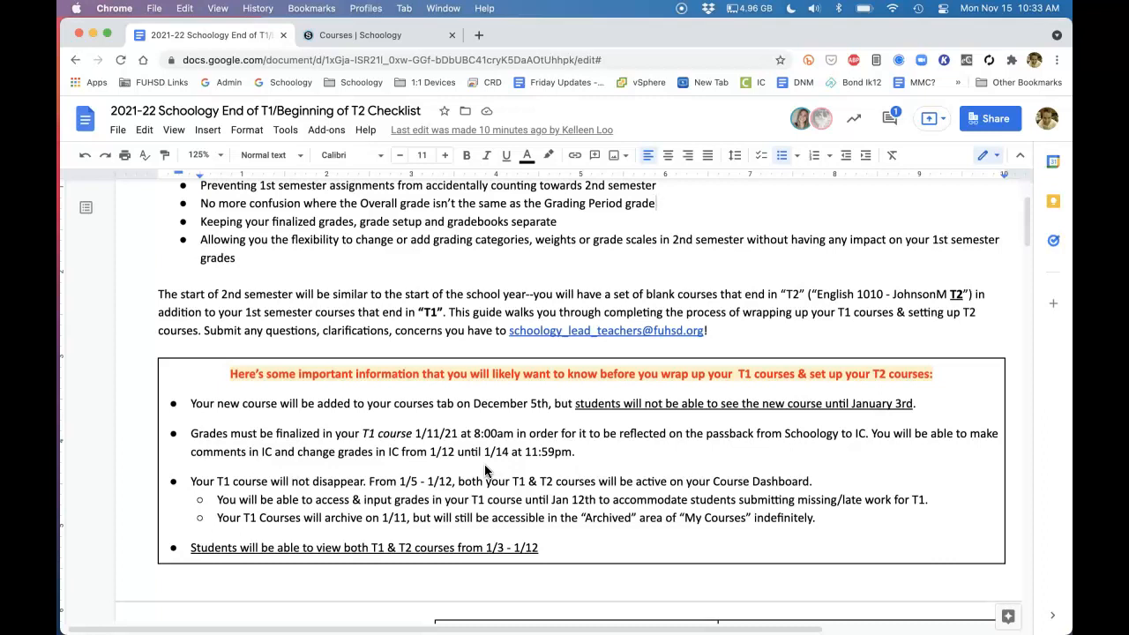
{"action": "scroll", "coordinate": [485, 471], "scroll_direction": "down", "scroll_amount": 8}
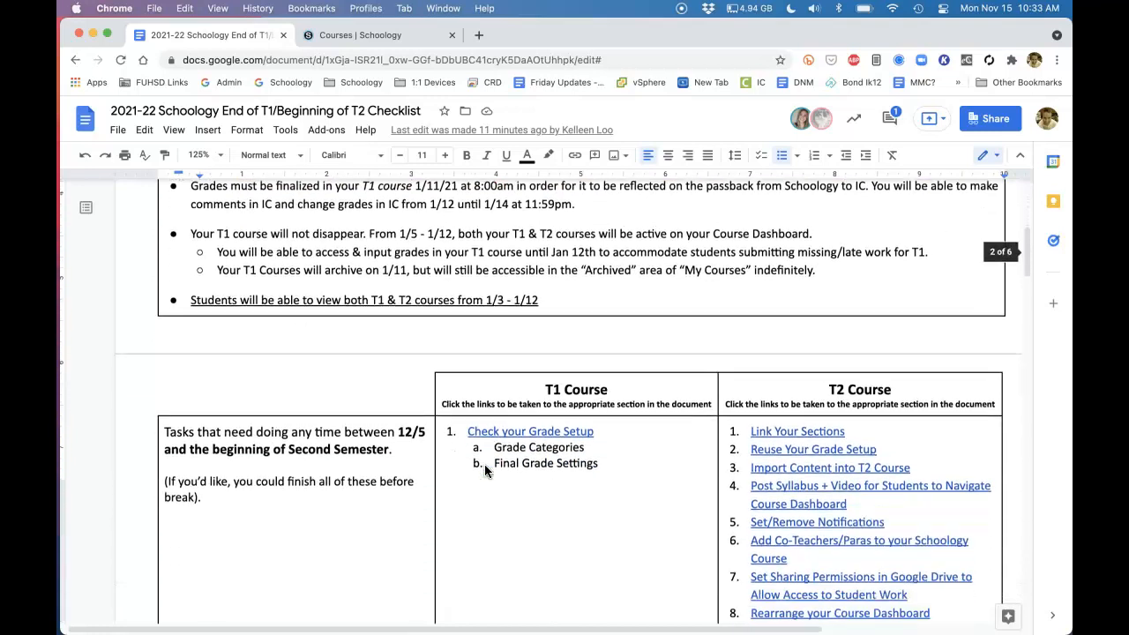
{"action": "scroll", "coordinate": [484, 471], "scroll_direction": "down", "scroll_amount": 1}
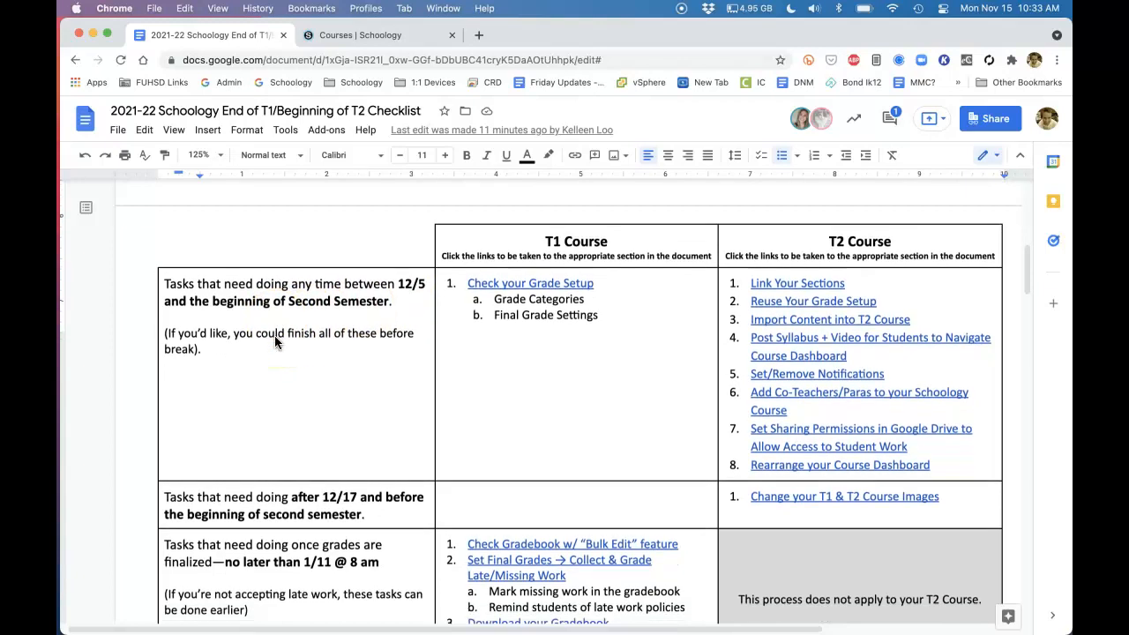
{"action": "scroll", "coordinate": [274, 335], "scroll_direction": "down", "scroll_amount": 2}
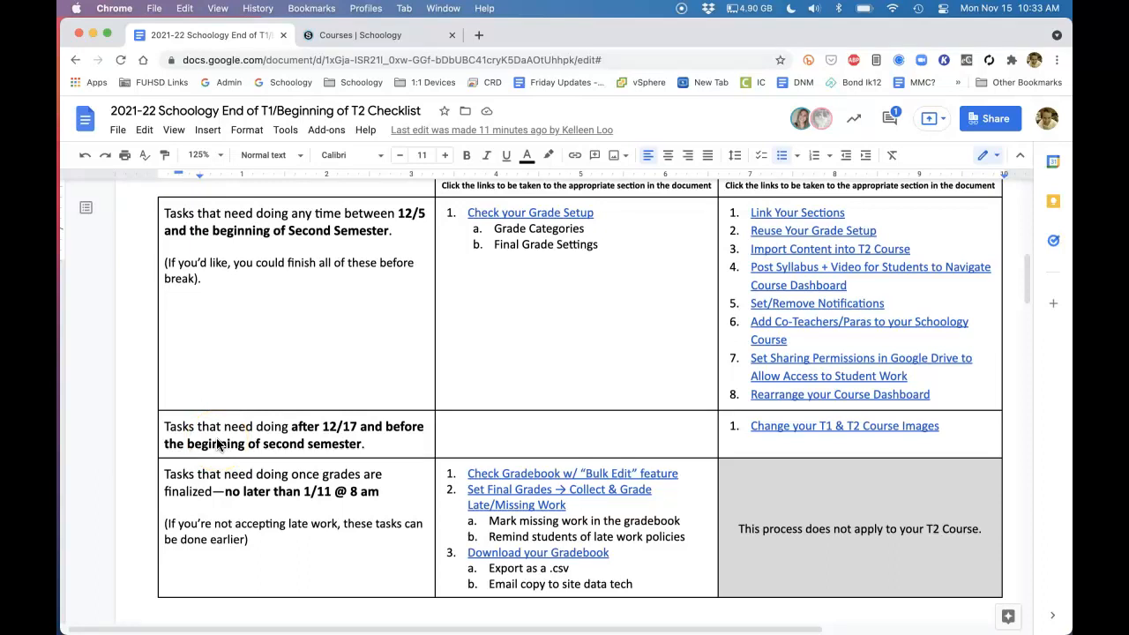
{"action": "scroll", "coordinate": [218, 443], "scroll_direction": "down", "scroll_amount": 1}
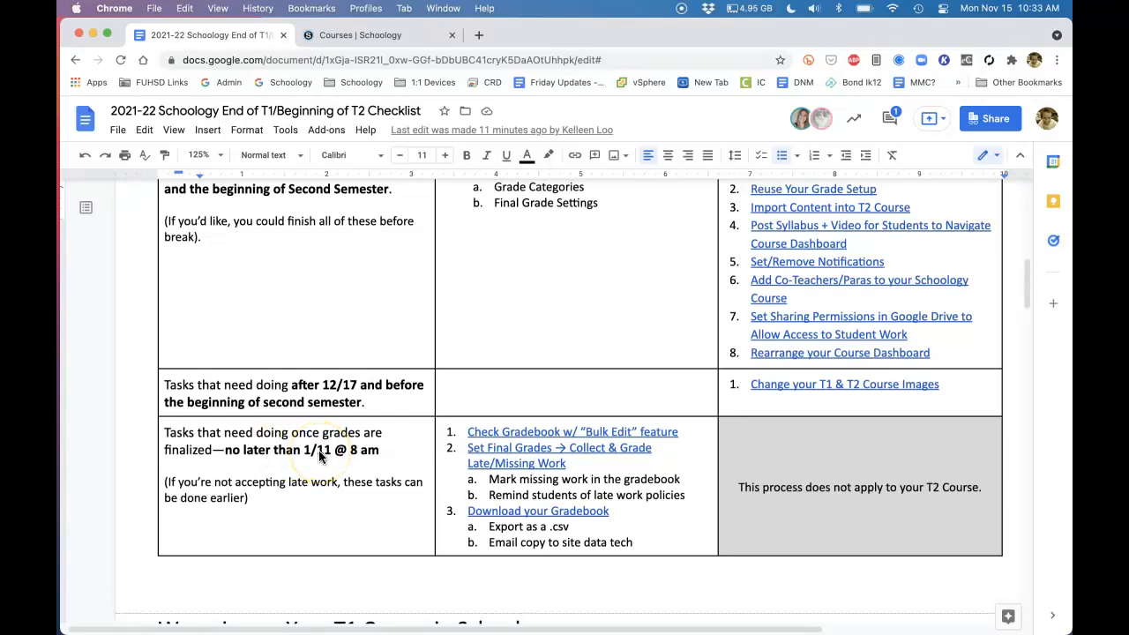
{"action": "scroll", "coordinate": [320, 455], "scroll_direction": "up", "scroll_amount": 2}
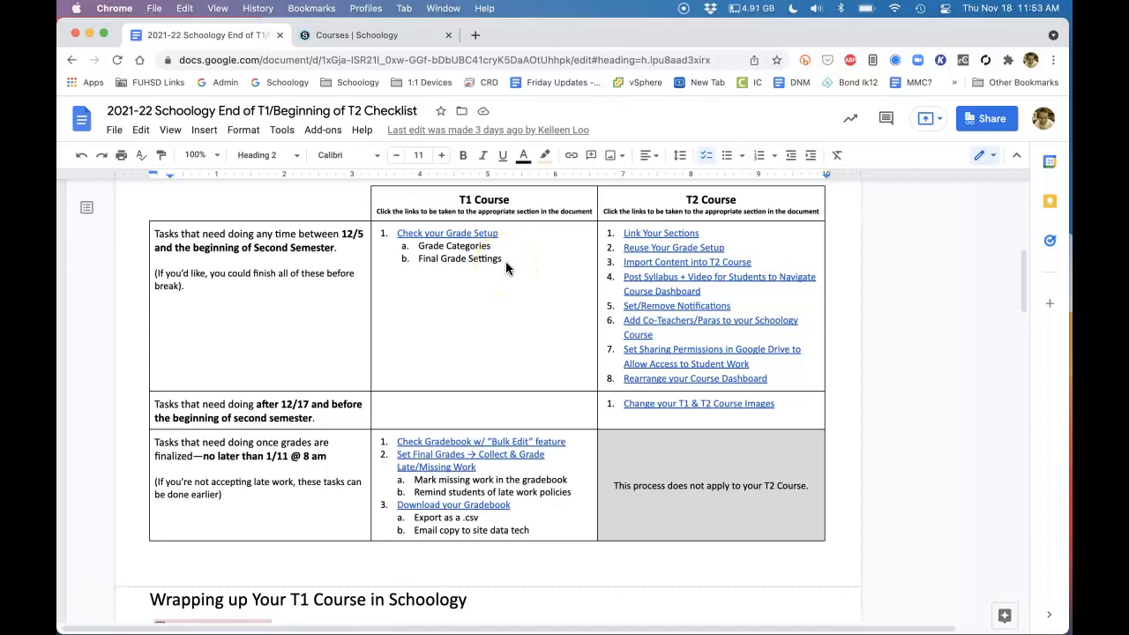
Go to the checklist's Check your Grade Setup section, and open Grade Setup for the Brit Lit-9050 T1 course (p1, p2) in Schoology
{"action": "left_click", "coordinate": [450, 235]}
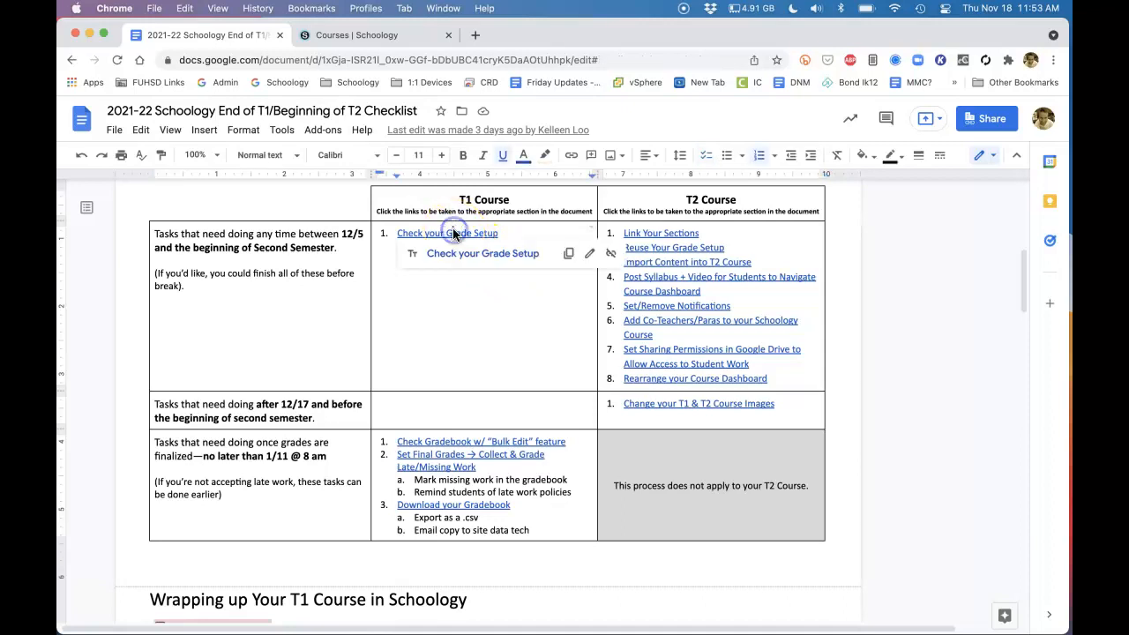
{"action": "left_click", "coordinate": [449, 255]}
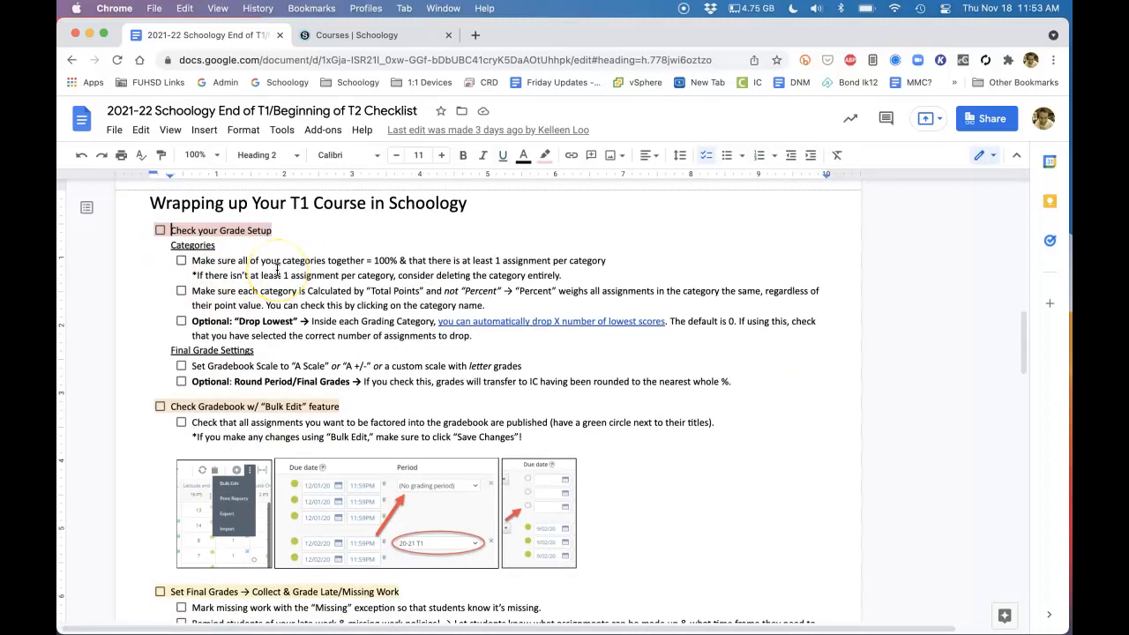
{"action": "left_click", "coordinate": [340, 37]}
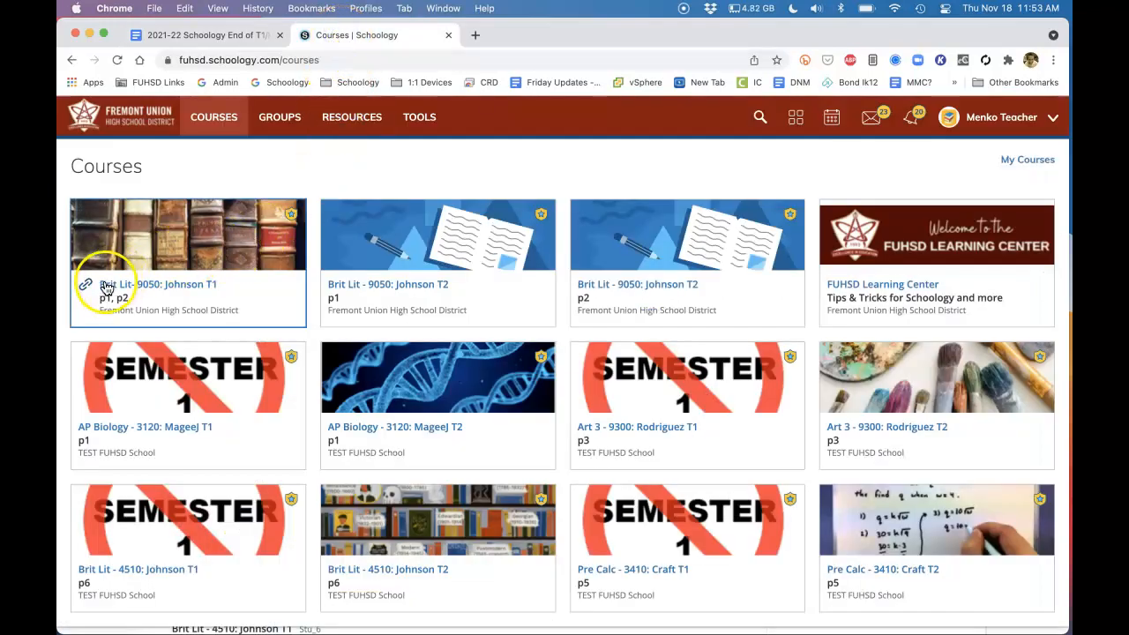
{"action": "left_click", "coordinate": [199, 289]}
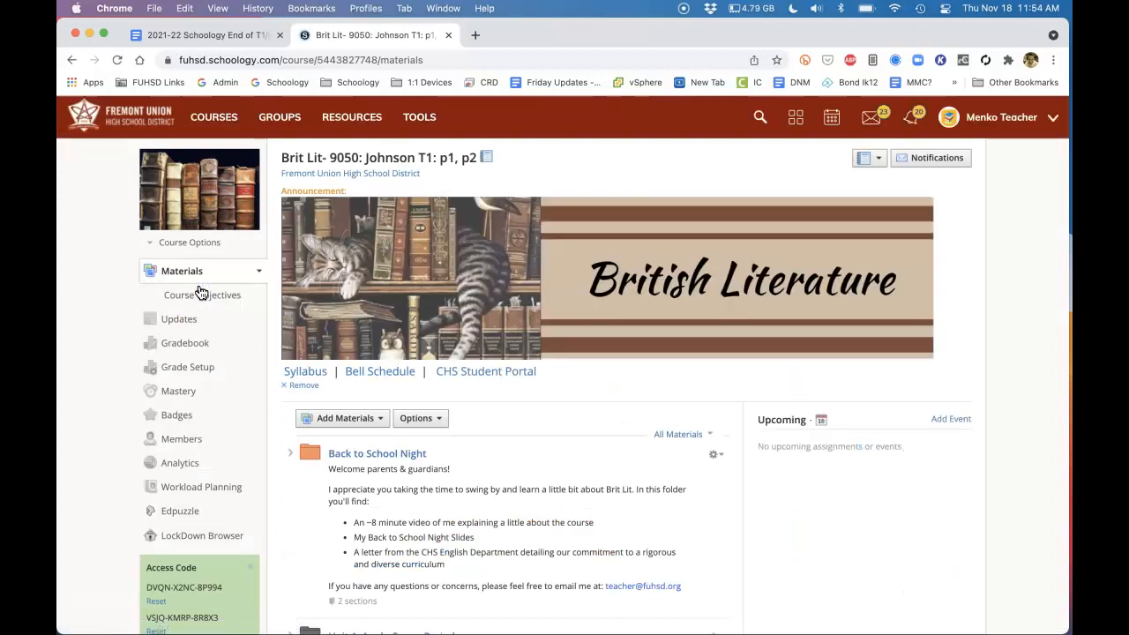
{"action": "left_click", "coordinate": [173, 371]}
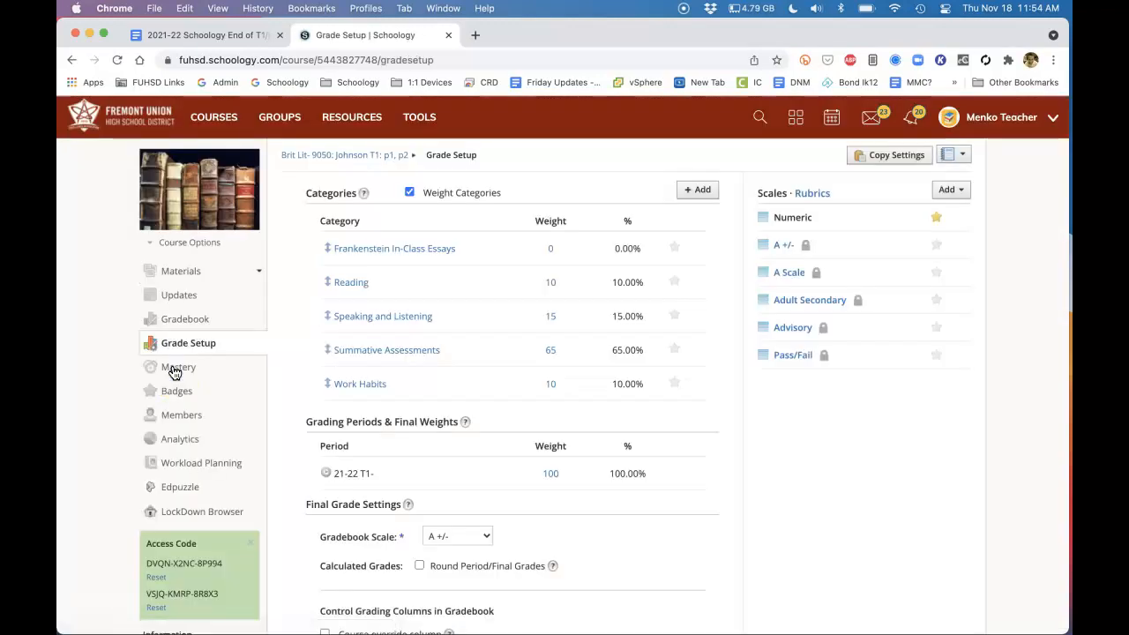
Check the Calculated by option of the Frankenstein In-Class Essays category, keeping Total pts and leaving without saving
{"action": "left_click", "coordinate": [405, 253]}
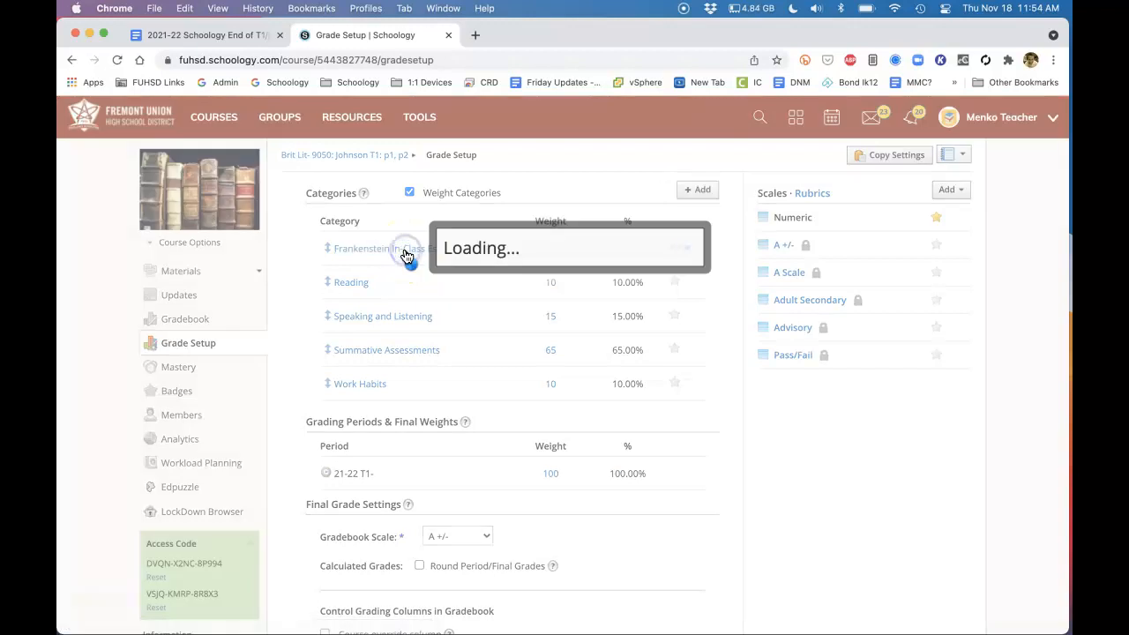
{"action": "left_click", "coordinate": [545, 261]}
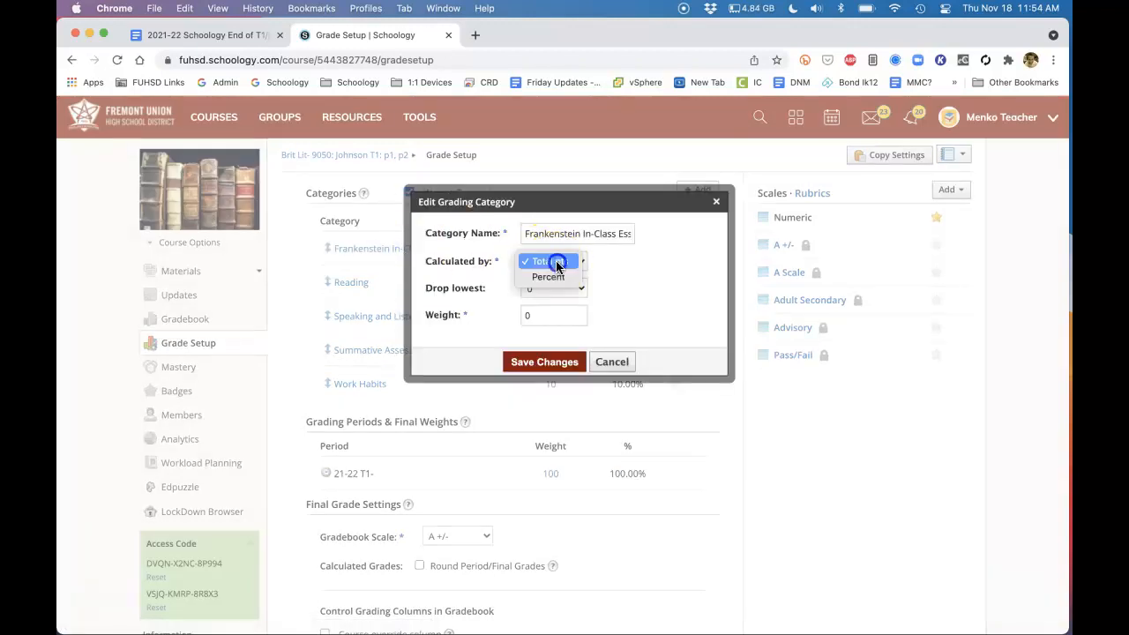
{"action": "left_click", "coordinate": [564, 268]}
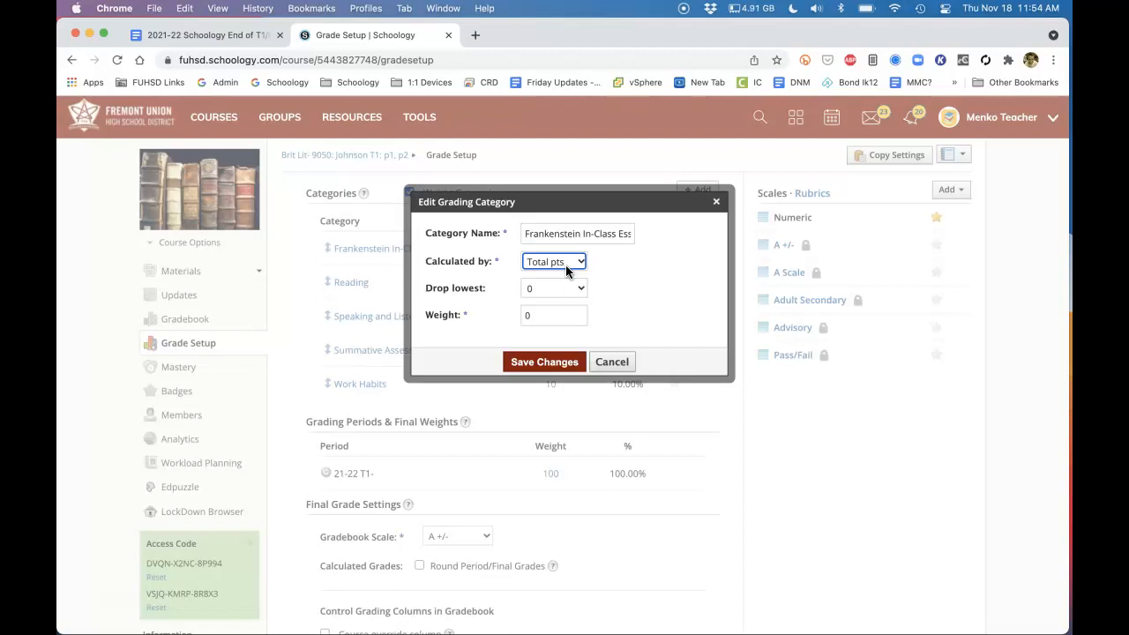
{"action": "left_click", "coordinate": [611, 363]}
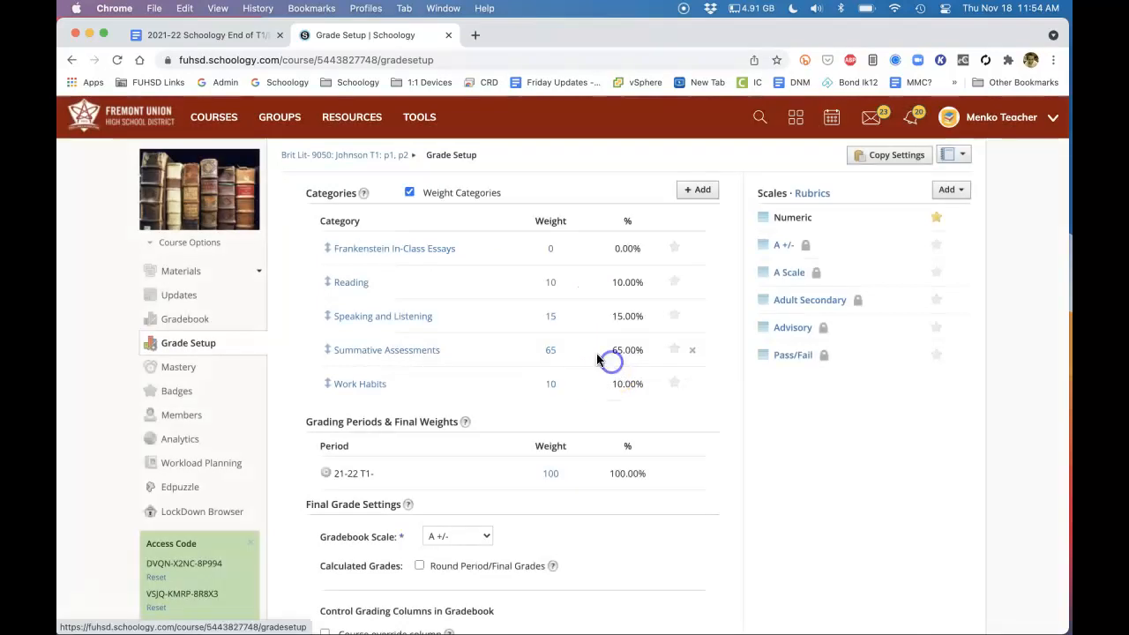
Inspect the calculation settings of the Reading, Speaking and Listening, Summative Assessments and Work Habits categories without saving changes
{"action": "left_click", "coordinate": [346, 282]}
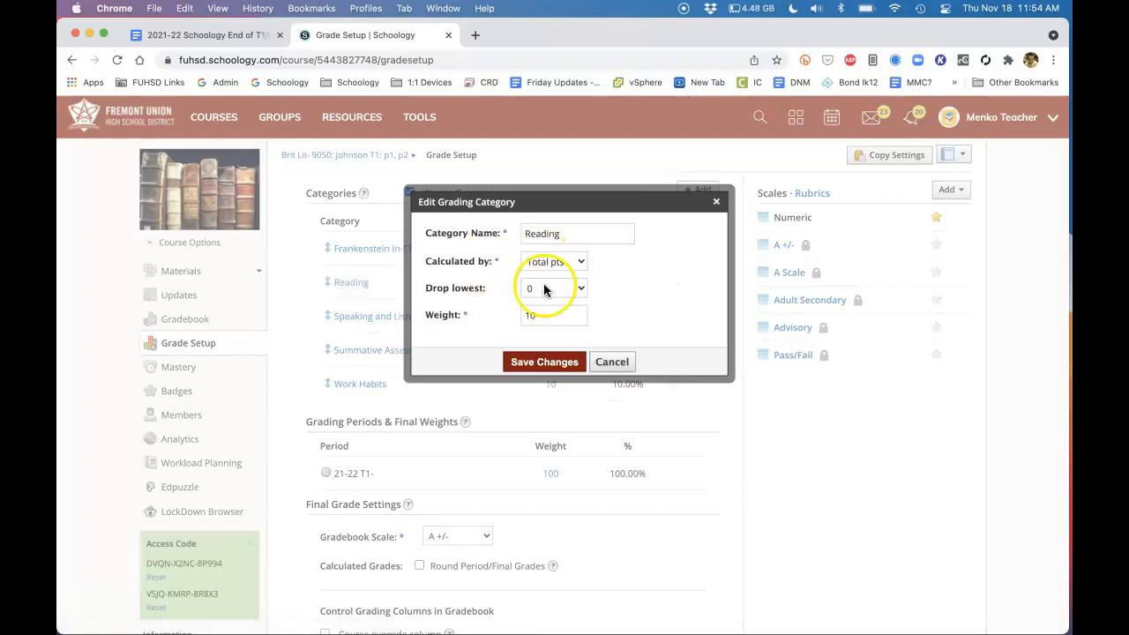
{"action": "left_click", "coordinate": [609, 361]}
{"action": "left_click", "coordinate": [365, 317]}
{"action": "left_click", "coordinate": [612, 362]}
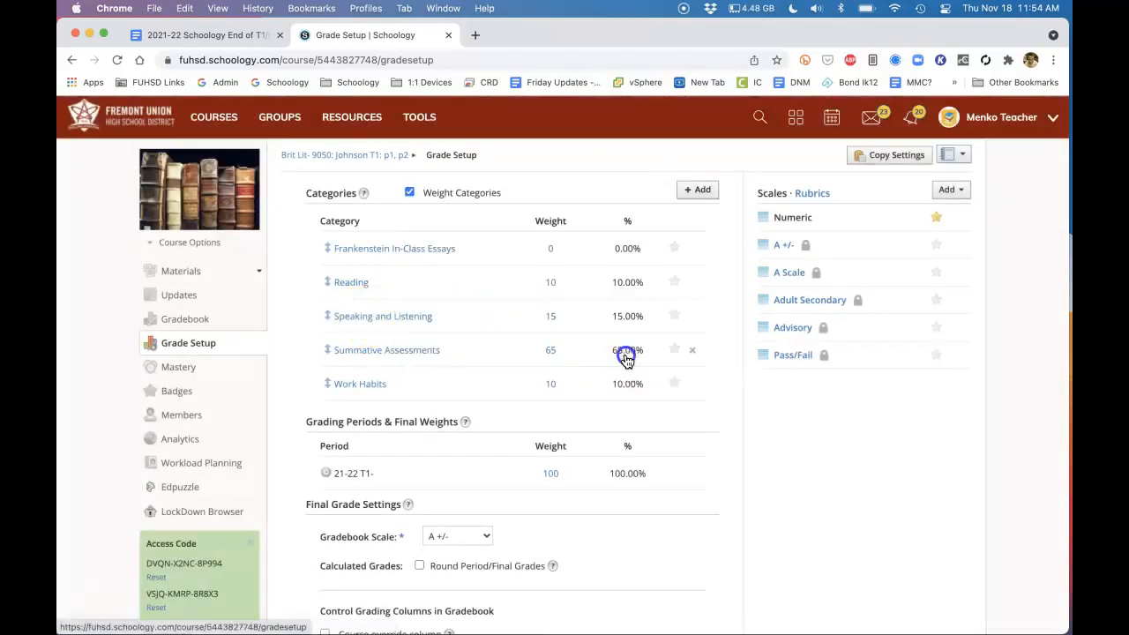
{"action": "left_click", "coordinate": [363, 350]}
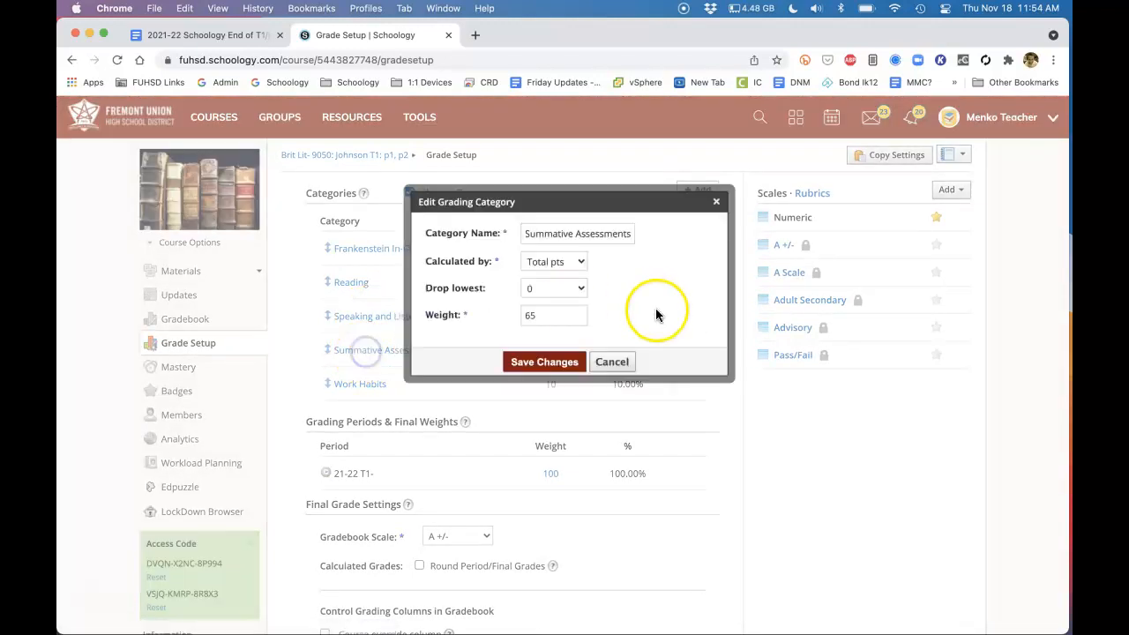
{"action": "left_click", "coordinate": [611, 361]}
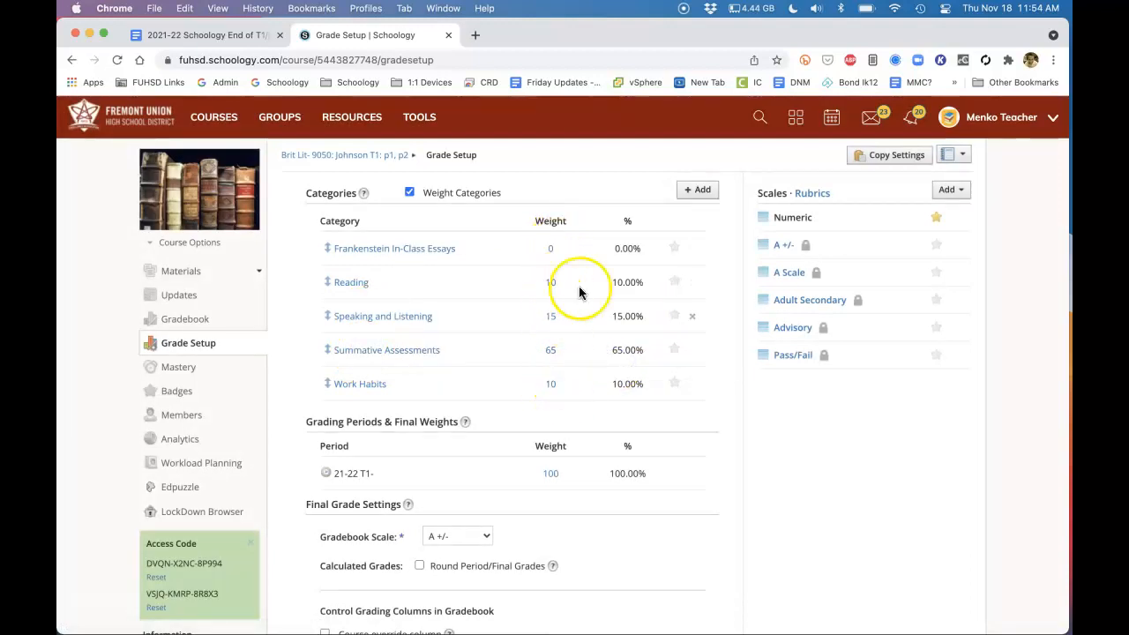
{"action": "left_click", "coordinate": [360, 388]}
{"action": "left_click", "coordinate": [611, 361]}
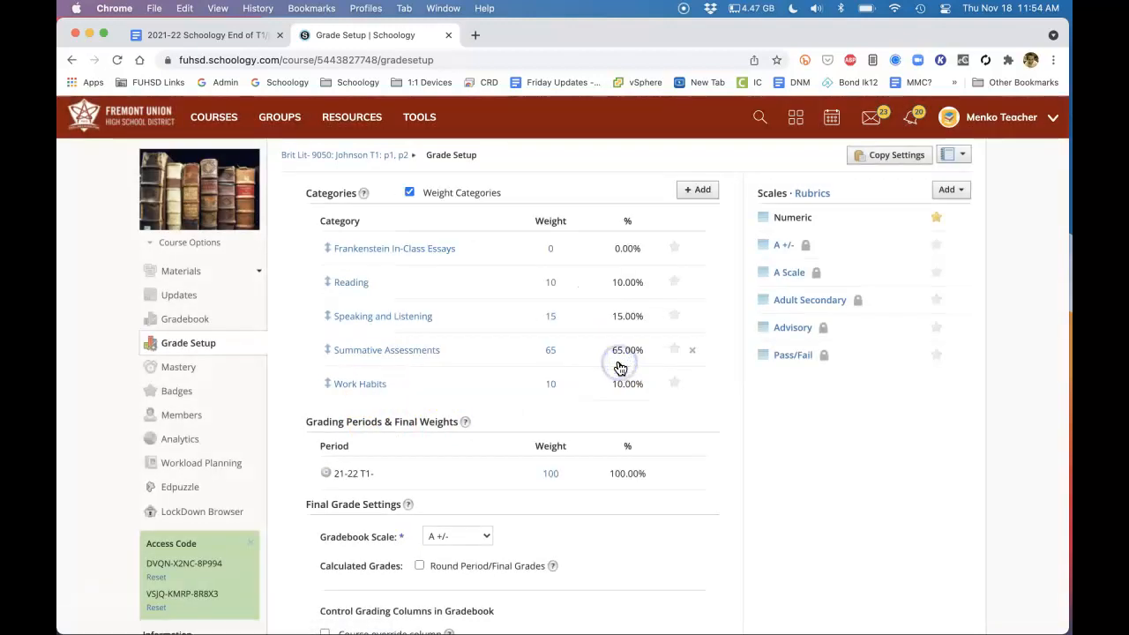
Try the Numeric gradebook scale in the final grade settings, set it back to A +/-, and review the remaining options
{"action": "scroll", "coordinate": [618, 368], "scroll_direction": "down", "scroll_amount": 5}
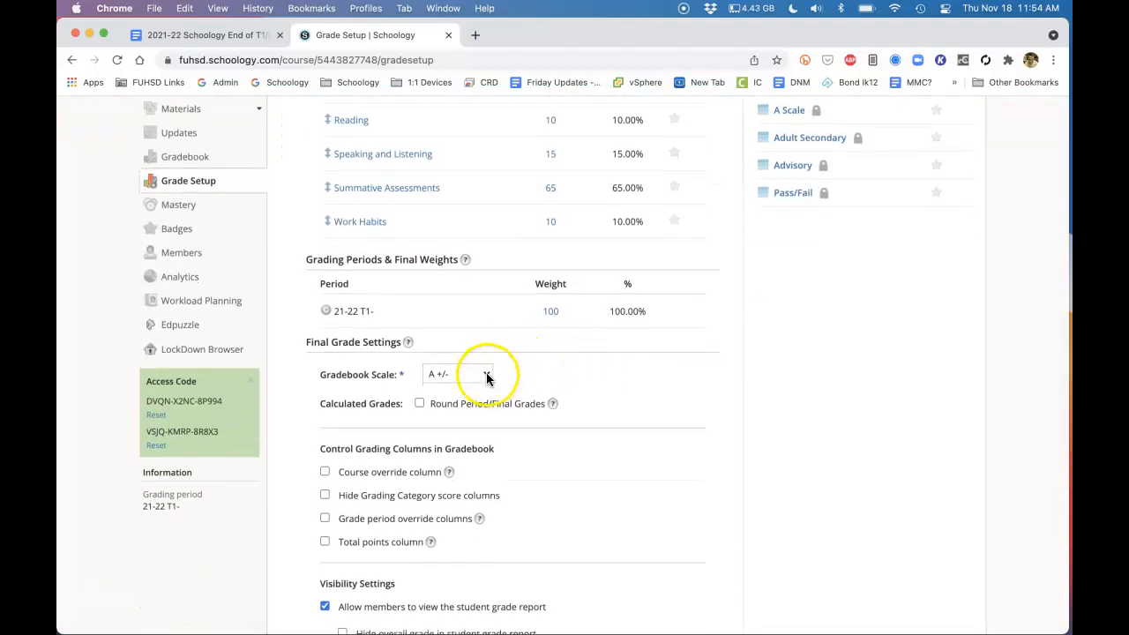
{"action": "left_click", "coordinate": [487, 375]}
{"action": "left_click", "coordinate": [479, 357]}
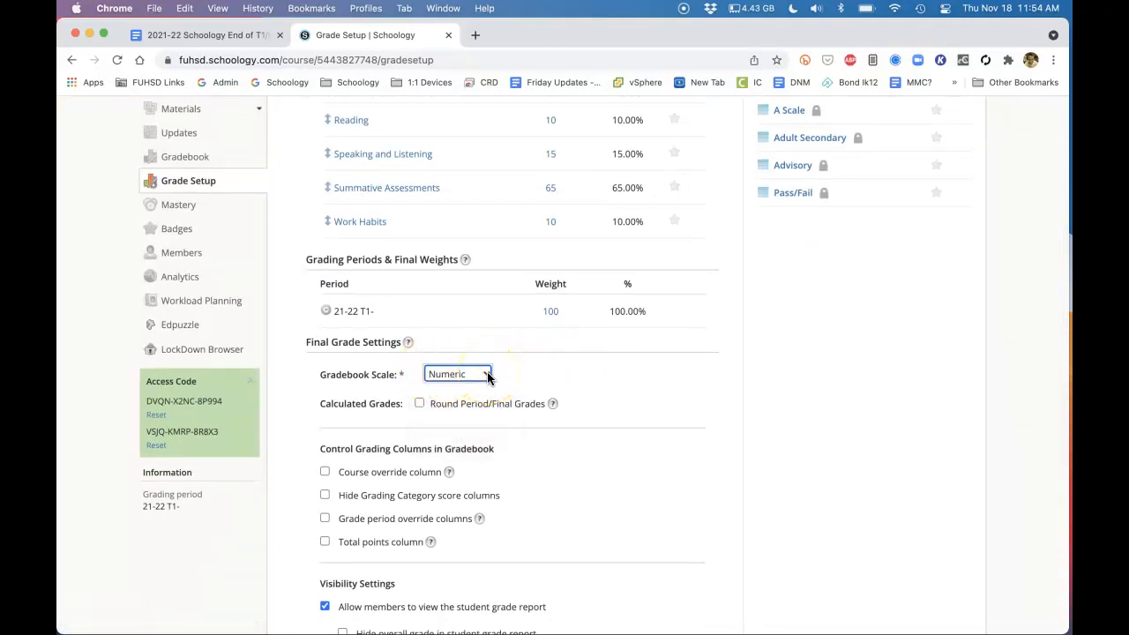
{"action": "left_click", "coordinate": [487, 374]}
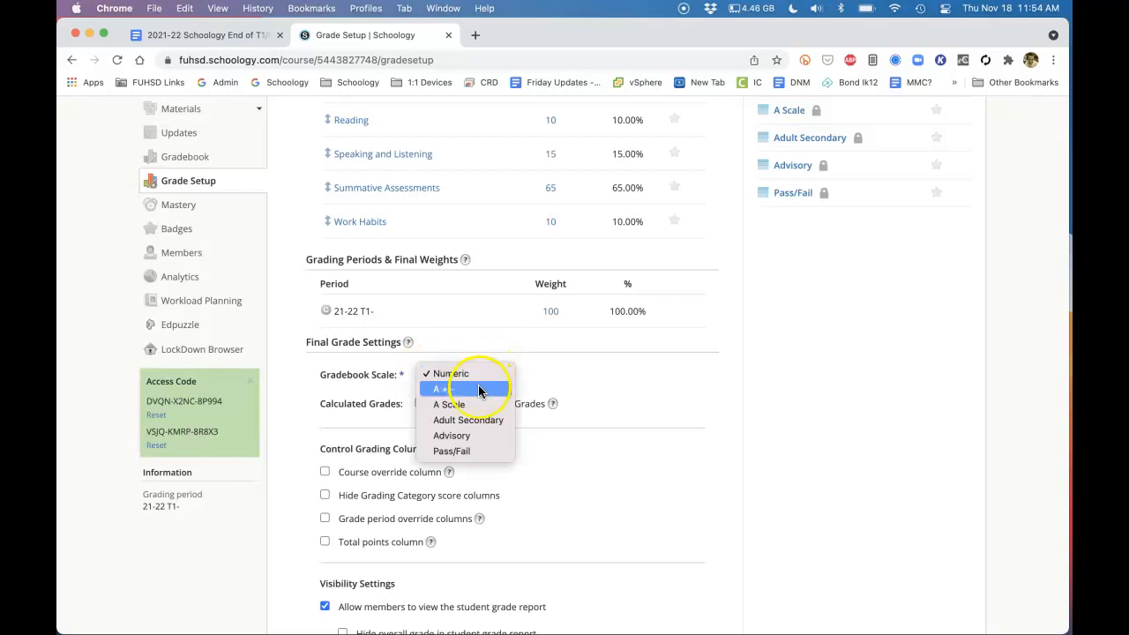
{"action": "left_click", "coordinate": [479, 385]}
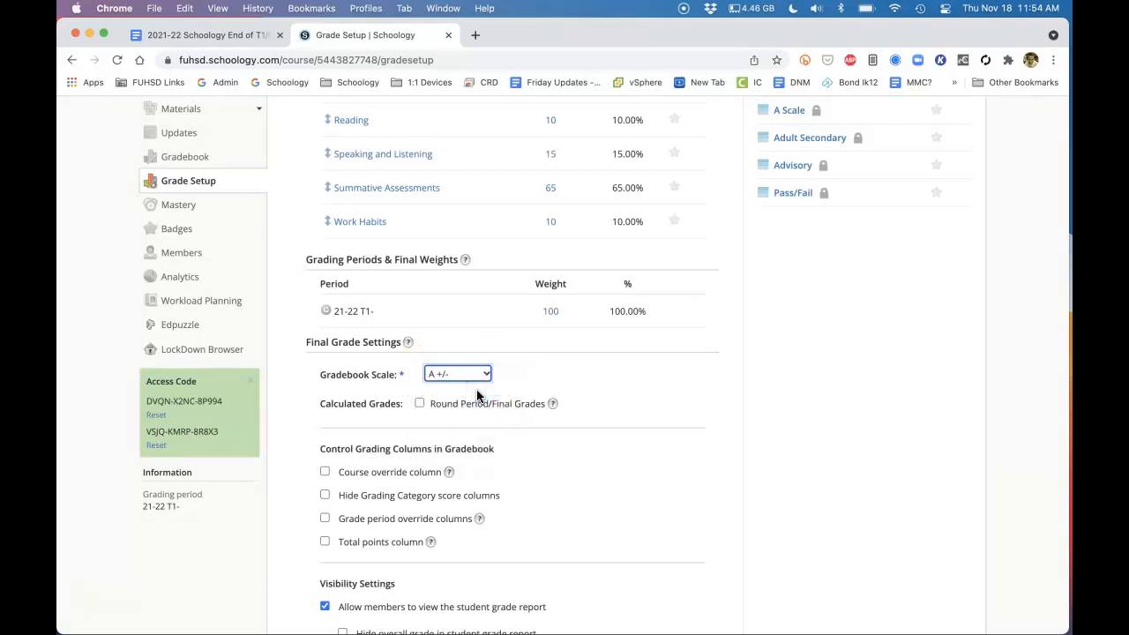
{"action": "left_click", "coordinate": [462, 384]}
{"action": "scroll", "coordinate": [517, 411], "scroll_direction": "down", "scroll_amount": 5}
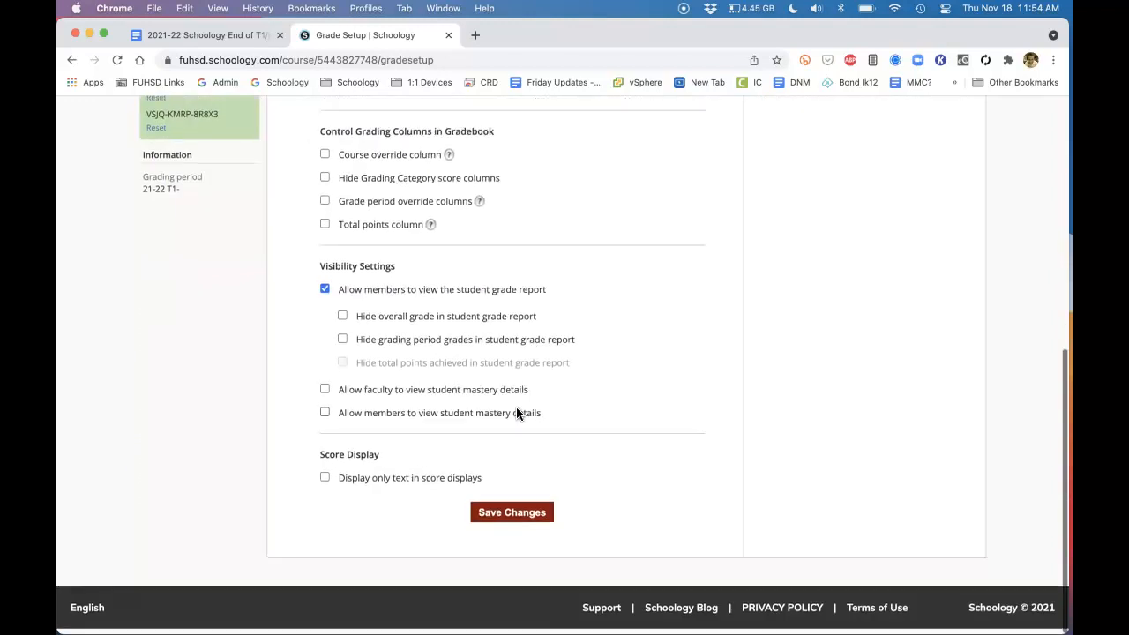
{"action": "scroll", "coordinate": [517, 409], "scroll_direction": "up", "scroll_amount": 7}
Open the course's gradebook, look across its assignment columns, and open Bulk Edit for the assignments
{"action": "left_click", "coordinate": [183, 320]}
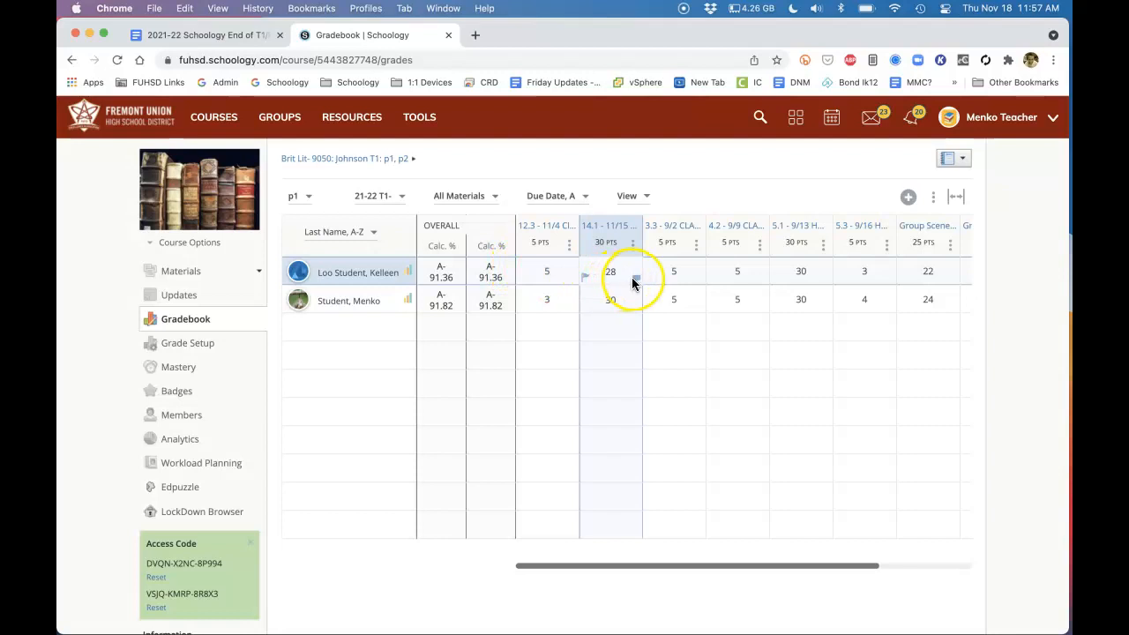
{"action": "scroll", "coordinate": [631, 282], "scroll_direction": "right", "scroll_amount": 3}
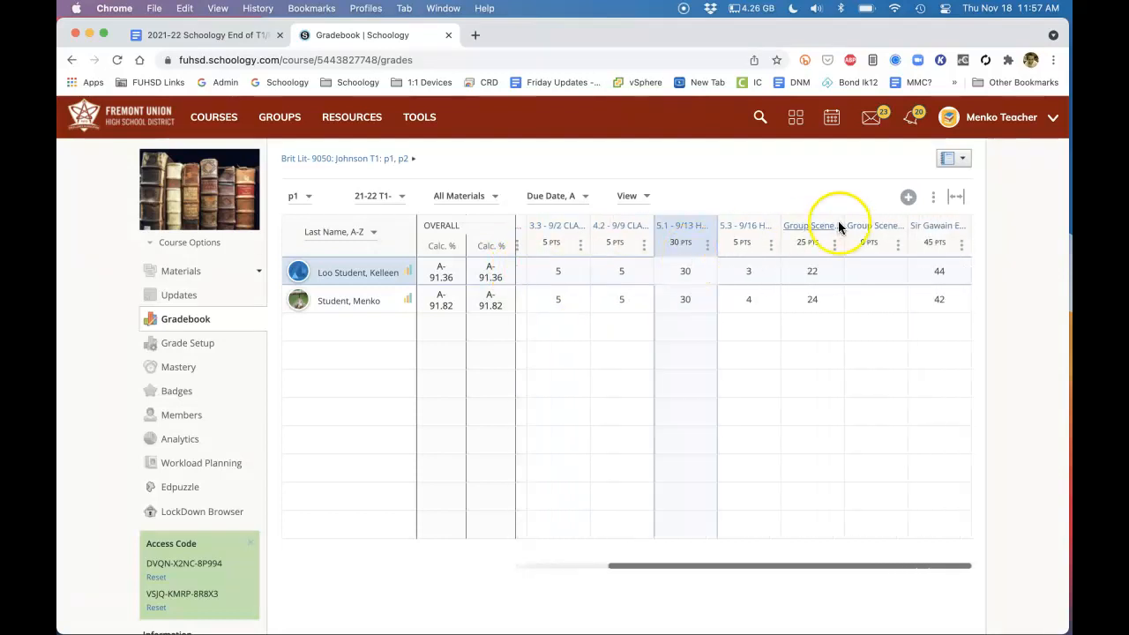
{"action": "left_click", "coordinate": [933, 196]}
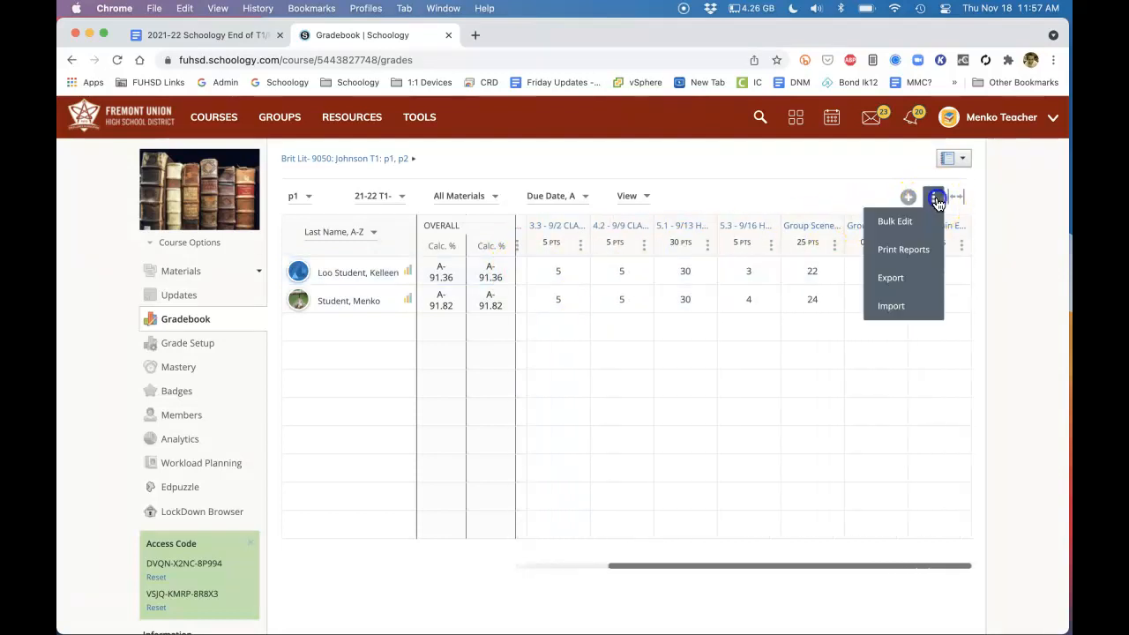
{"action": "left_click", "coordinate": [895, 222]}
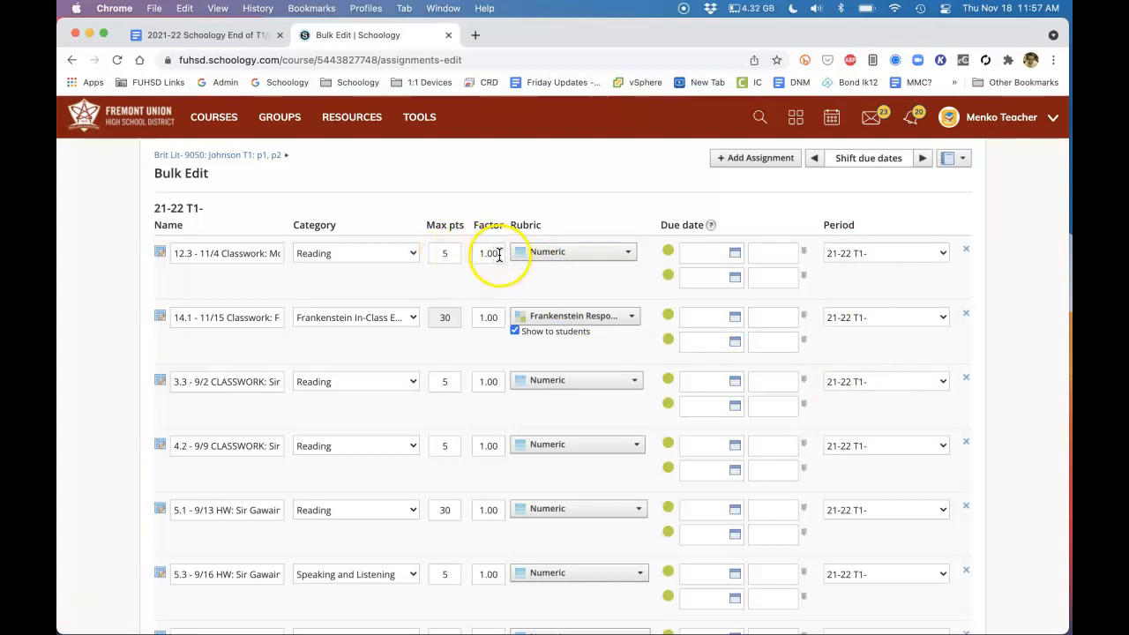
Enter a factor of 1.00 for the 5.1 - 9/13 HW assignment and review the remaining assignments in the list
{"action": "scroll", "coordinate": [499, 255], "scroll_direction": "down", "scroll_amount": 3}
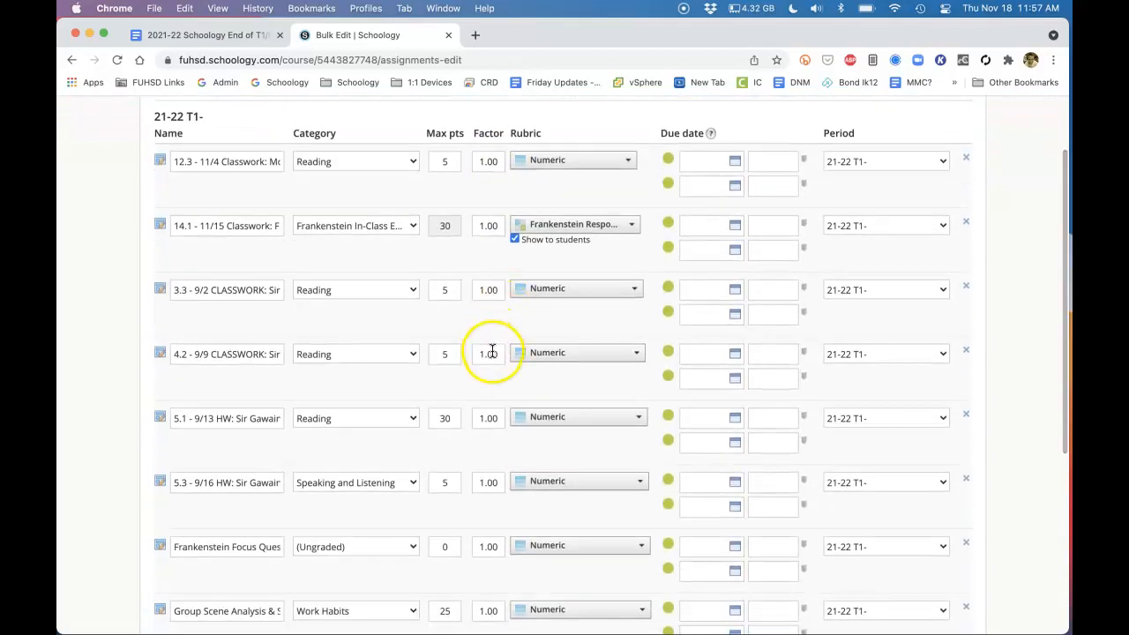
{"action": "left_click", "coordinate": [499, 418]}
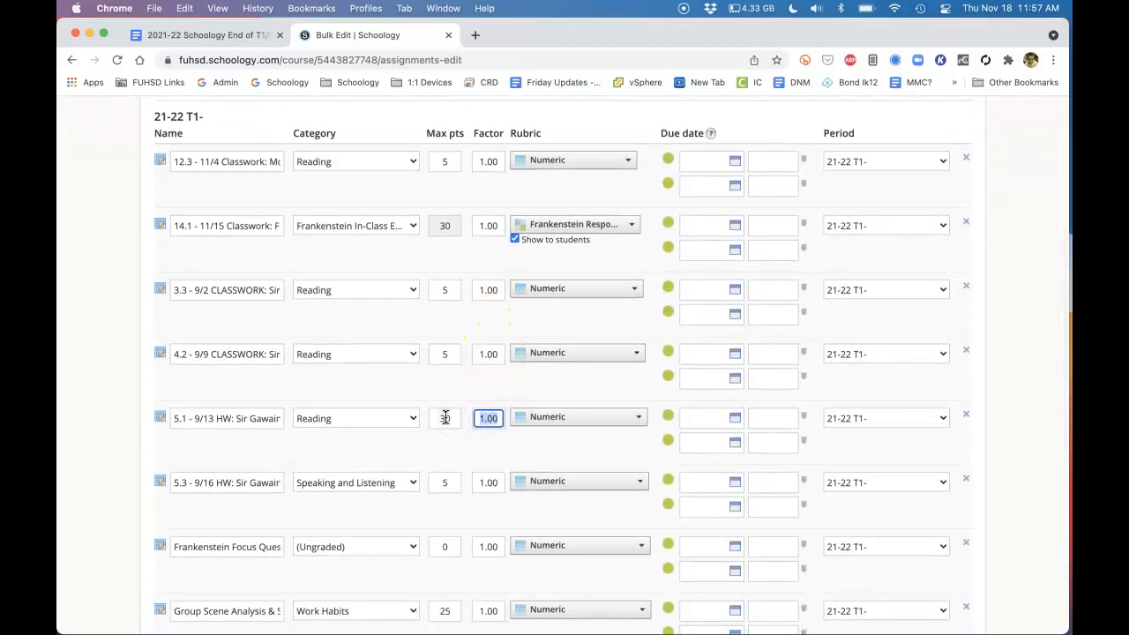
{"action": "left_click", "coordinate": [461, 393]}
{"action": "left_click", "coordinate": [496, 420]}
{"action": "left_click_drag", "start_coordinate": [502, 420], "coordinate": [469, 421]}
{"action": "type", "text": "1.00"}
{"action": "scroll", "coordinate": [533, 392], "scroll_direction": "down", "scroll_amount": 2}
Return to the Google Docs checklist and go from the T2 Course task list to the Link Your Sections instructions
{"action": "scroll", "coordinate": [533, 396], "scroll_direction": "down", "scroll_amount": 3}
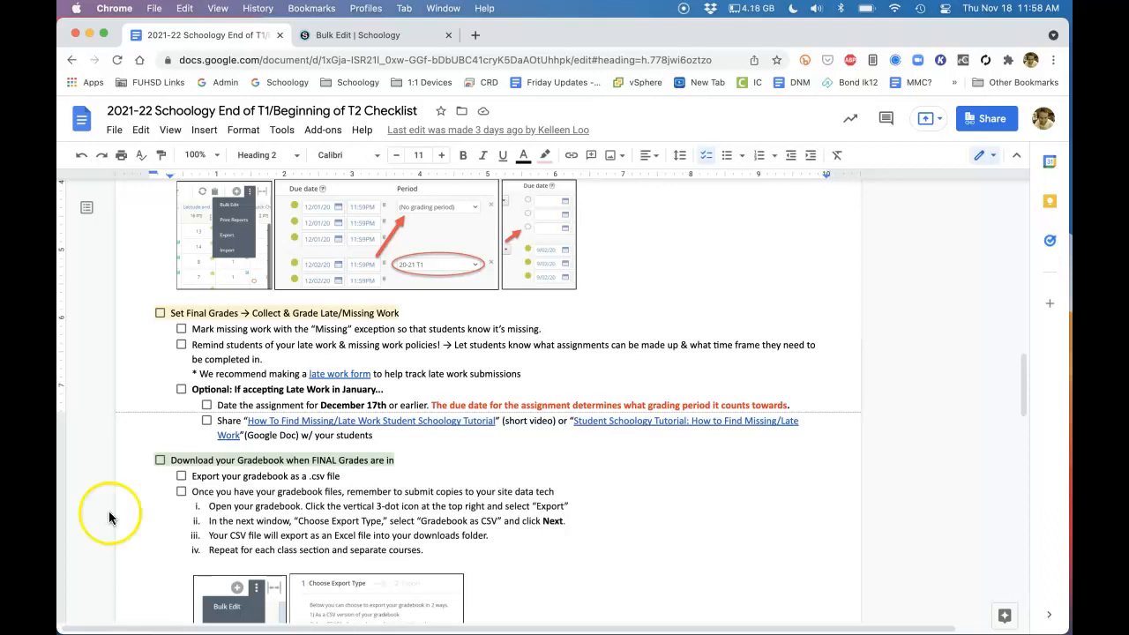
{"action": "scroll", "coordinate": [146, 480], "scroll_direction": "up", "scroll_amount": 15}
{"action": "scroll", "coordinate": [150, 472], "scroll_direction": "up", "scroll_amount": 3}
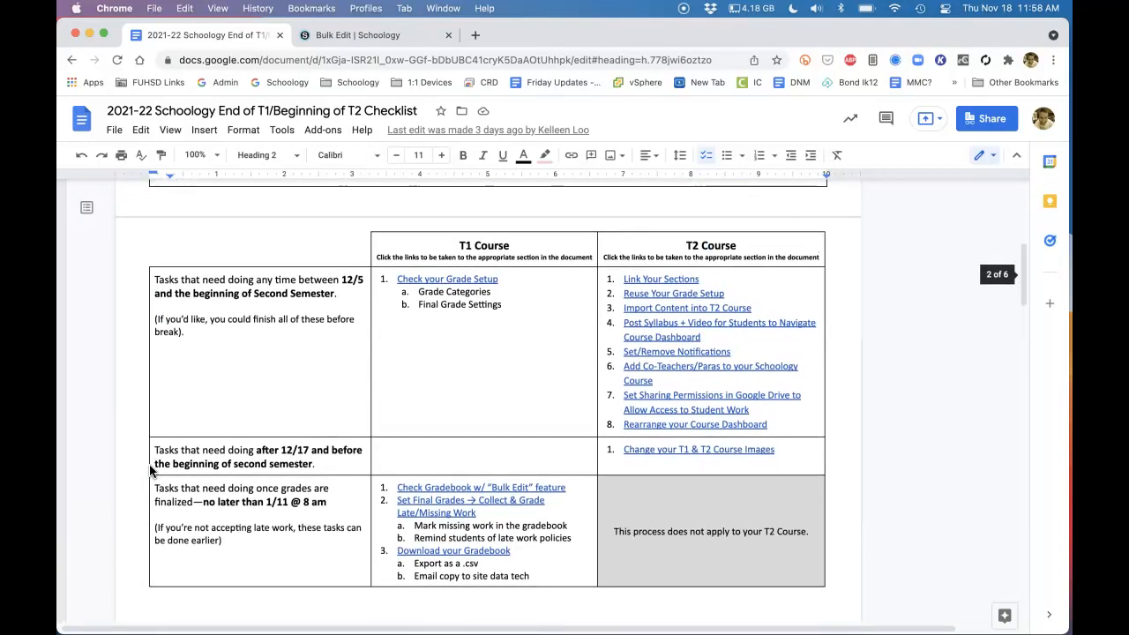
{"action": "left_click", "coordinate": [705, 256]}
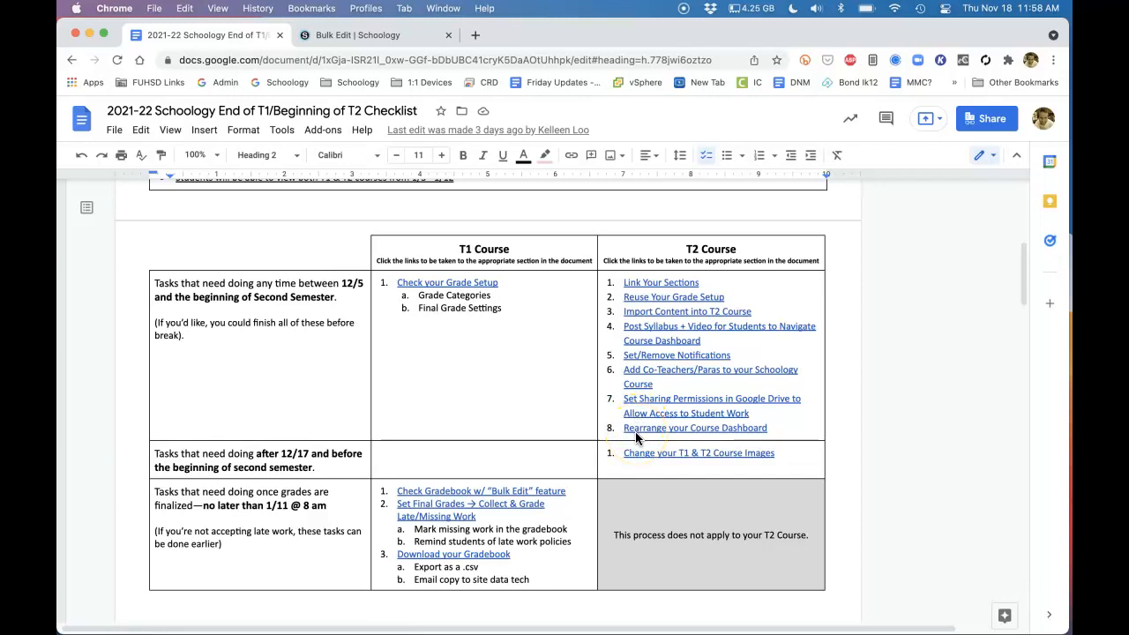
{"action": "left_click", "coordinate": [641, 283]}
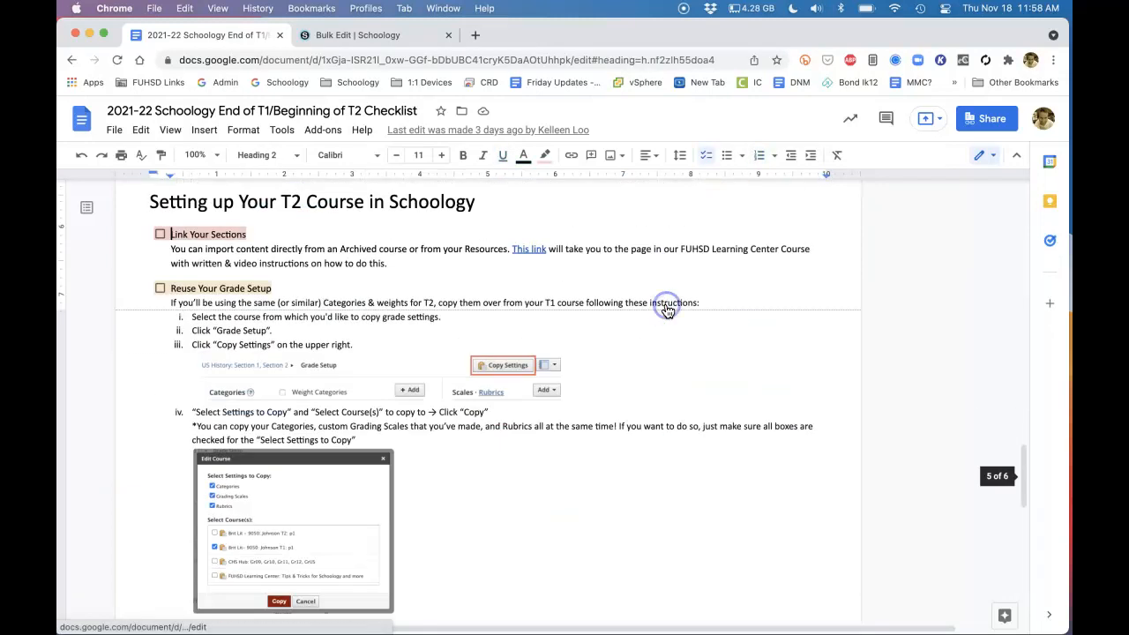
Switch to Schoology, open the full My Courses list, and find the Brit Lit - 9050 T2 course with its p1 and p2 sections
{"action": "left_click", "coordinate": [354, 36]}
{"action": "scroll", "coordinate": [290, 335], "scroll_direction": "up", "scroll_amount": 10}
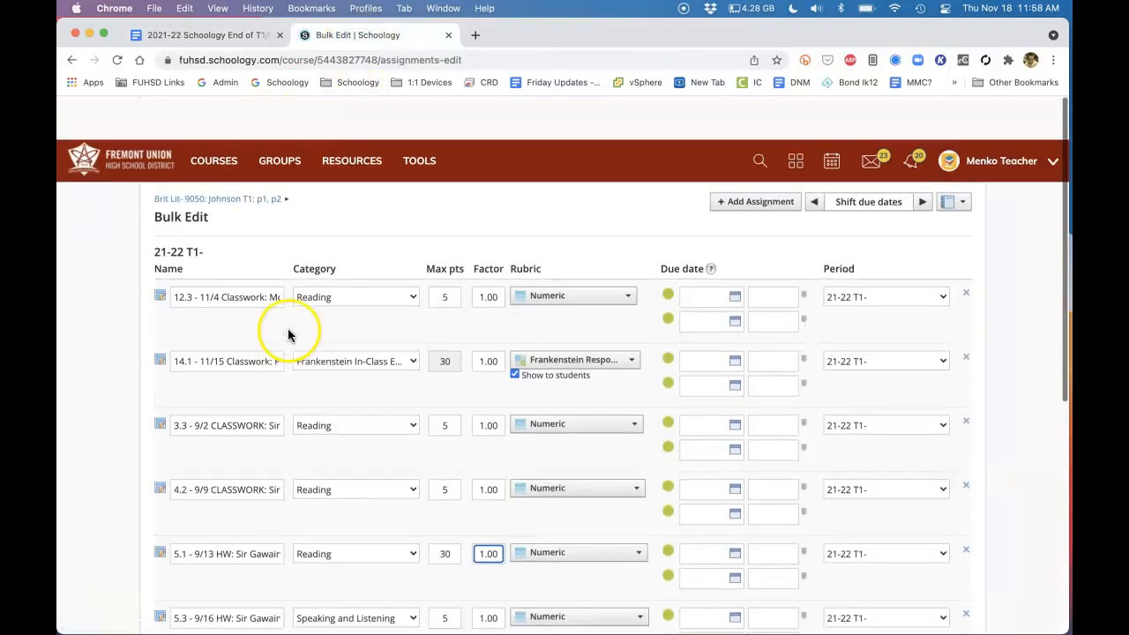
{"action": "left_click", "coordinate": [221, 124]}
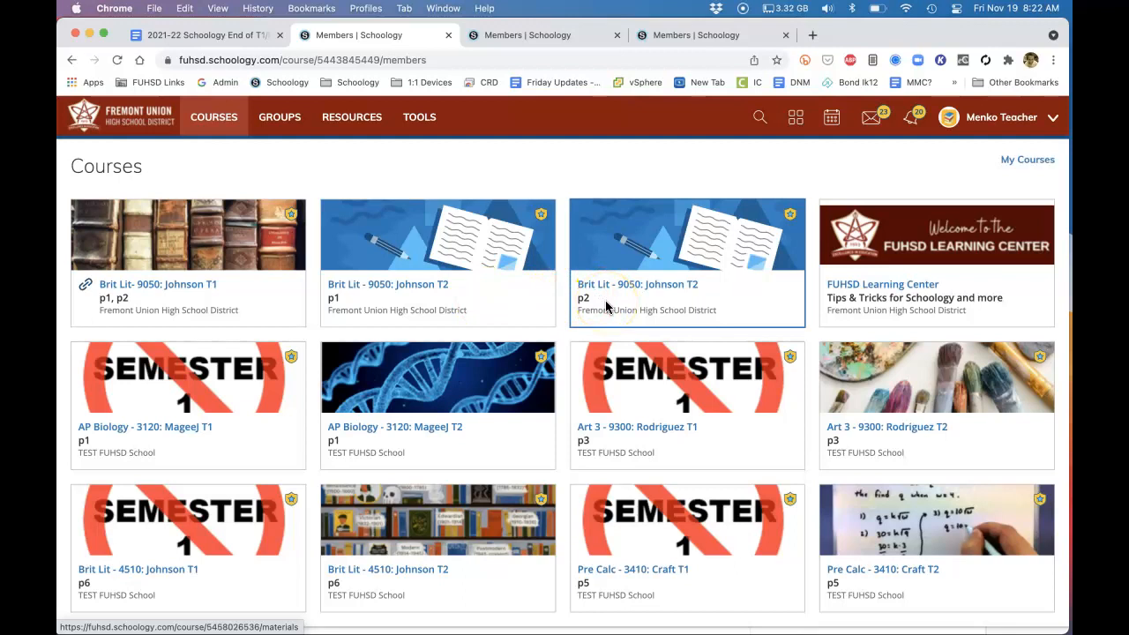
{"action": "left_click", "coordinate": [1021, 161]}
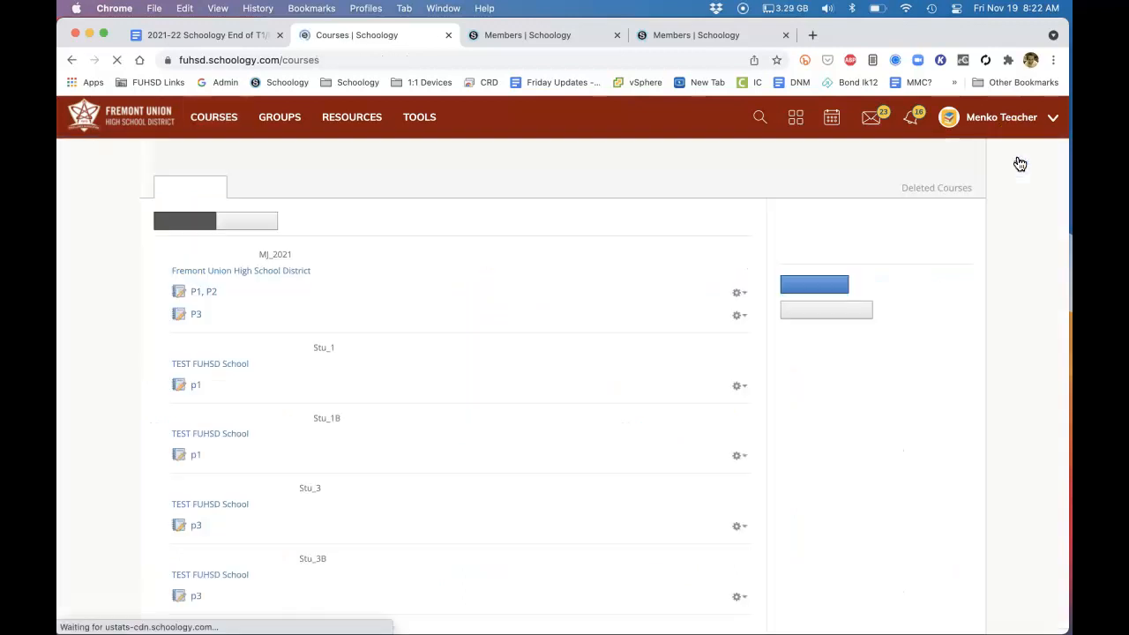
{"action": "scroll", "coordinate": [538, 373], "scroll_direction": "down", "scroll_amount": 1}
{"action": "scroll", "coordinate": [538, 373], "scroll_direction": "down", "scroll_amount": 9}
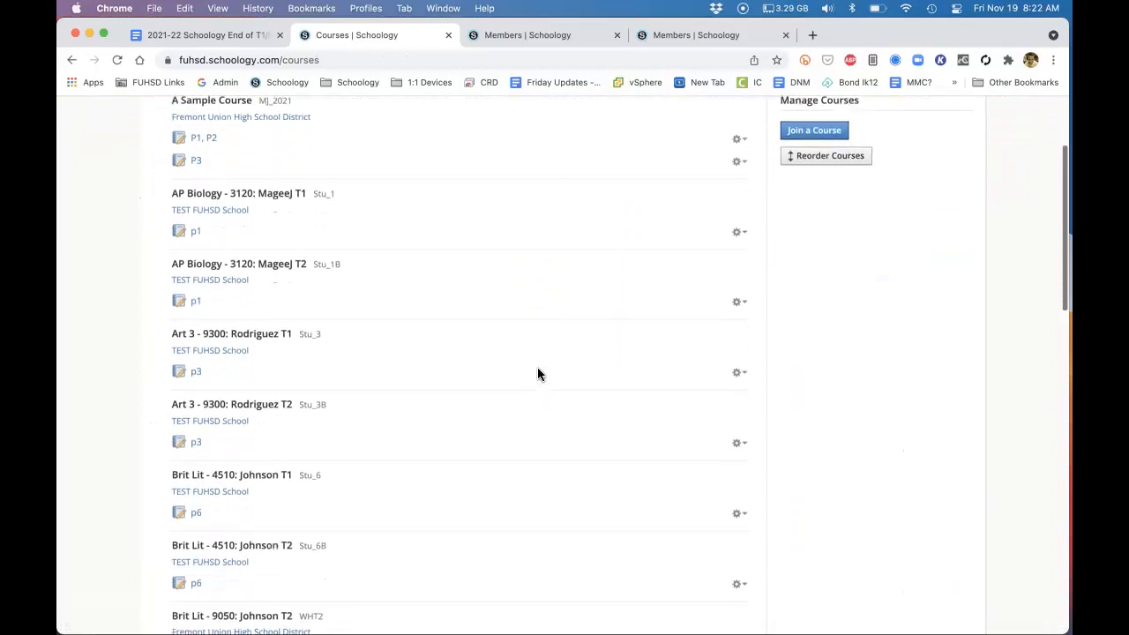
{"action": "scroll", "coordinate": [539, 374], "scroll_direction": "down", "scroll_amount": 1}
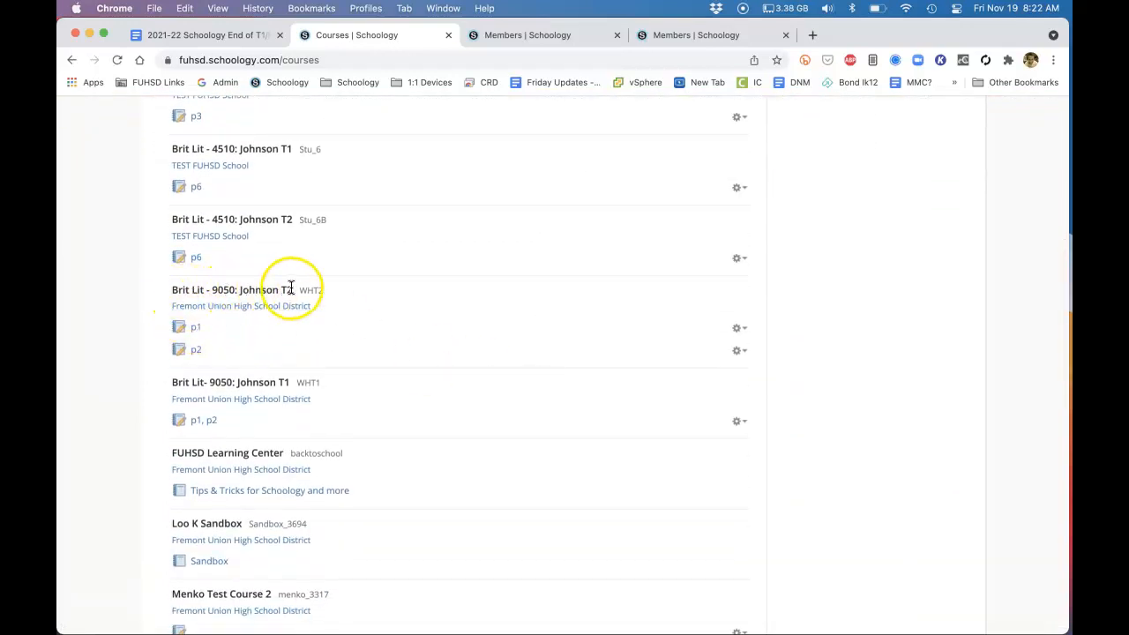
Try to link an existing section to p2 of the Brit Lit - 9050 T2 course
{"action": "left_click", "coordinate": [741, 330]}
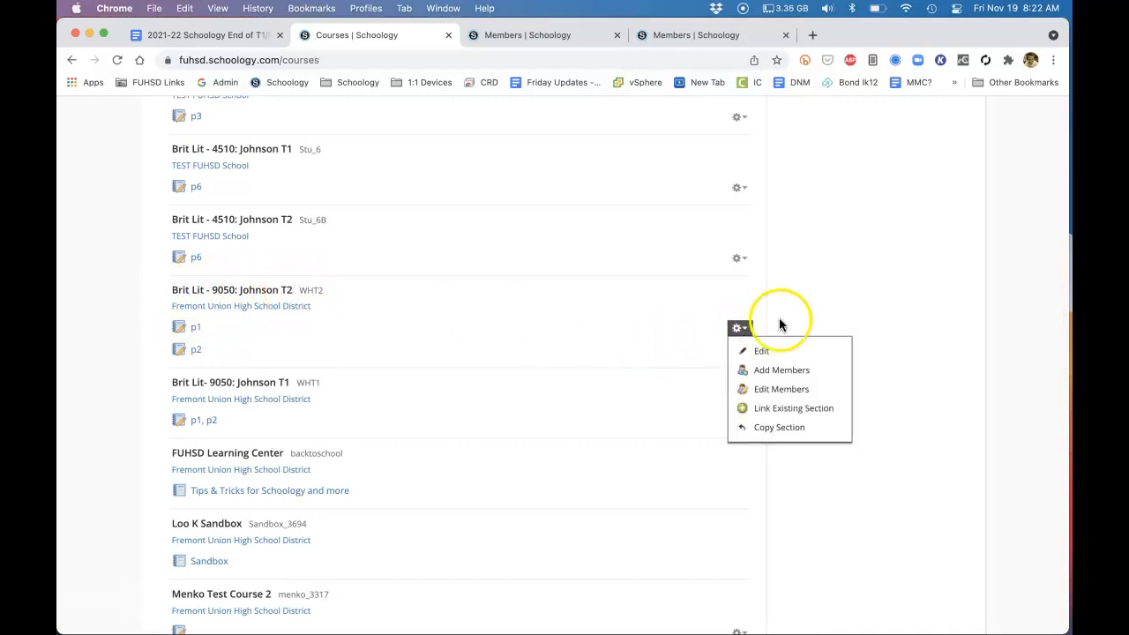
{"action": "left_click", "coordinate": [743, 352]}
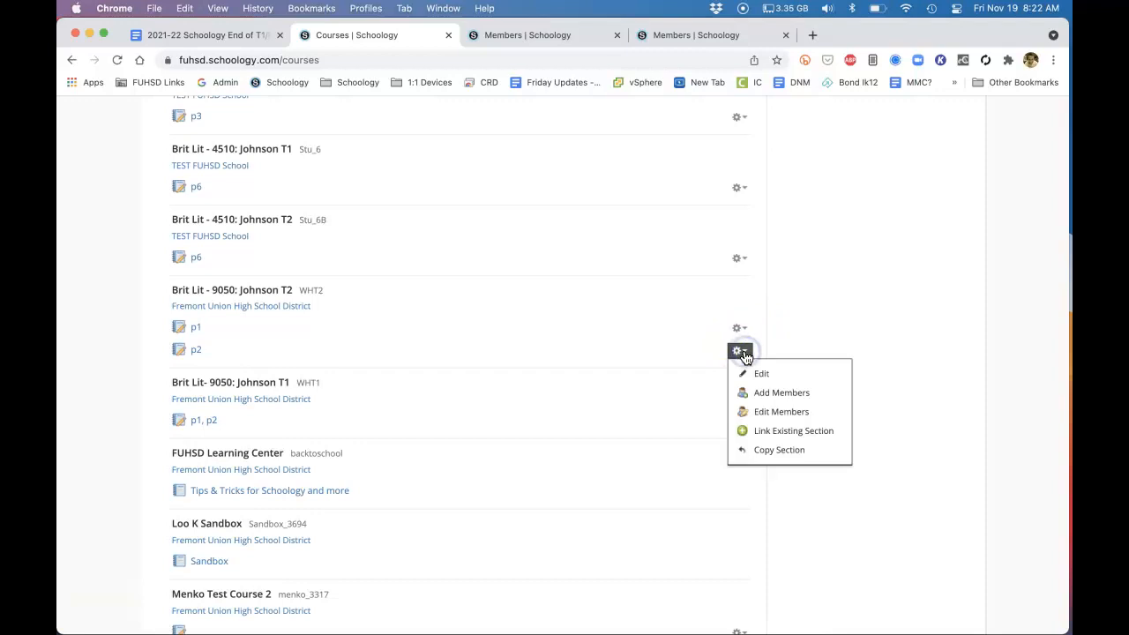
{"action": "left_click", "coordinate": [754, 432]}
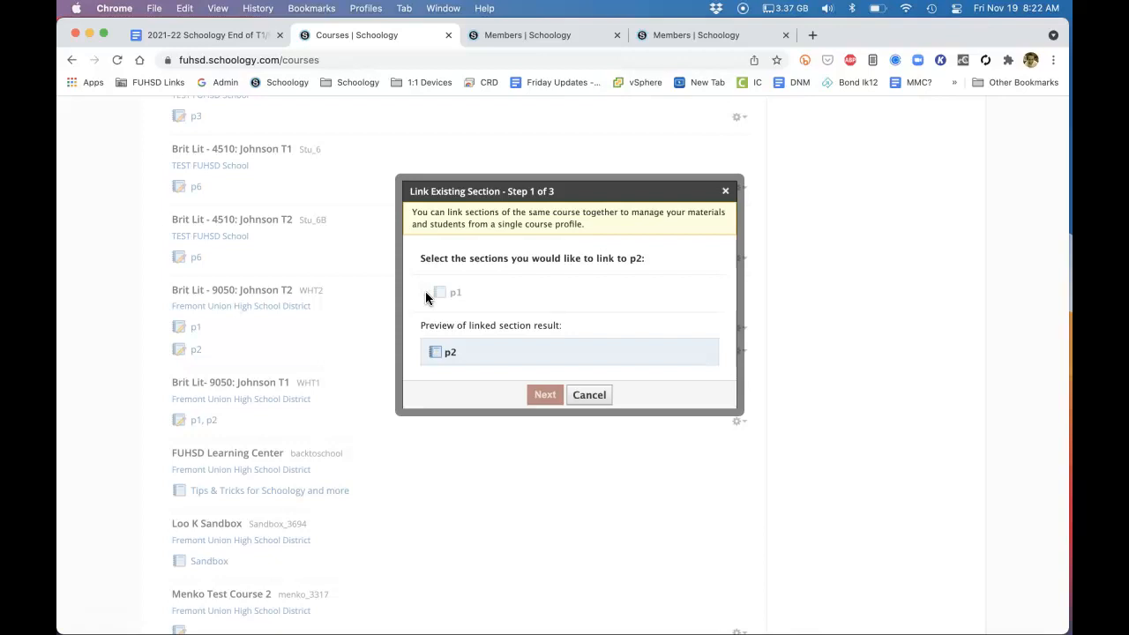
{"action": "left_click", "coordinate": [590, 398]}
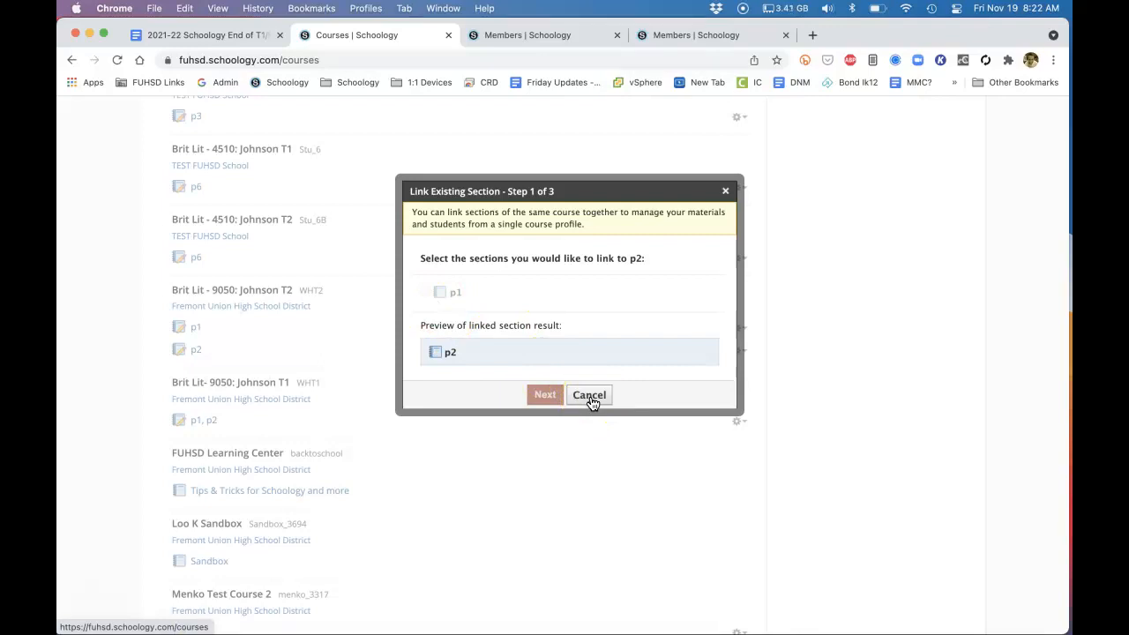
{"action": "left_click", "coordinate": [589, 398]}
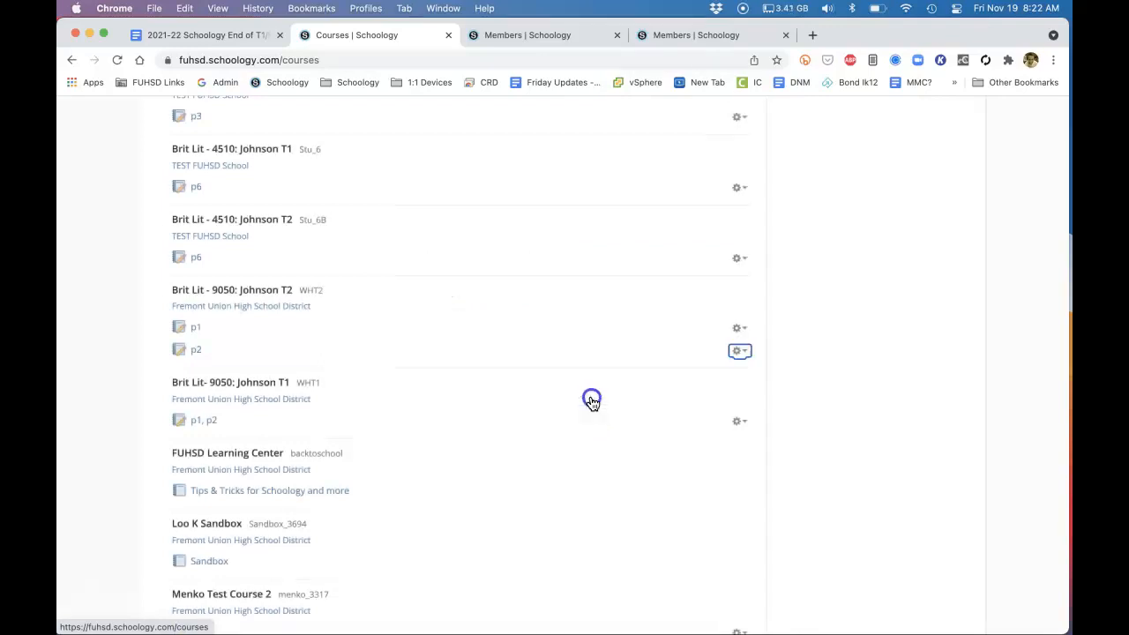
Compare the member lists of T2 sections p1 and p2, and remove admin rights from the two extra instructors in p1
{"action": "left_click", "coordinate": [492, 40]}
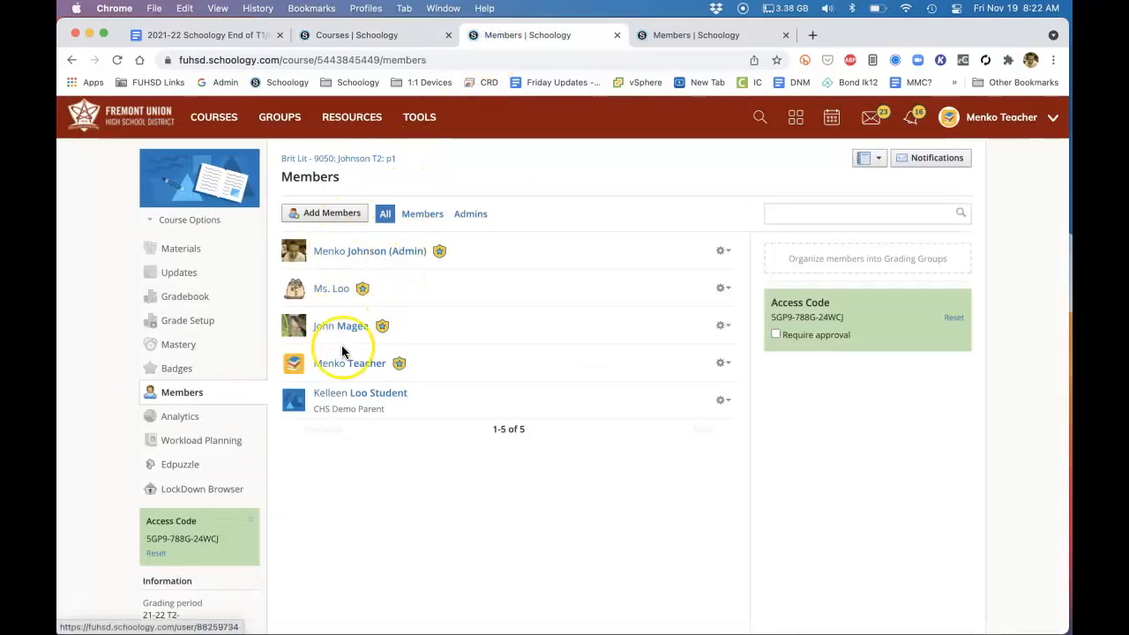
{"action": "left_click", "coordinate": [679, 35]}
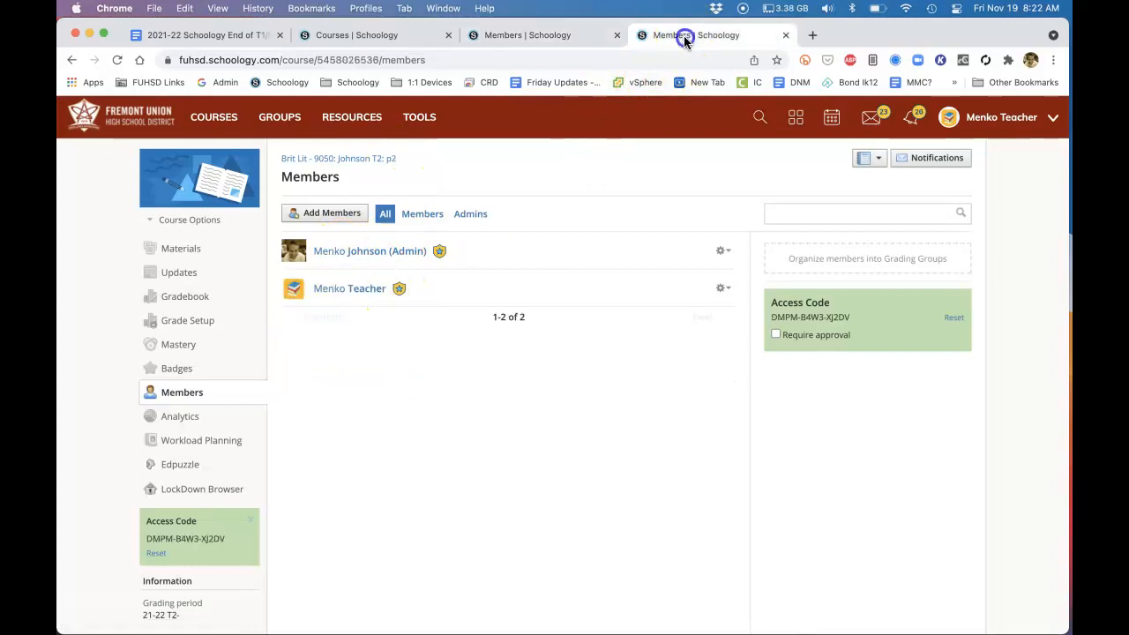
{"action": "left_click", "coordinate": [549, 40]}
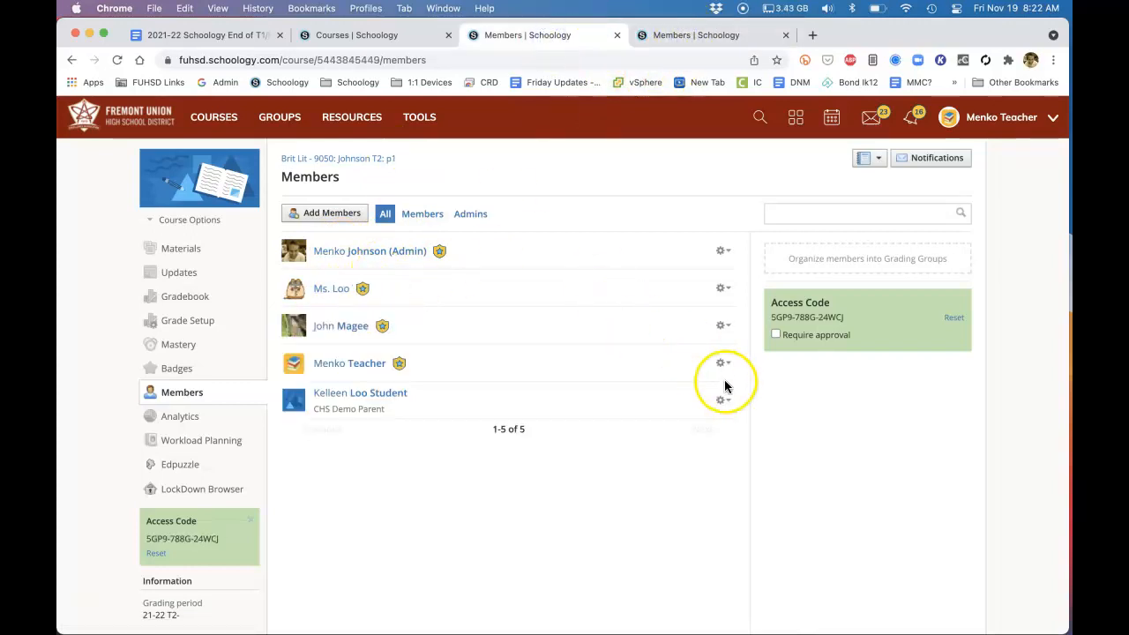
{"action": "left_click", "coordinate": [721, 325]}
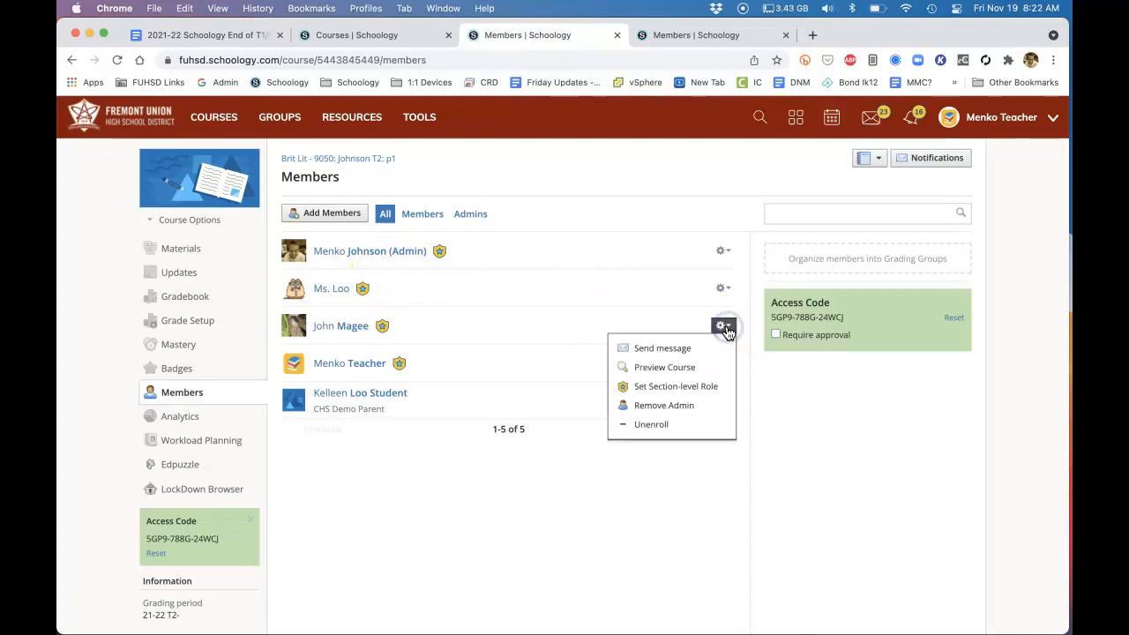
{"action": "left_click", "coordinate": [677, 405]}
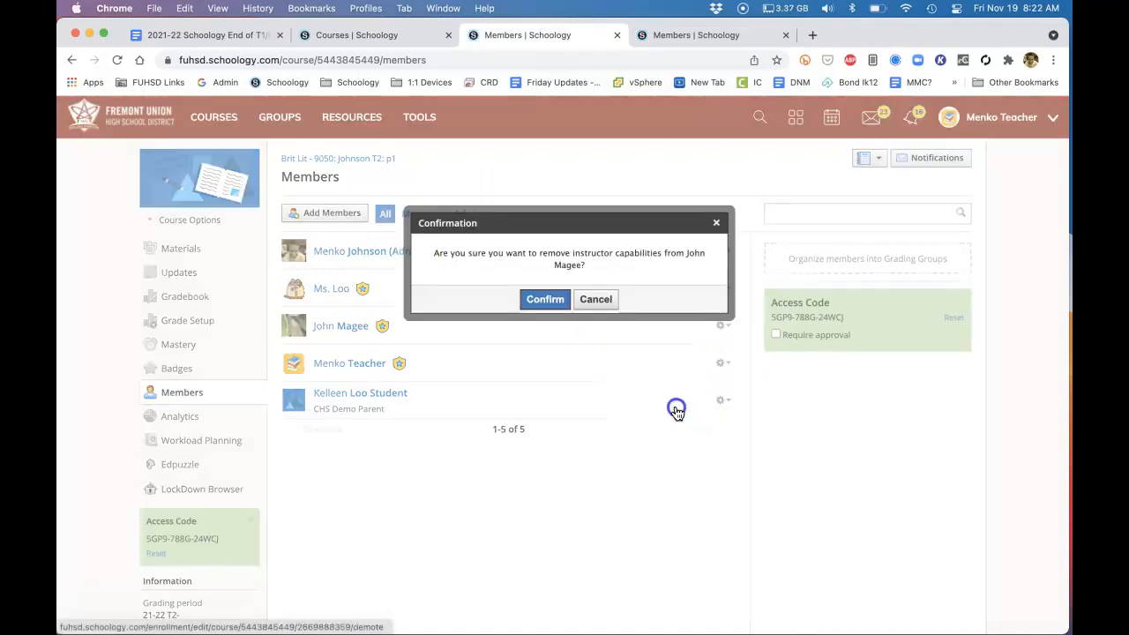
{"action": "left_click", "coordinate": [546, 303]}
{"action": "left_click", "coordinate": [723, 288]}
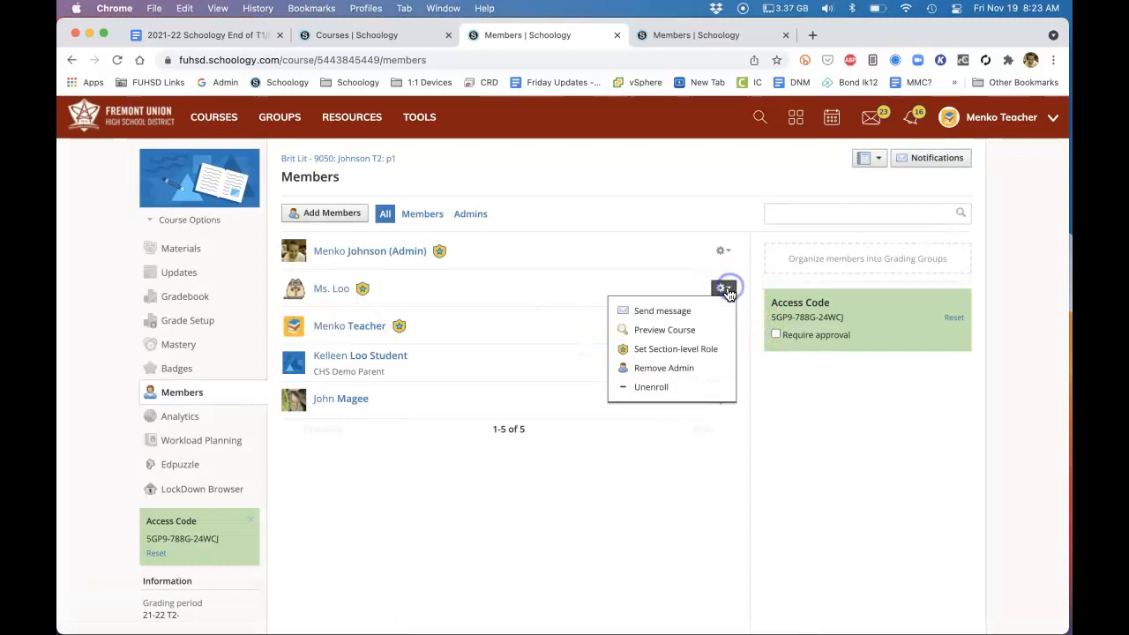
{"action": "left_click", "coordinate": [677, 369]}
{"action": "left_click", "coordinate": [547, 290]}
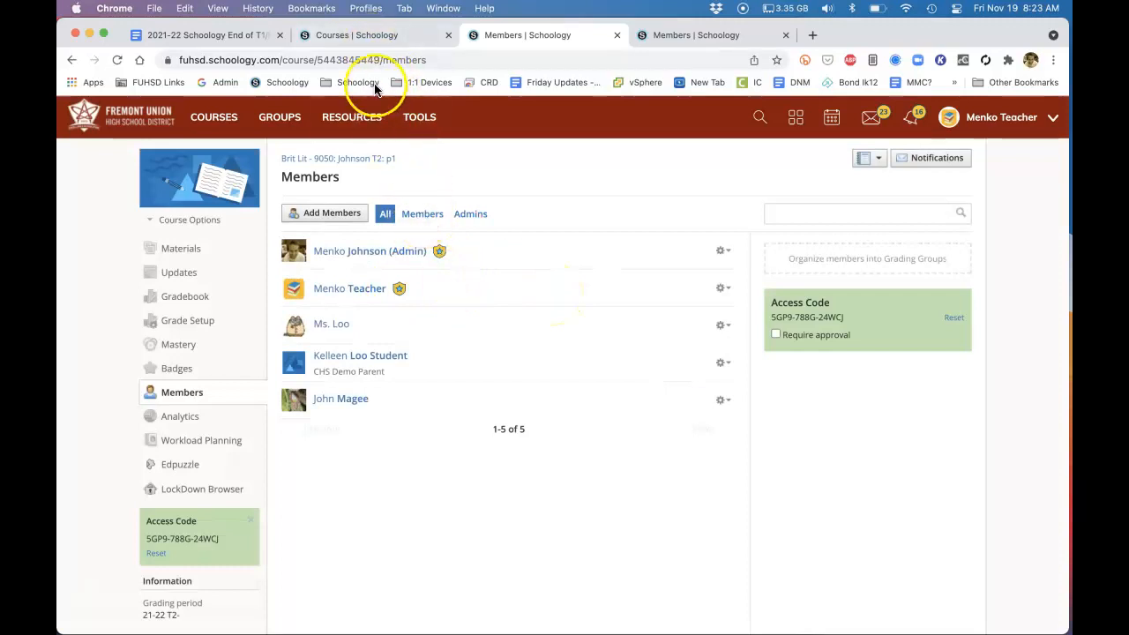
Reload the course list and link p1 to p2 of Brit Lit - 9050 T2, downloading p1's grades as a Standard CSV
{"action": "left_click", "coordinate": [355, 35]}
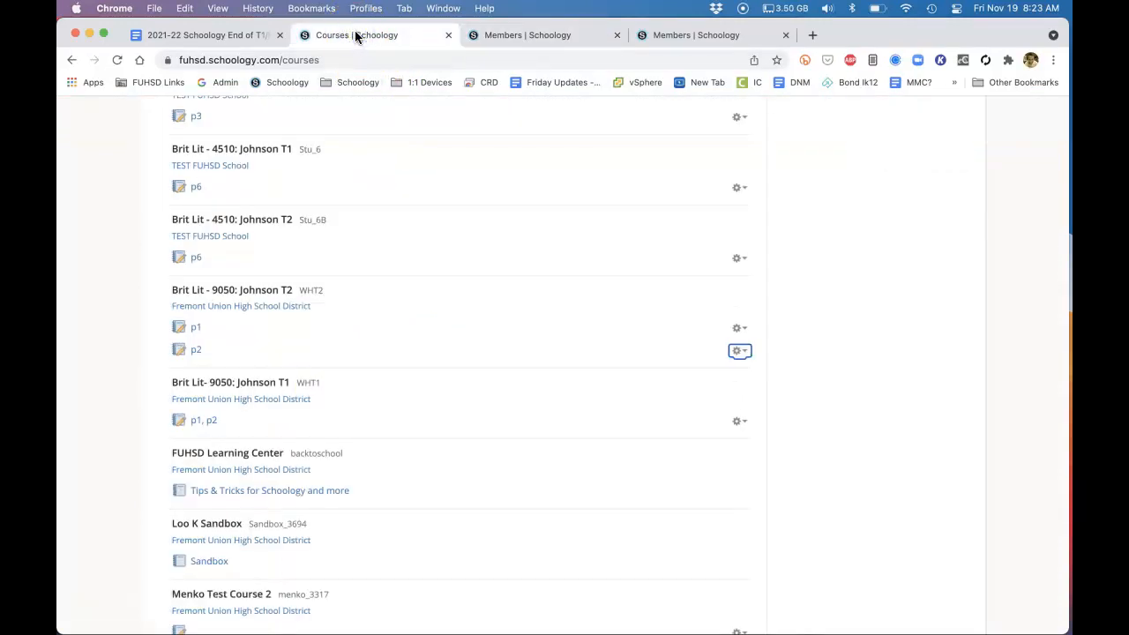
{"action": "left_click", "coordinate": [116, 59]}
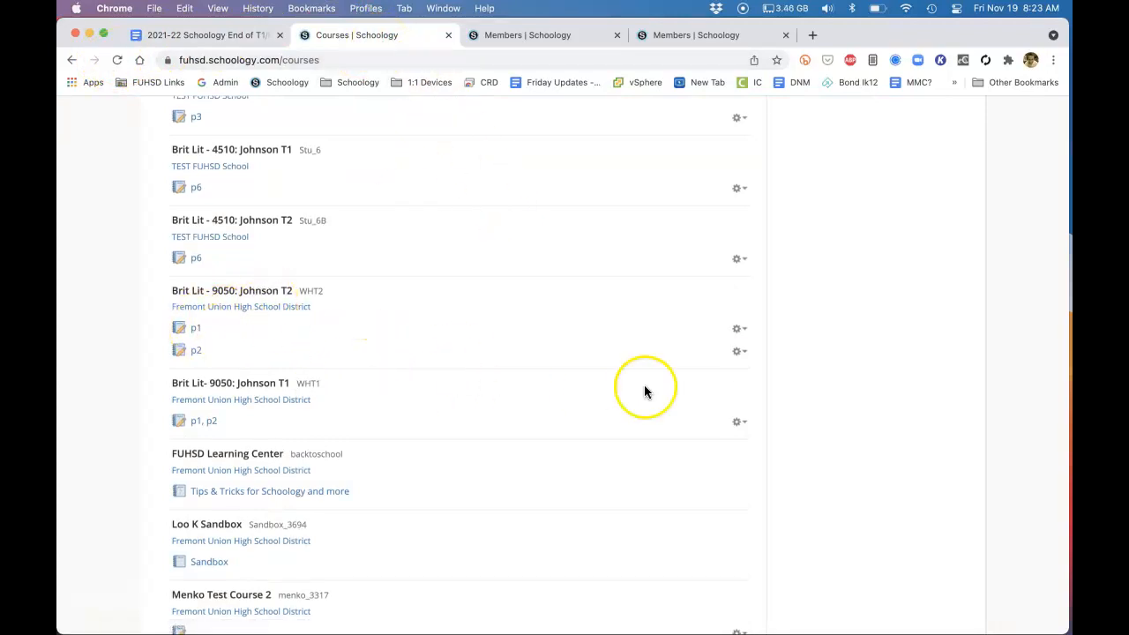
{"action": "left_click", "coordinate": [739, 351]}
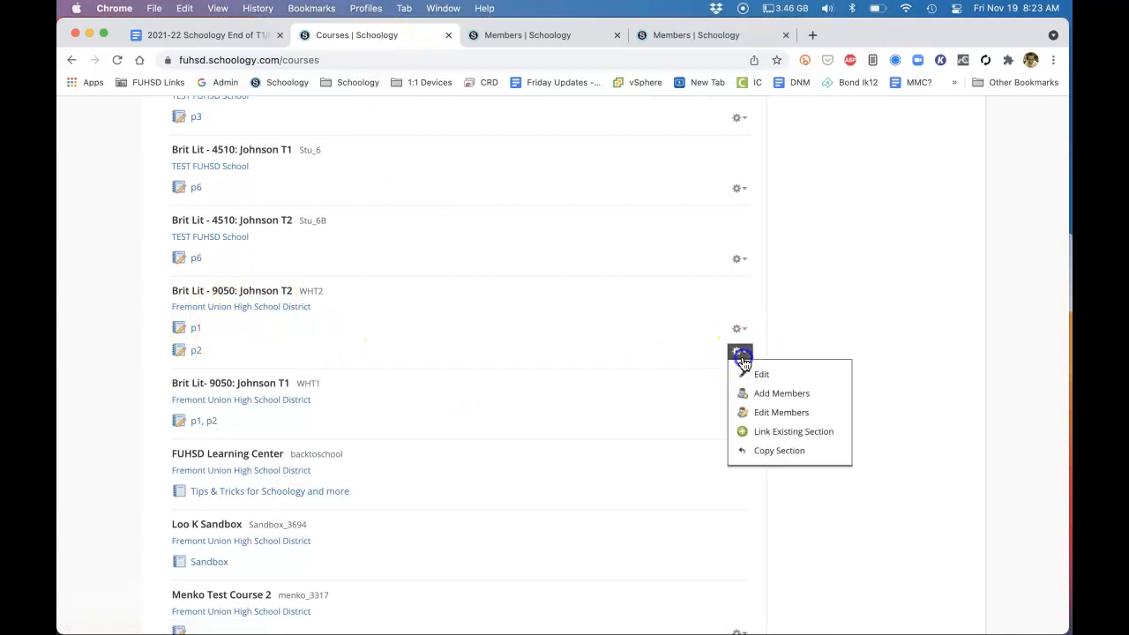
{"action": "left_click", "coordinate": [767, 431]}
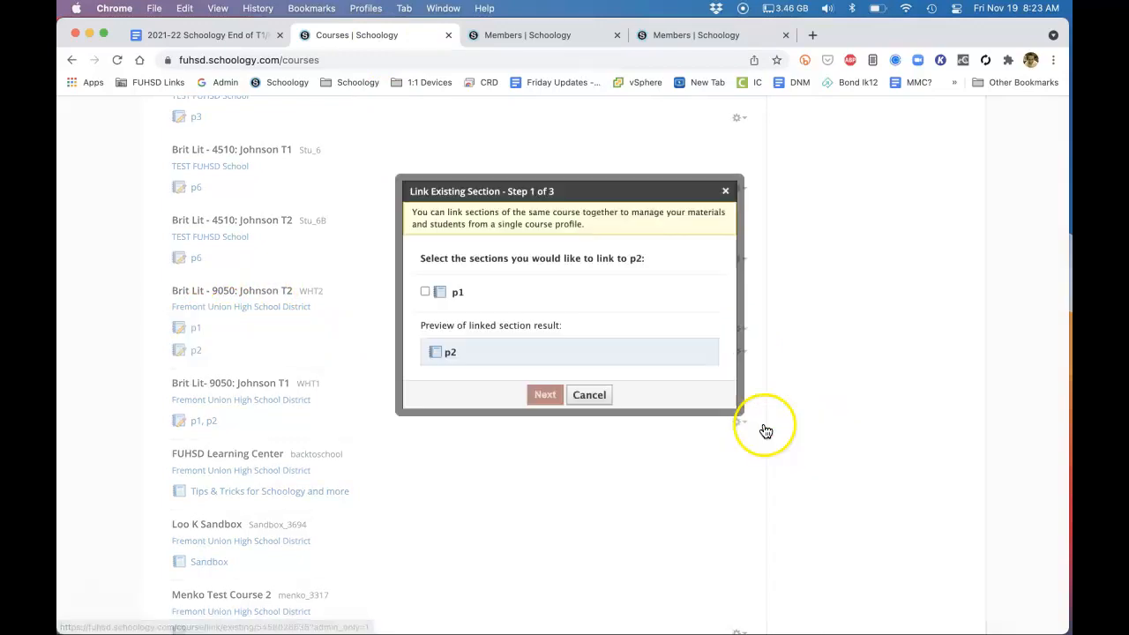
{"action": "left_click", "coordinate": [426, 293]}
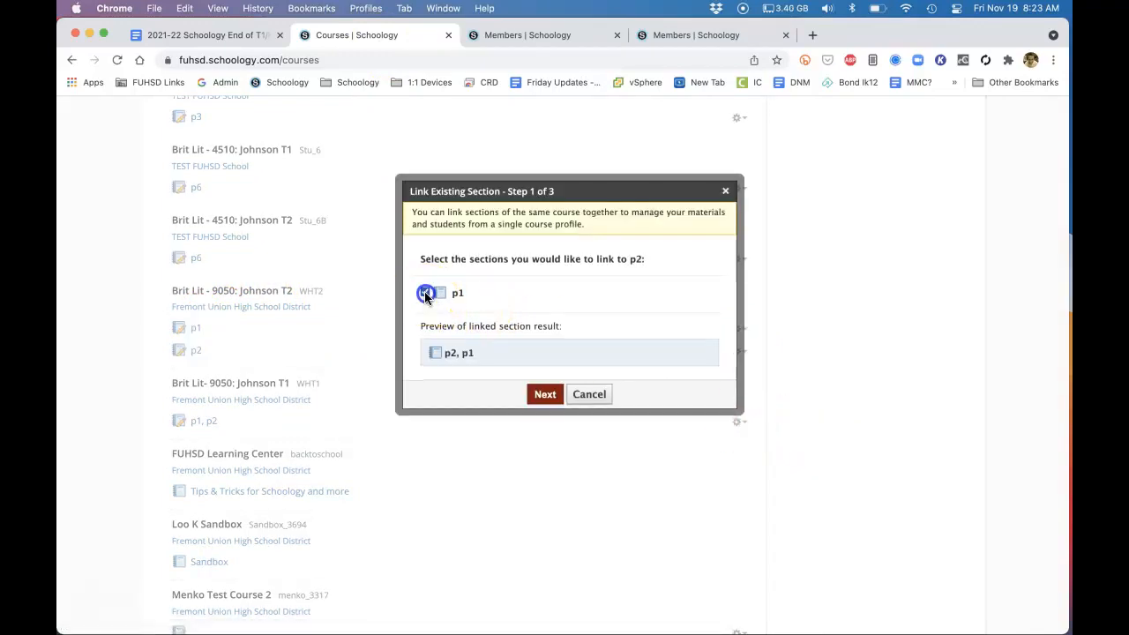
{"action": "left_click", "coordinate": [546, 399]}
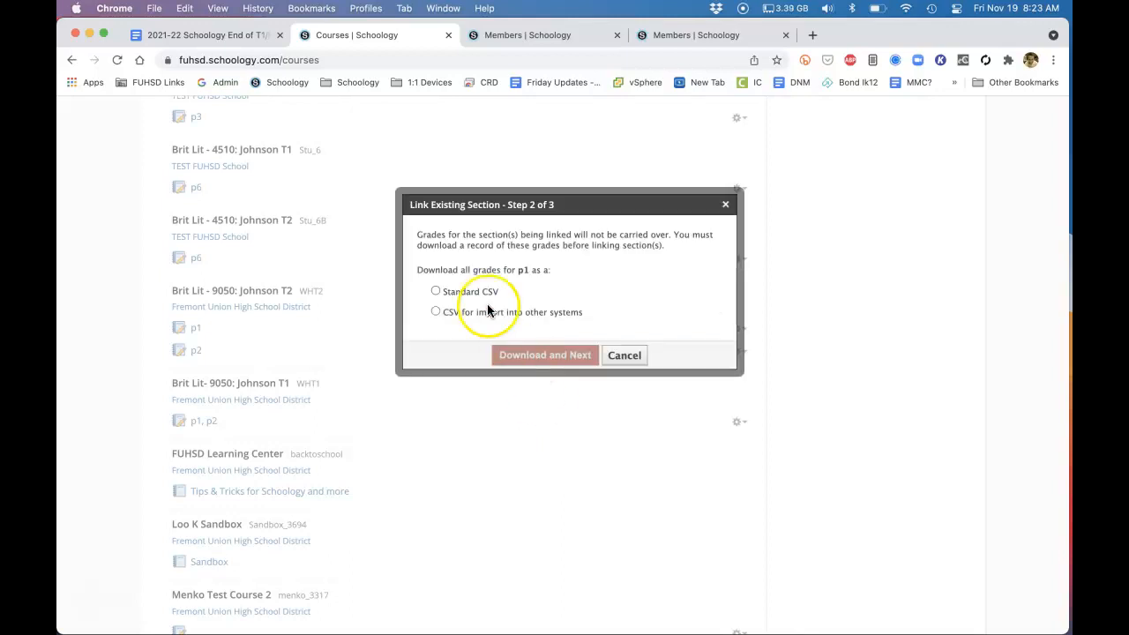
{"action": "left_click", "coordinate": [449, 294]}
{"action": "left_click", "coordinate": [528, 361]}
{"action": "left_click", "coordinate": [535, 352]}
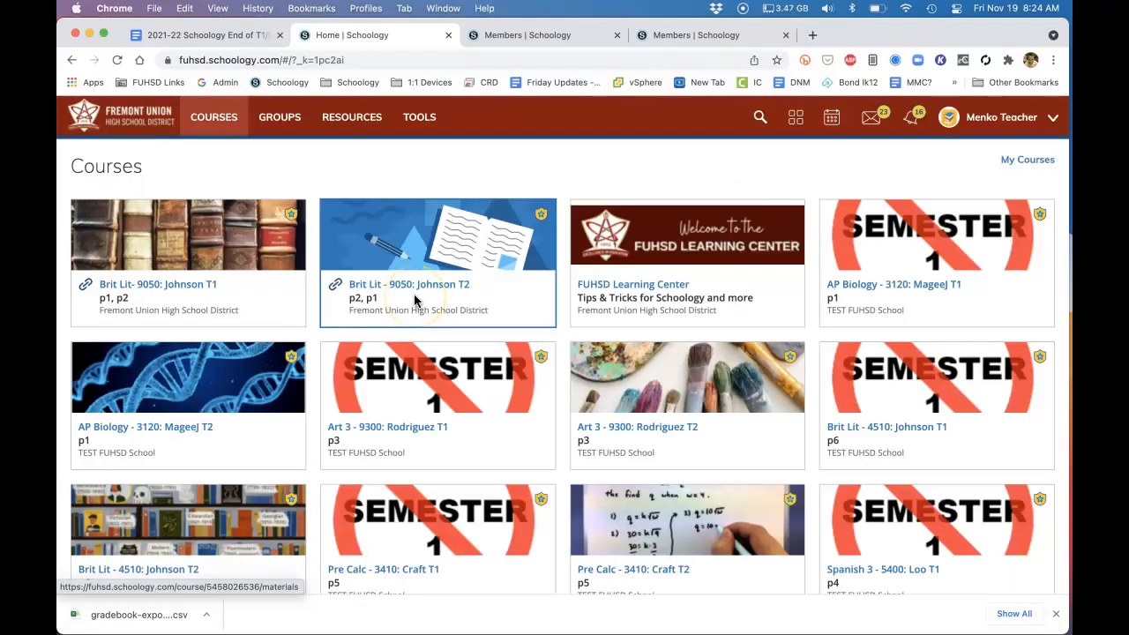
Return to the Google Docs checklist and review the Reuse Your Grade Setup instructions
{"action": "left_click", "coordinate": [239, 35]}
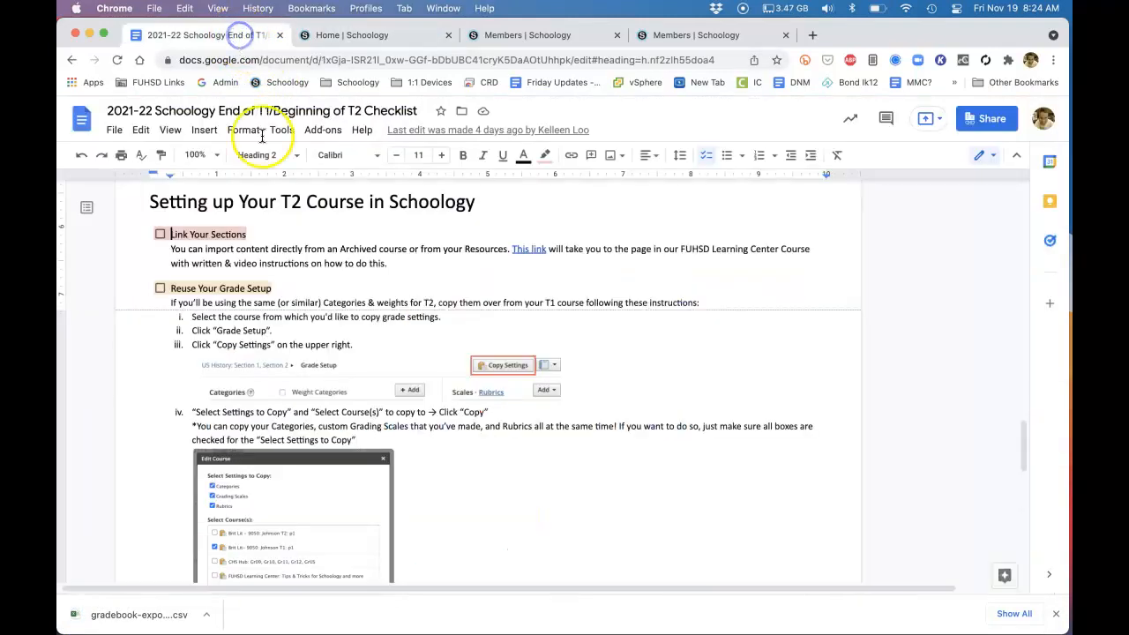
{"action": "scroll", "coordinate": [347, 350], "scroll_direction": "up", "scroll_amount": 2}
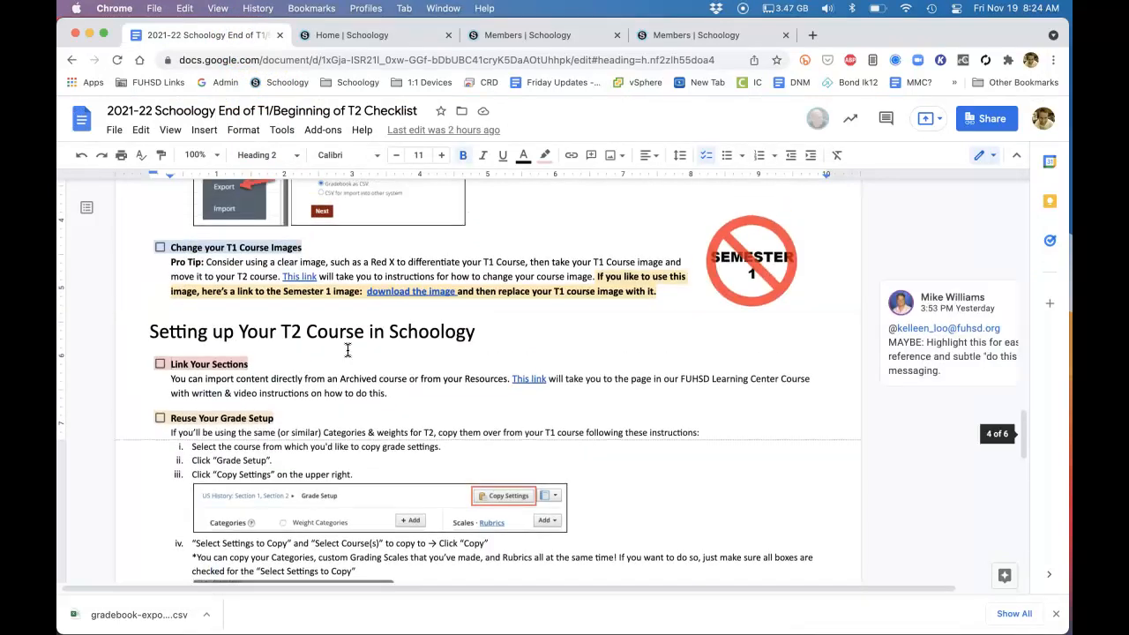
{"action": "scroll", "coordinate": [347, 350], "scroll_direction": "down", "scroll_amount": 3}
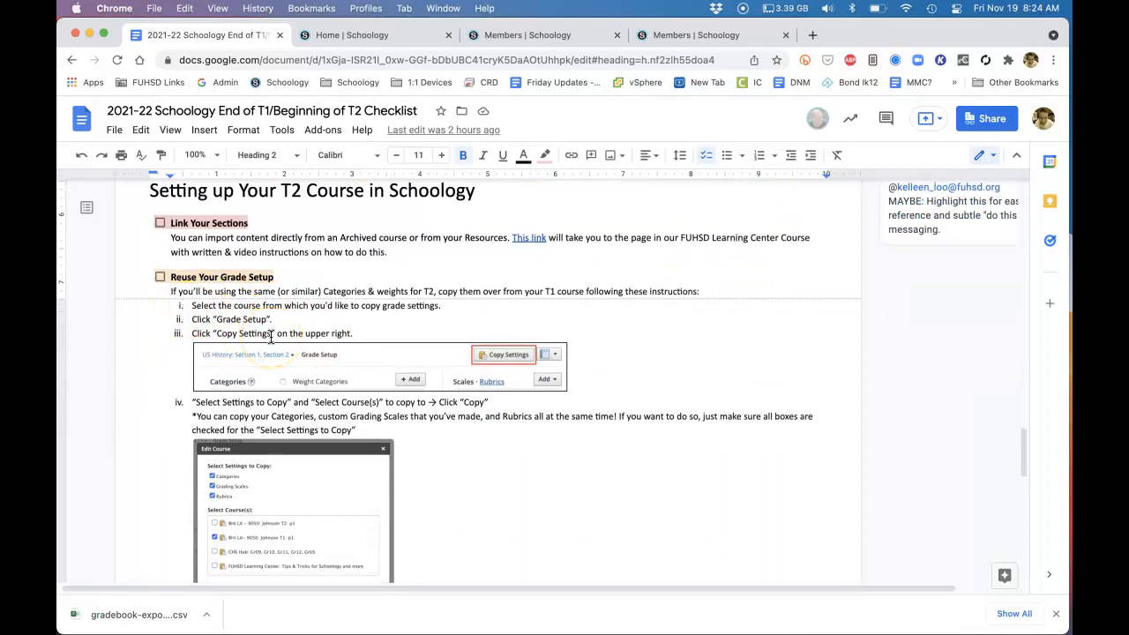
In Schoology, copy the Brit Lit - 9050 T1 categories, grading scales and rubrics to the linked Brit Lit - 9050 T2 course (p2, p1)
{"action": "left_click", "coordinate": [338, 36]}
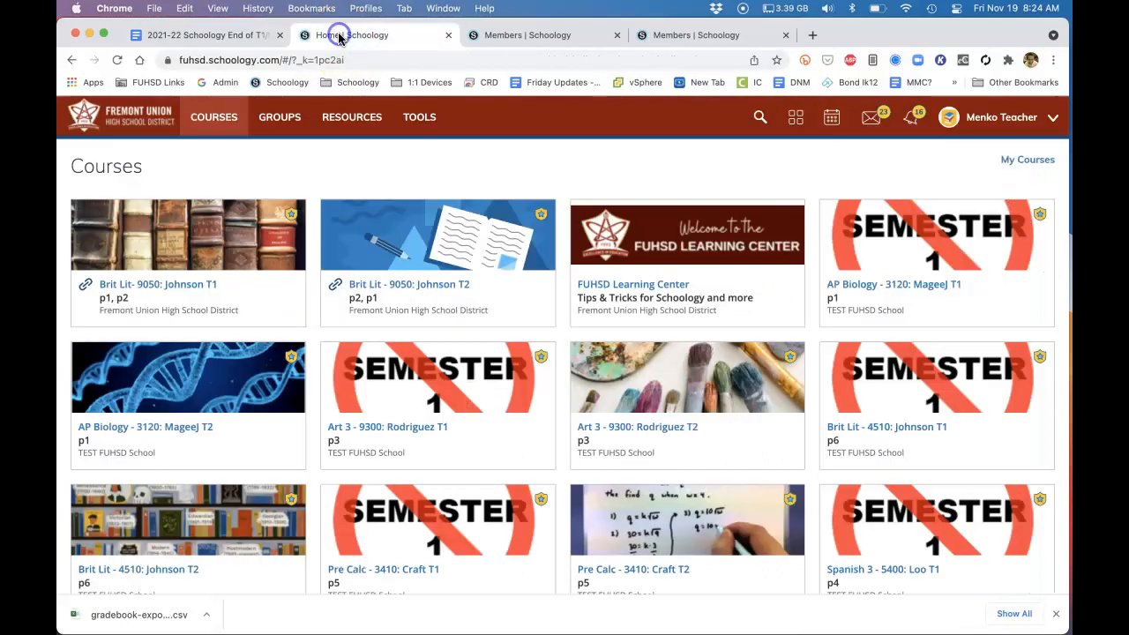
{"action": "left_click", "coordinate": [167, 283]}
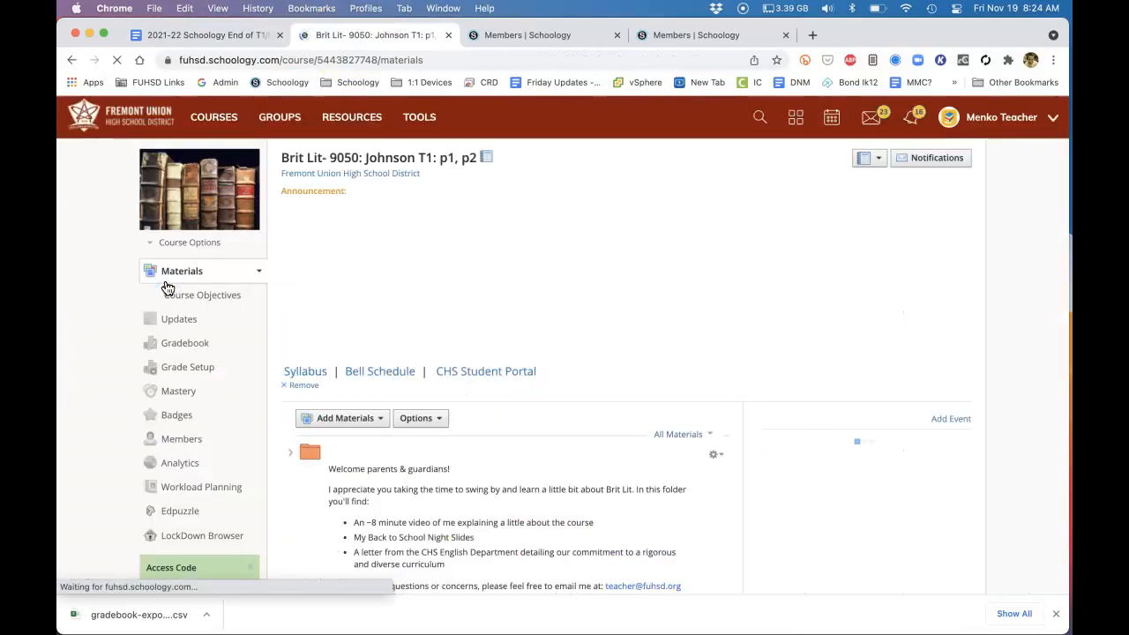
{"action": "left_click", "coordinate": [174, 374]}
{"action": "left_click", "coordinate": [896, 156]}
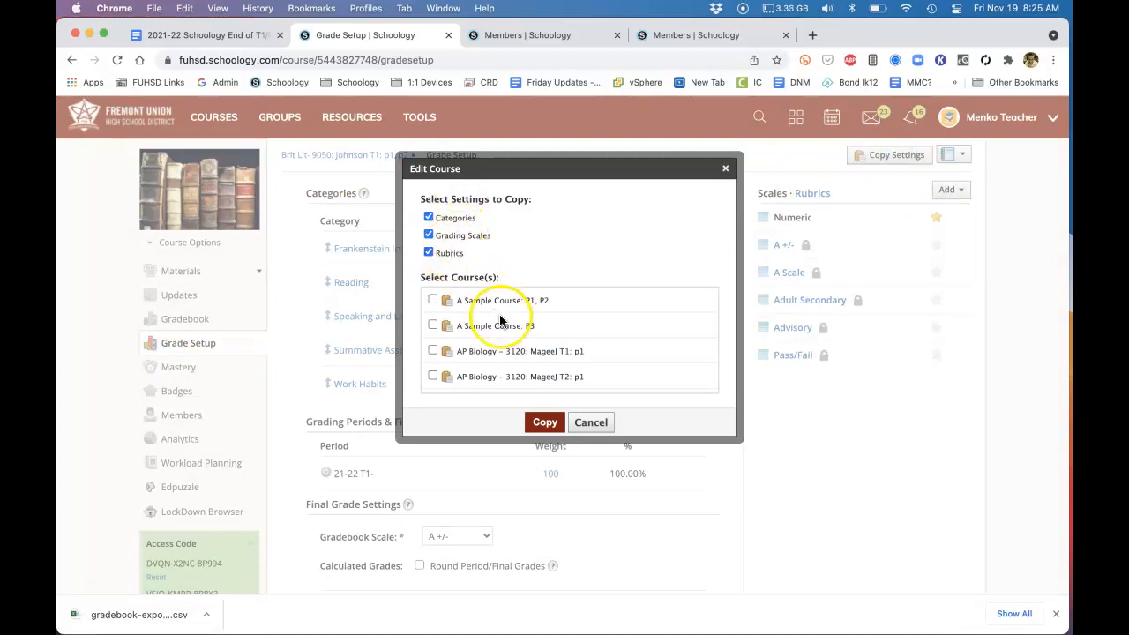
{"action": "scroll", "coordinate": [500, 321], "scroll_direction": "down", "scroll_amount": 5}
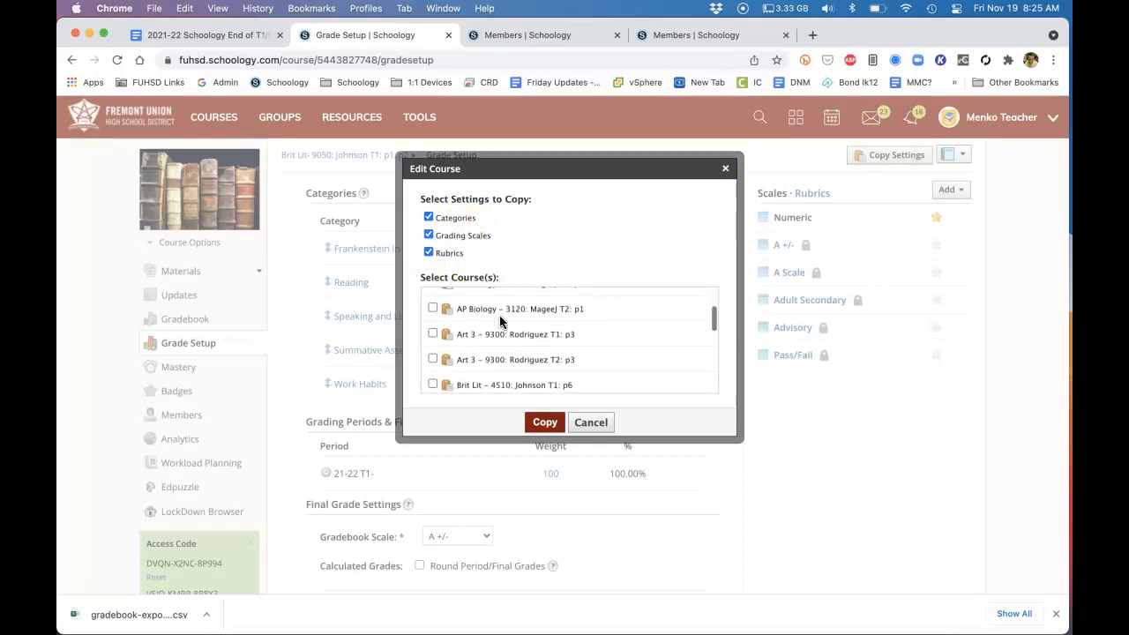
{"action": "scroll", "coordinate": [500, 321], "scroll_direction": "down", "scroll_amount": 3}
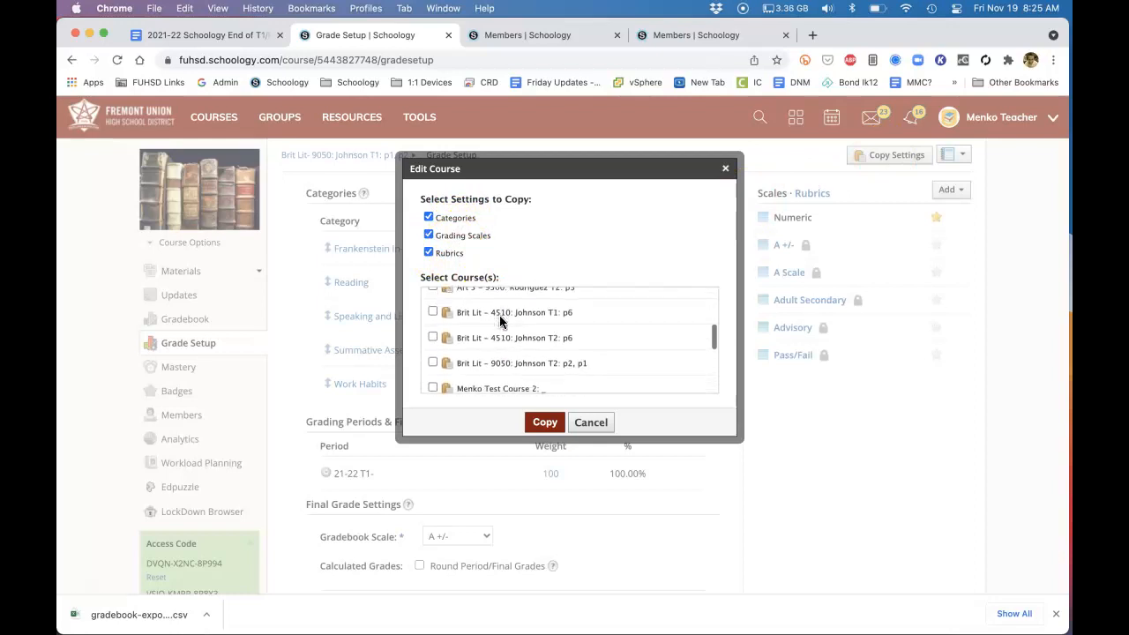
{"action": "scroll", "coordinate": [499, 321], "scroll_direction": "down", "scroll_amount": 2}
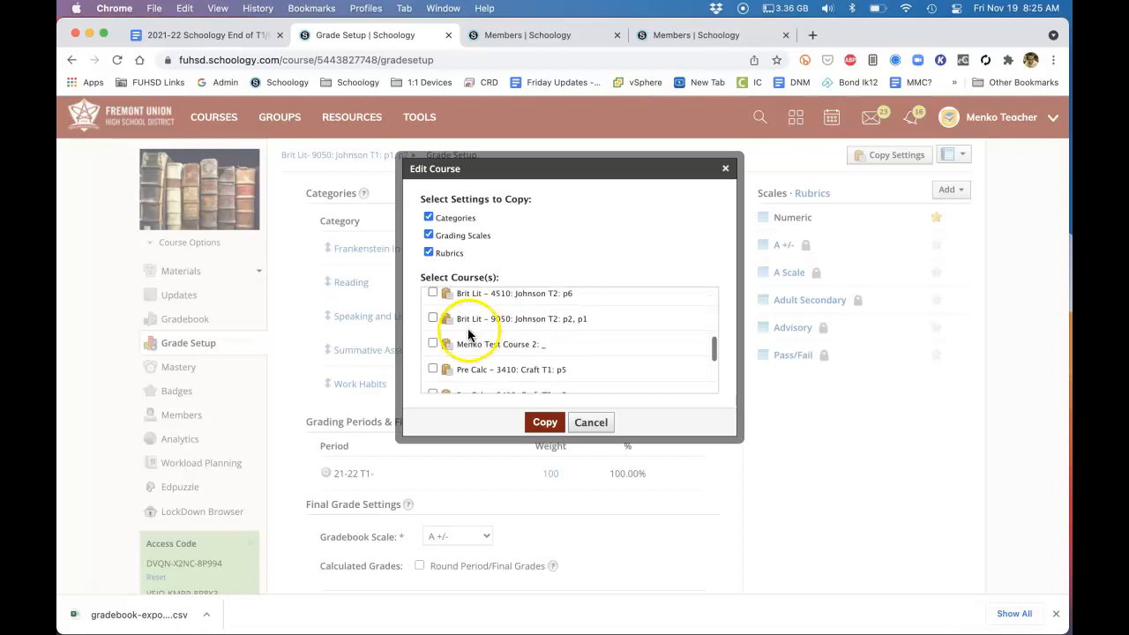
{"action": "left_click", "coordinate": [432, 320]}
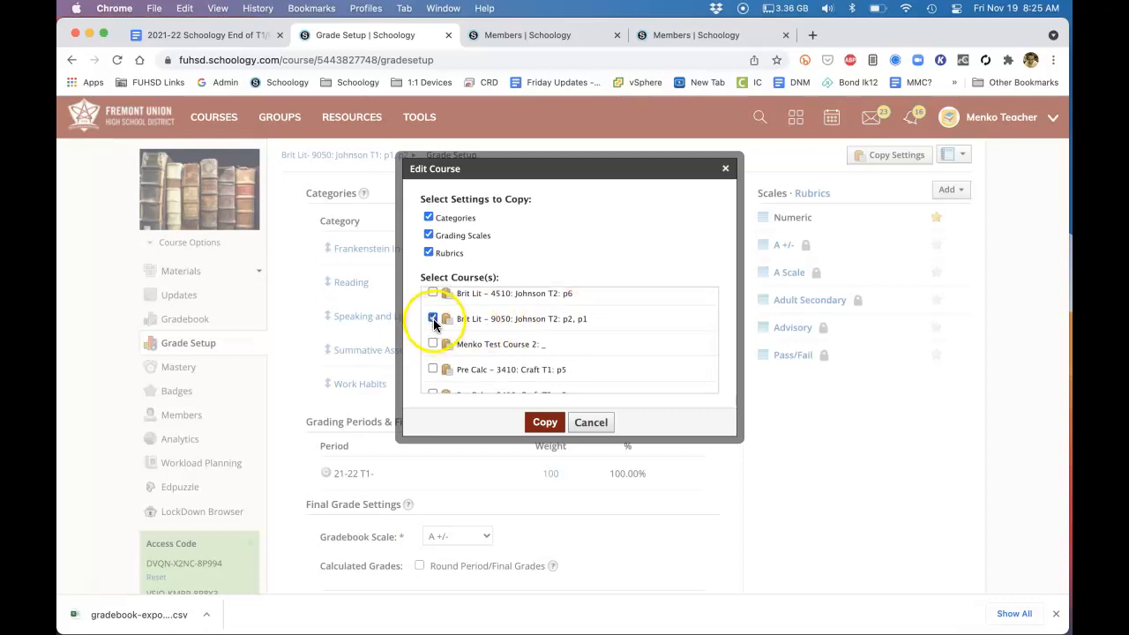
{"action": "left_click", "coordinate": [545, 422]}
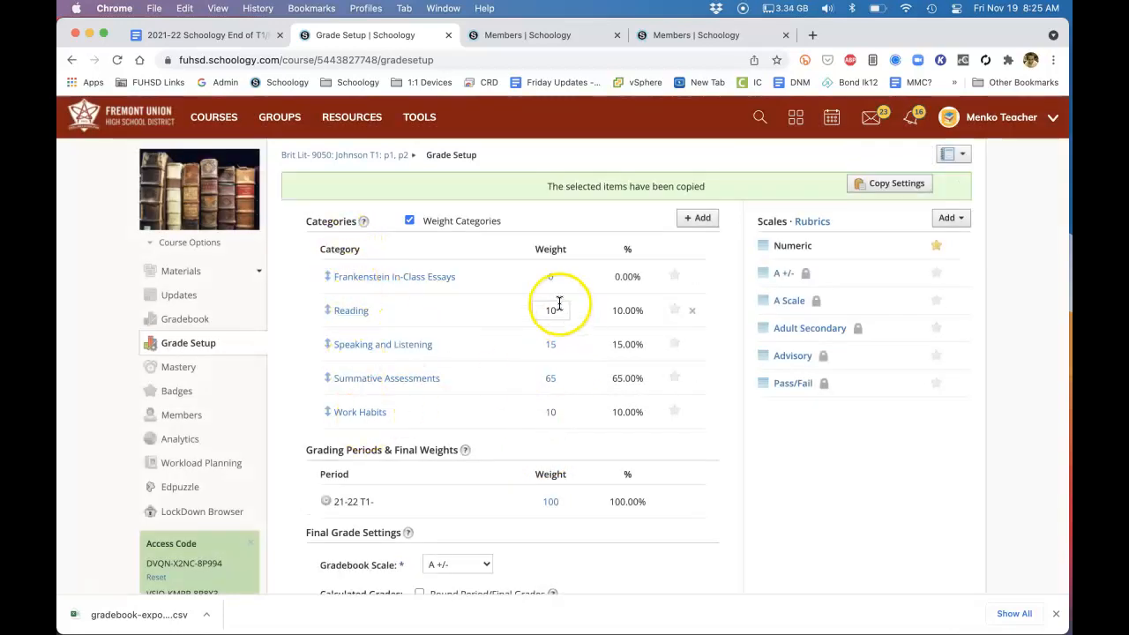
Review the Brit Lit - 9050 T1 grade setup and check the copied categories in the linked T2 course's grade setup
{"action": "scroll", "coordinate": [496, 441], "scroll_direction": "down", "scroll_amount": 3}
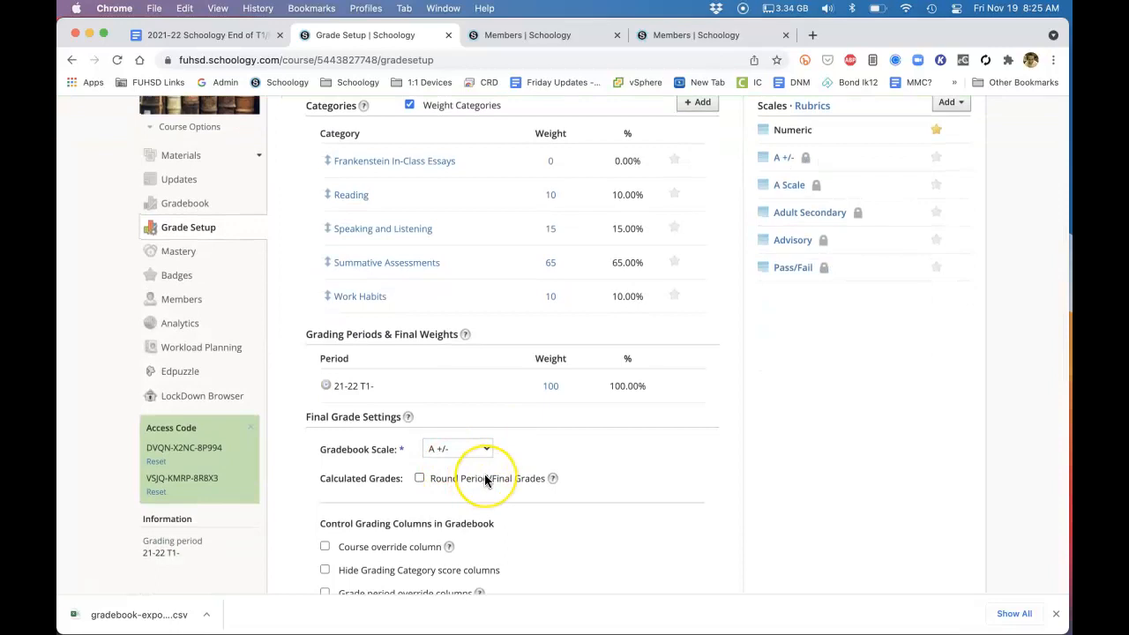
{"action": "scroll", "coordinate": [485, 479], "scroll_direction": "down", "scroll_amount": 4}
{"action": "scroll", "coordinate": [484, 478], "scroll_direction": "up", "scroll_amount": 2}
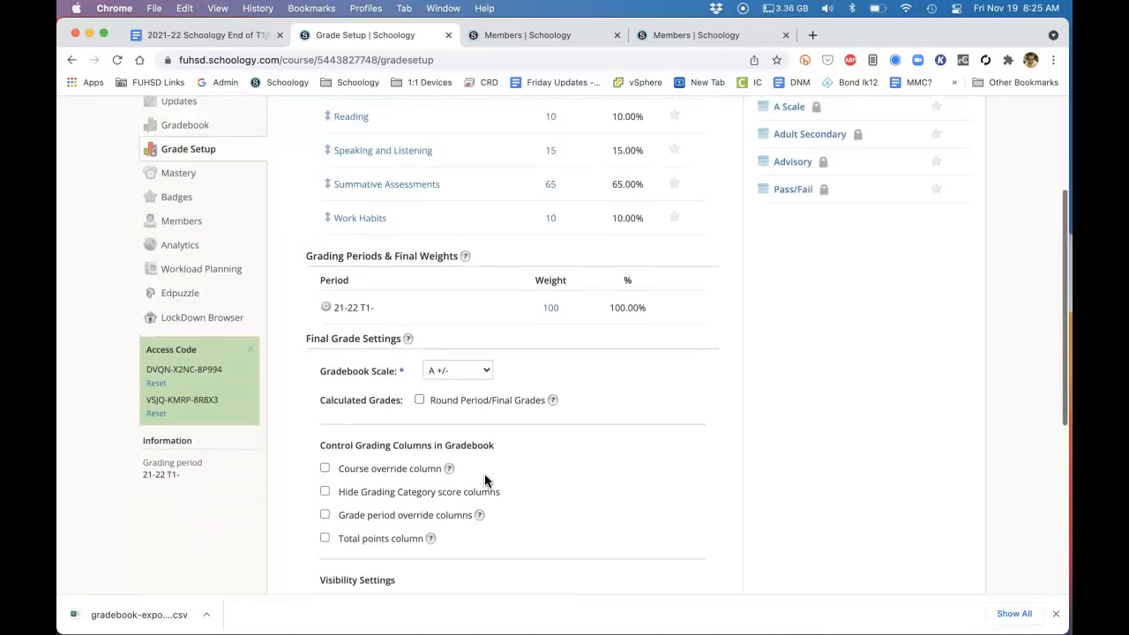
{"action": "left_click", "coordinate": [507, 35]}
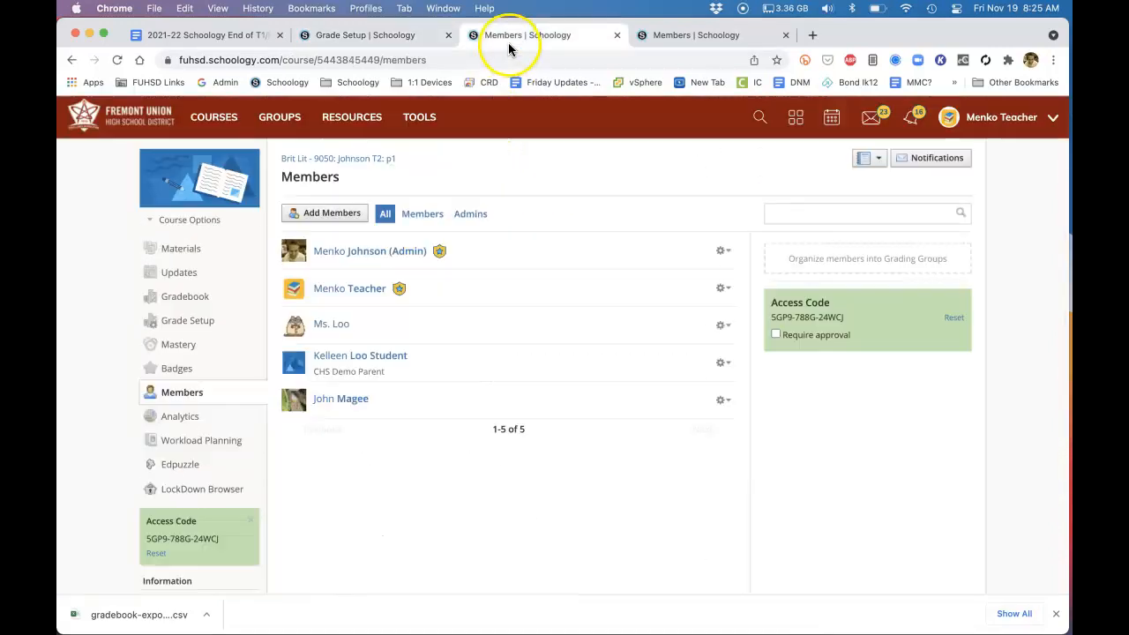
{"action": "left_click", "coordinate": [187, 134]}
{"action": "left_click", "coordinate": [408, 282]}
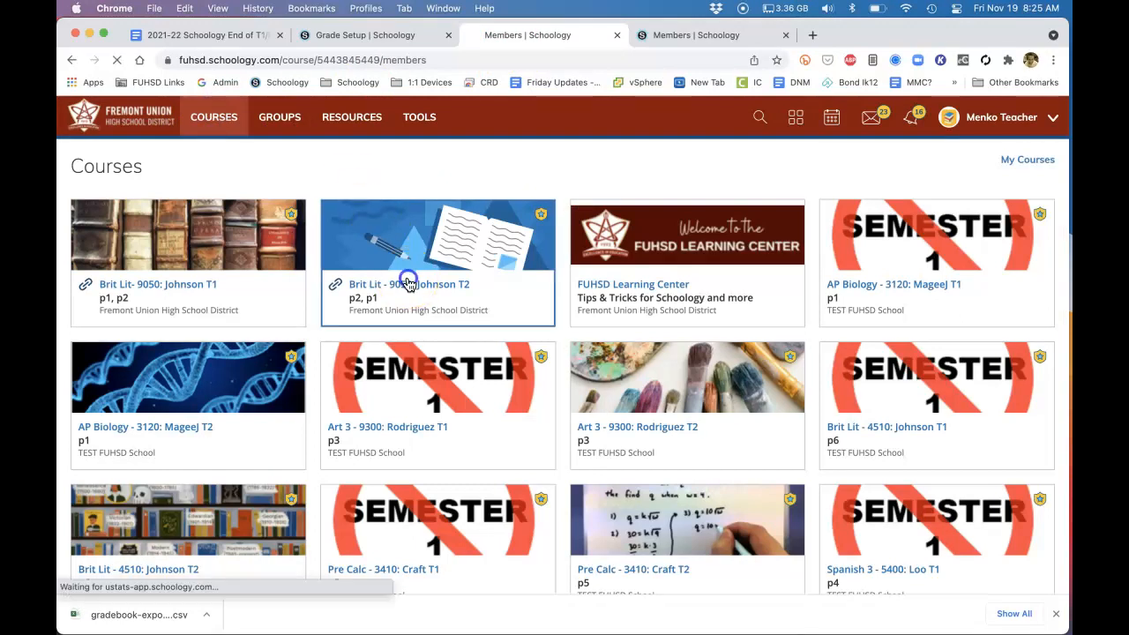
{"action": "left_click", "coordinate": [181, 345]}
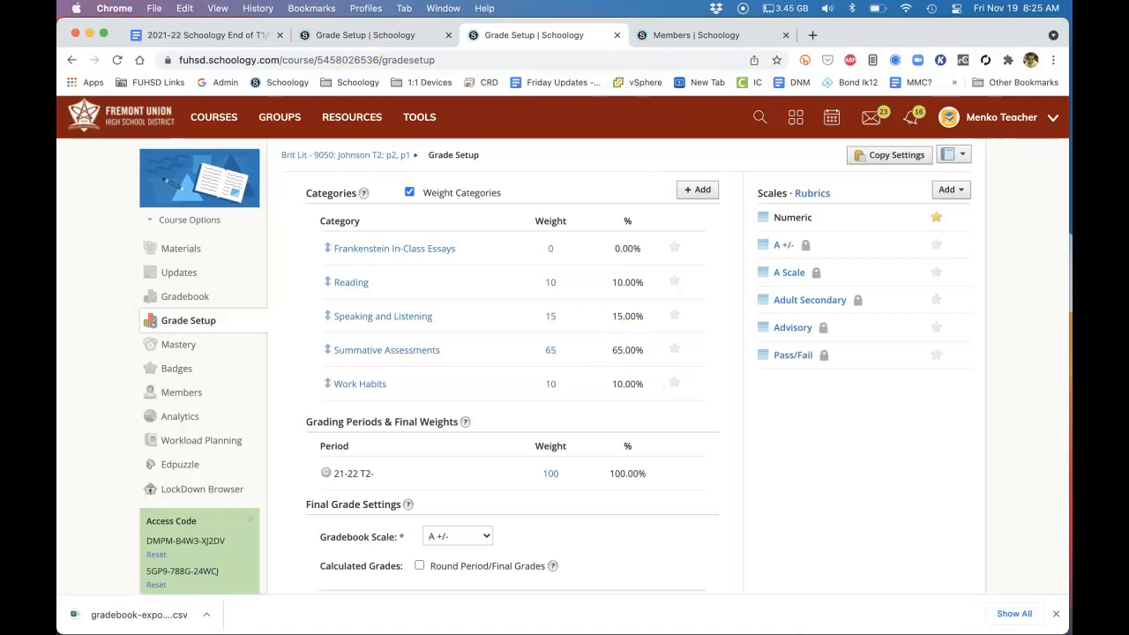
Review the remaining T2 setup items in the Google Docs checklist and open the linked T2 course's member list in Schoology
{"action": "left_click", "coordinate": [222, 36]}
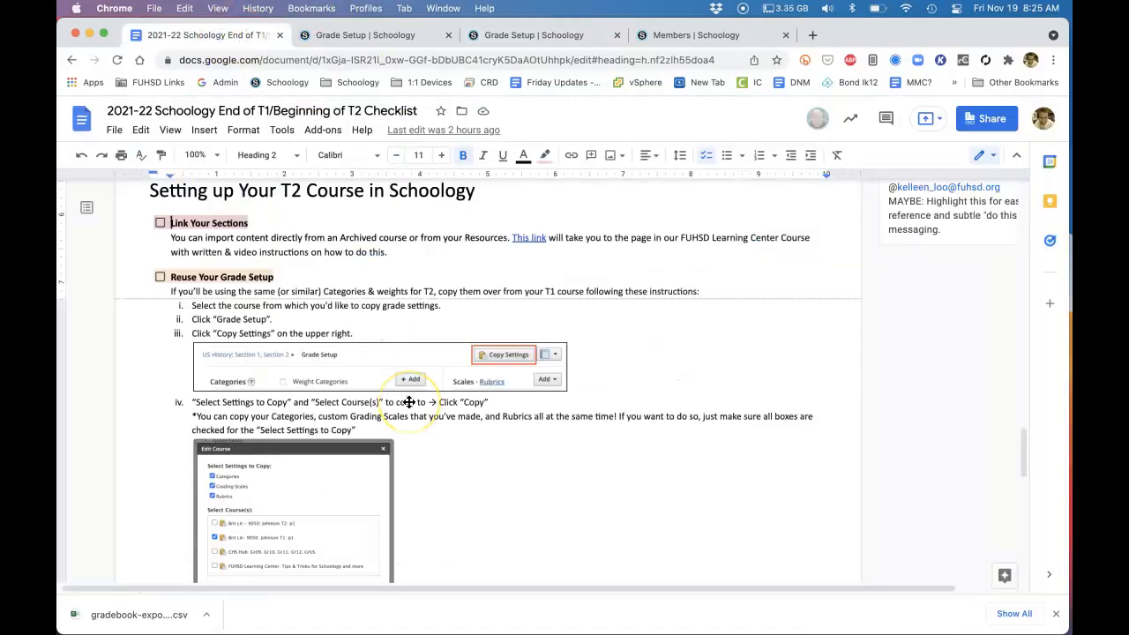
{"action": "scroll", "coordinate": [409, 402], "scroll_direction": "down", "scroll_amount": 8}
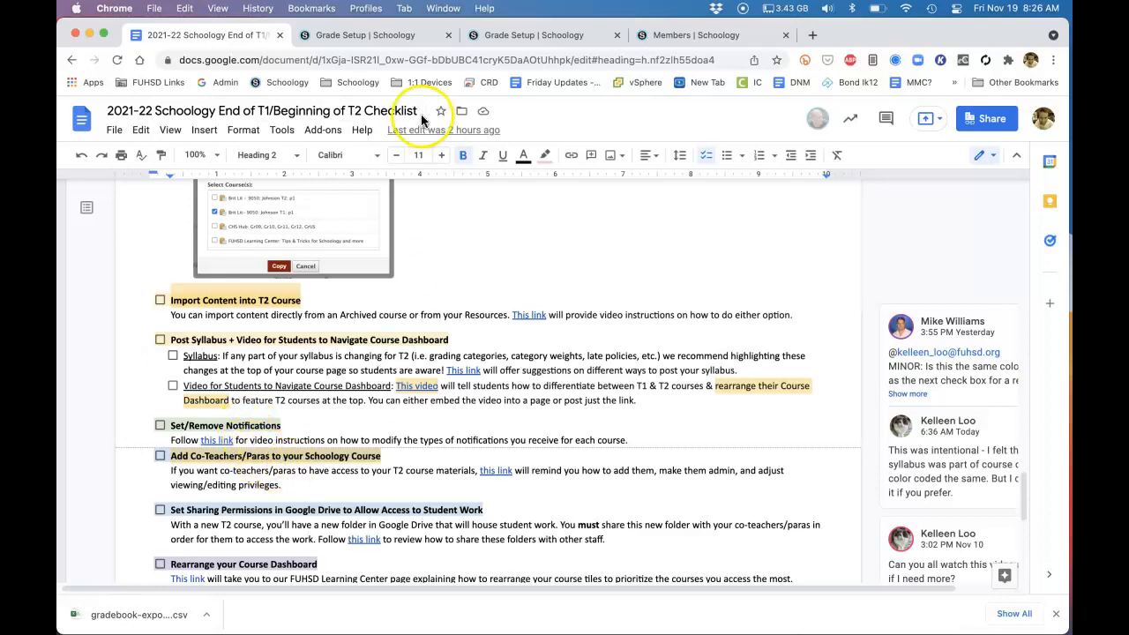
{"action": "left_click", "coordinate": [493, 35]}
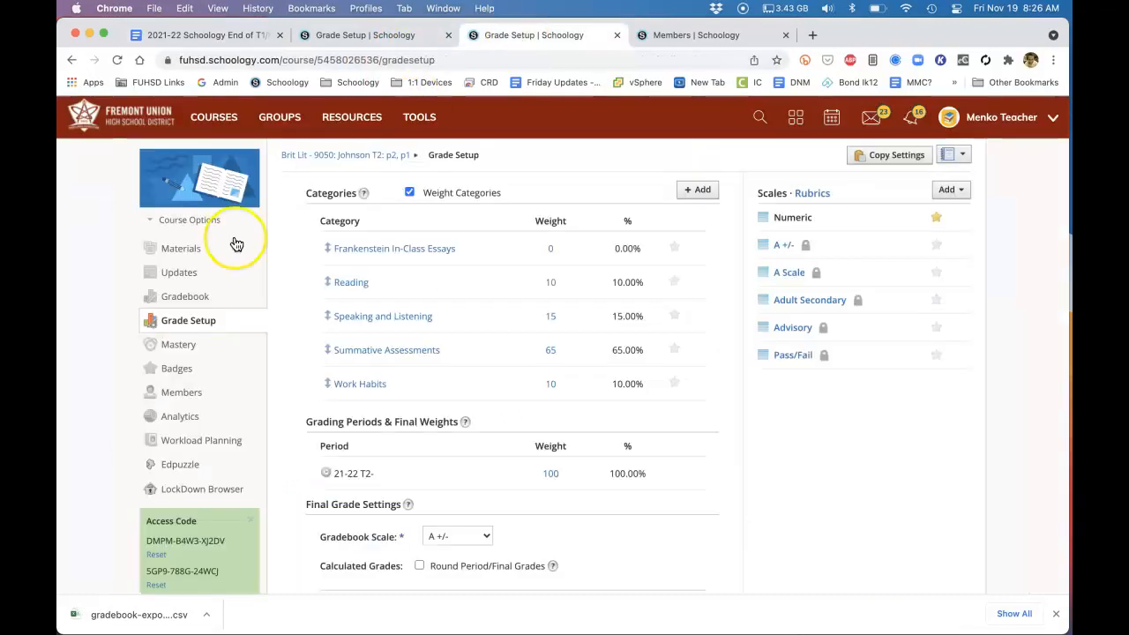
{"action": "left_click", "coordinate": [187, 397]}
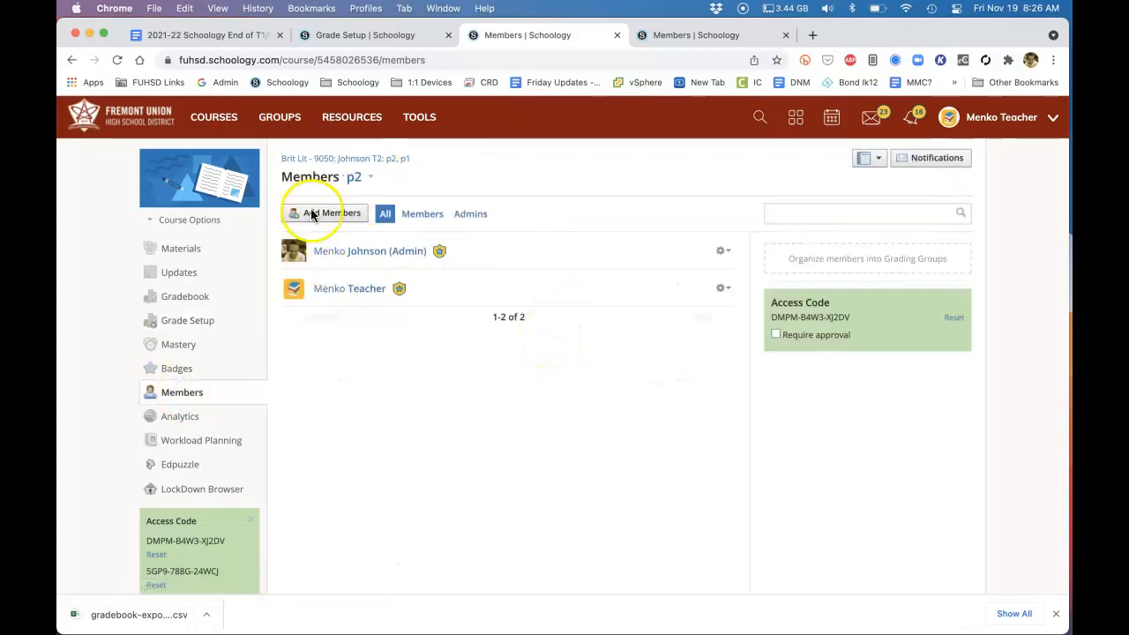
{"action": "left_click", "coordinate": [684, 35]}
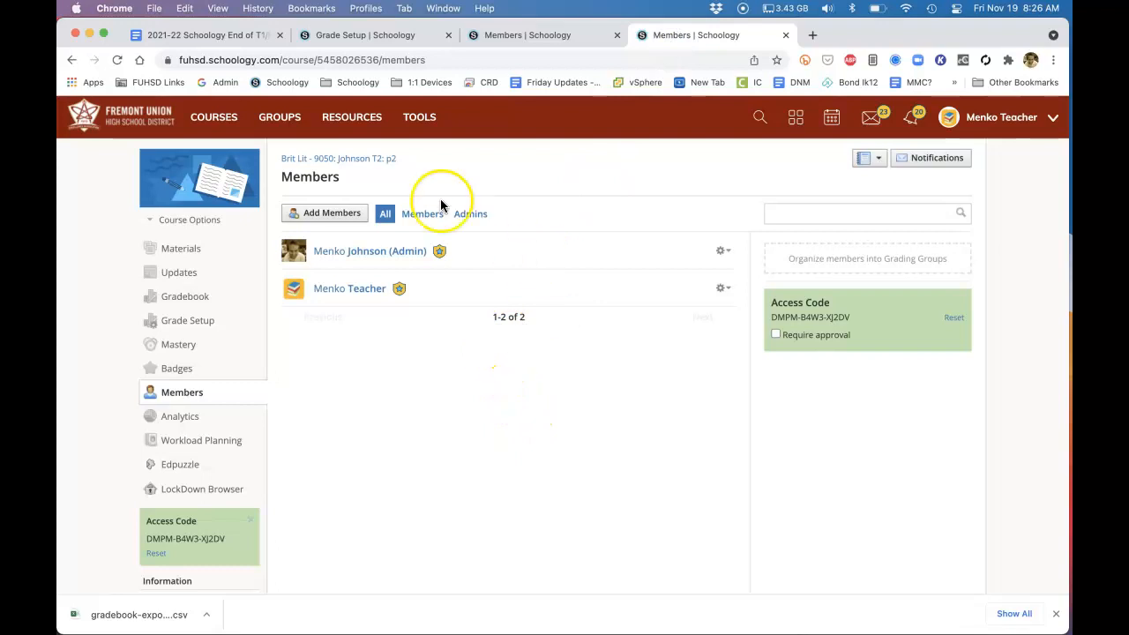
{"action": "left_click", "coordinate": [372, 164]}
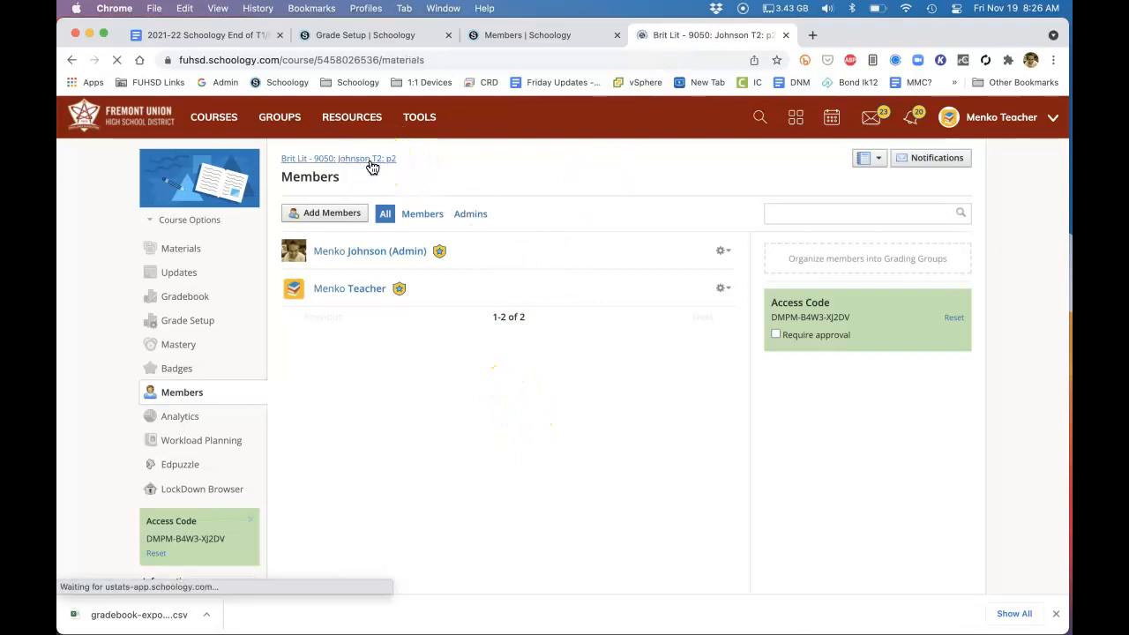
{"action": "left_click", "coordinate": [166, 399]}
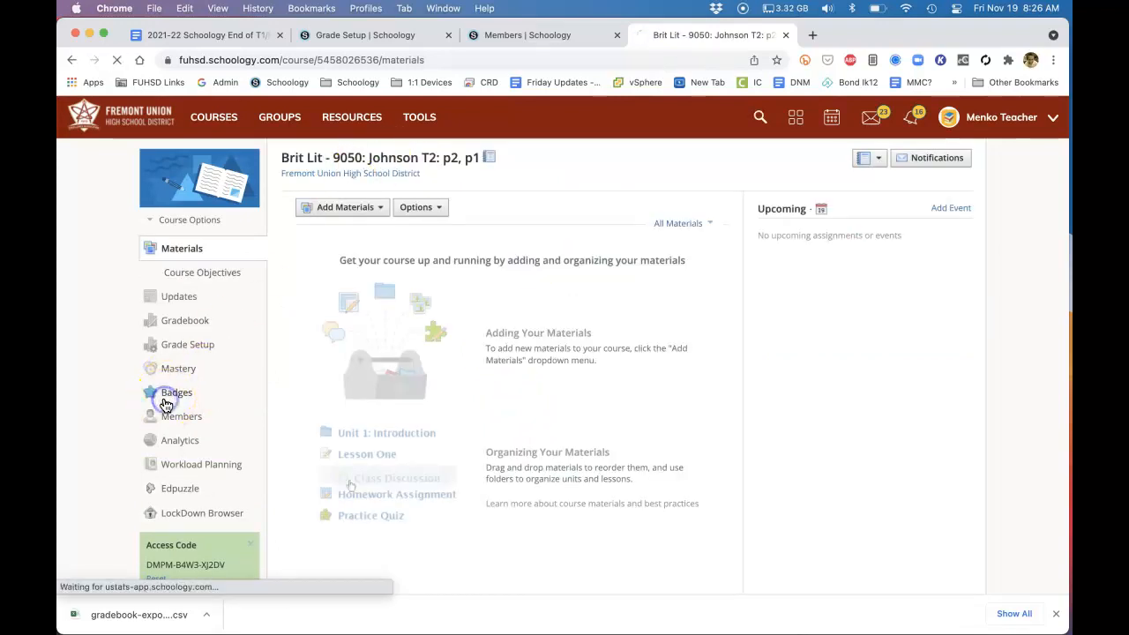
{"action": "left_click", "coordinate": [159, 413]}
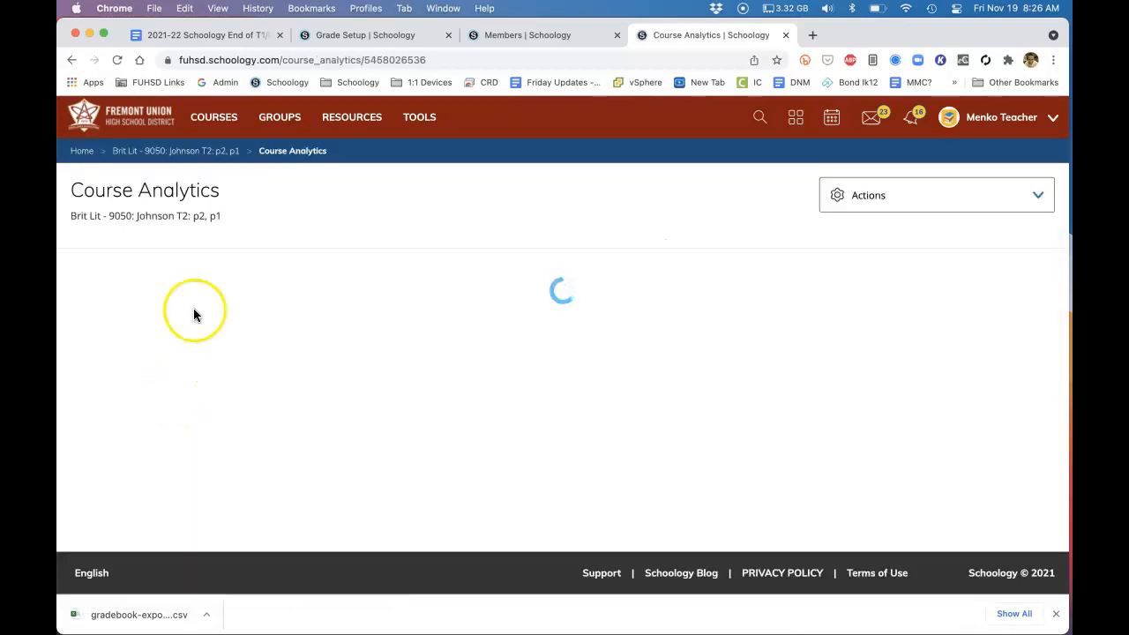
Make the two extra instructors in T2 section p1 course admins, and check the member list of section p2
{"action": "left_click", "coordinate": [472, 36]}
{"action": "left_click", "coordinate": [725, 326]}
{"action": "left_click", "coordinate": [705, 388]}
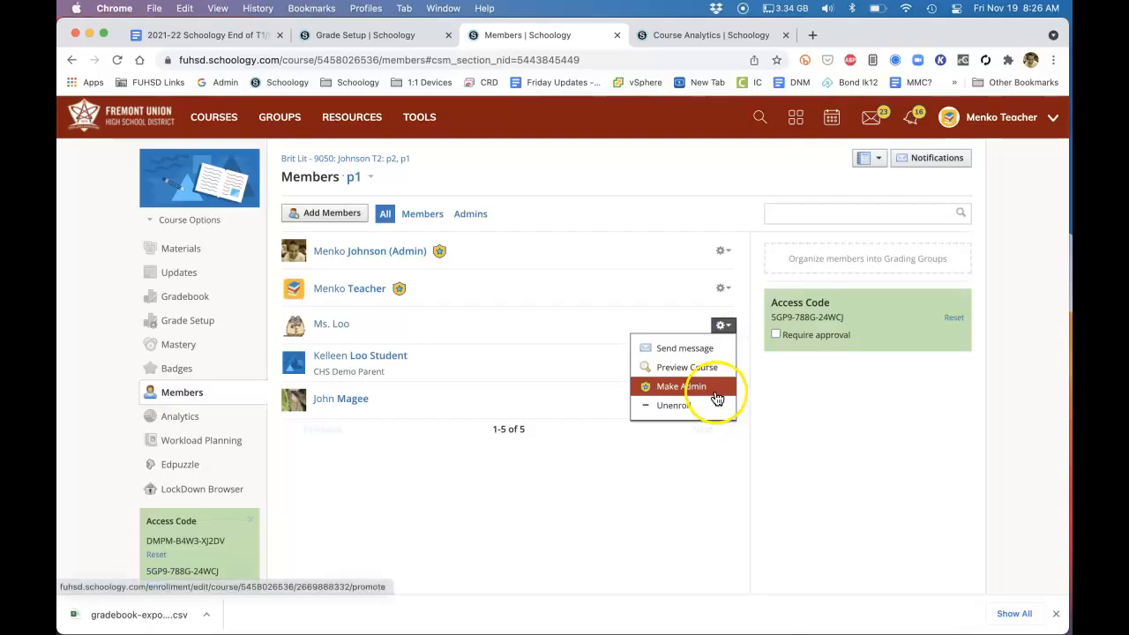
{"action": "left_click", "coordinate": [543, 279]}
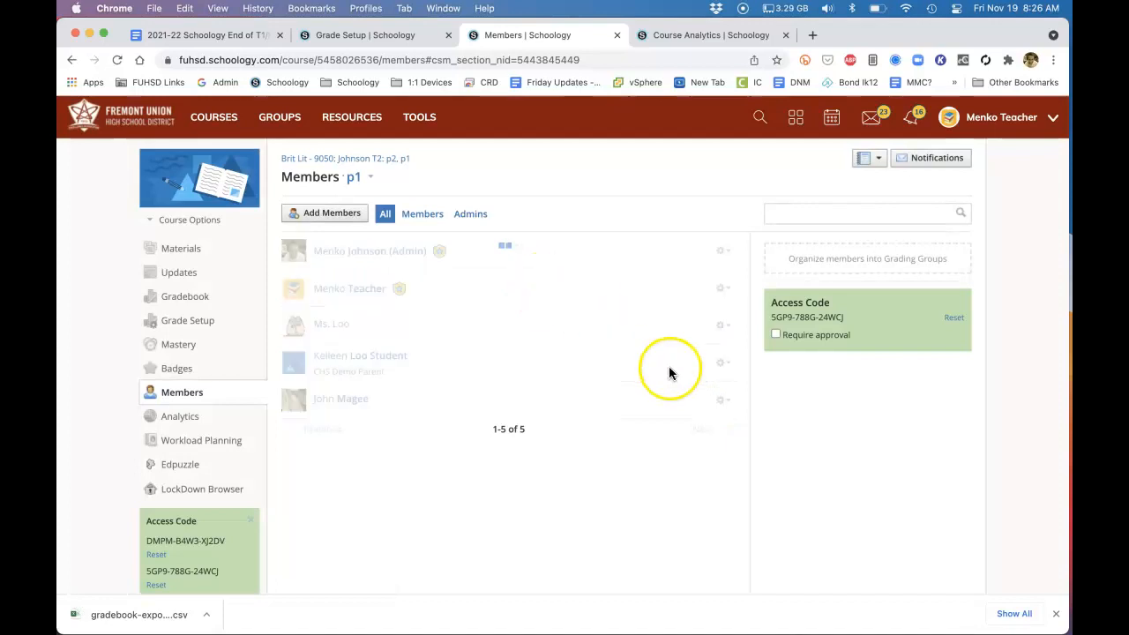
{"action": "left_click", "coordinate": [721, 399]}
{"action": "left_click", "coordinate": [710, 461]}
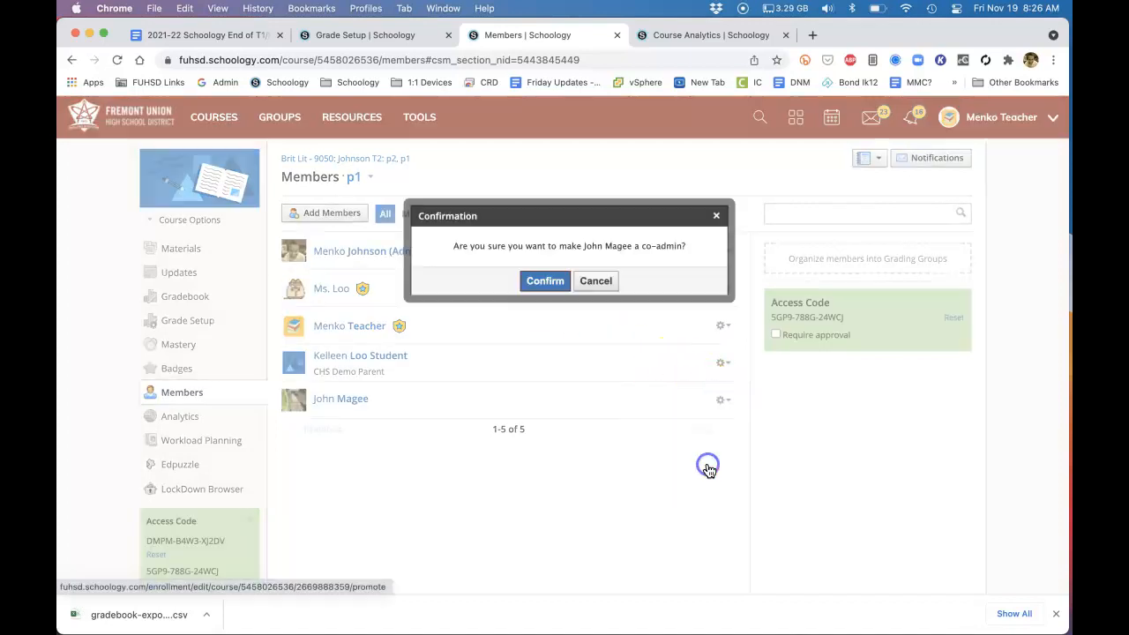
{"action": "left_click", "coordinate": [541, 280]}
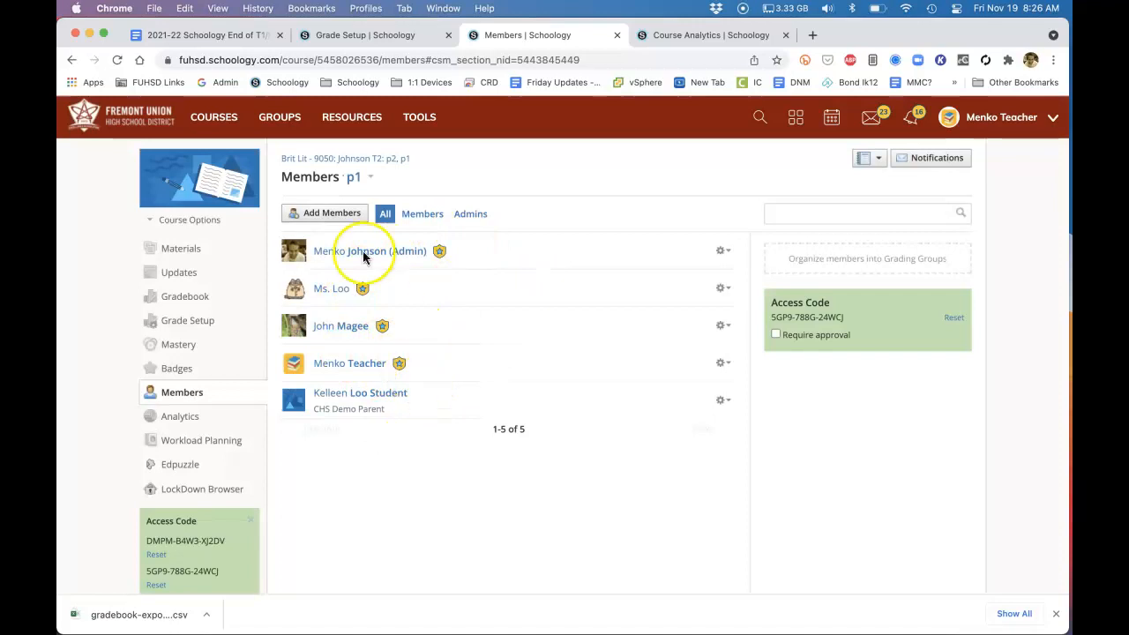
{"action": "left_click", "coordinate": [361, 176]}
{"action": "left_click", "coordinate": [361, 201]}
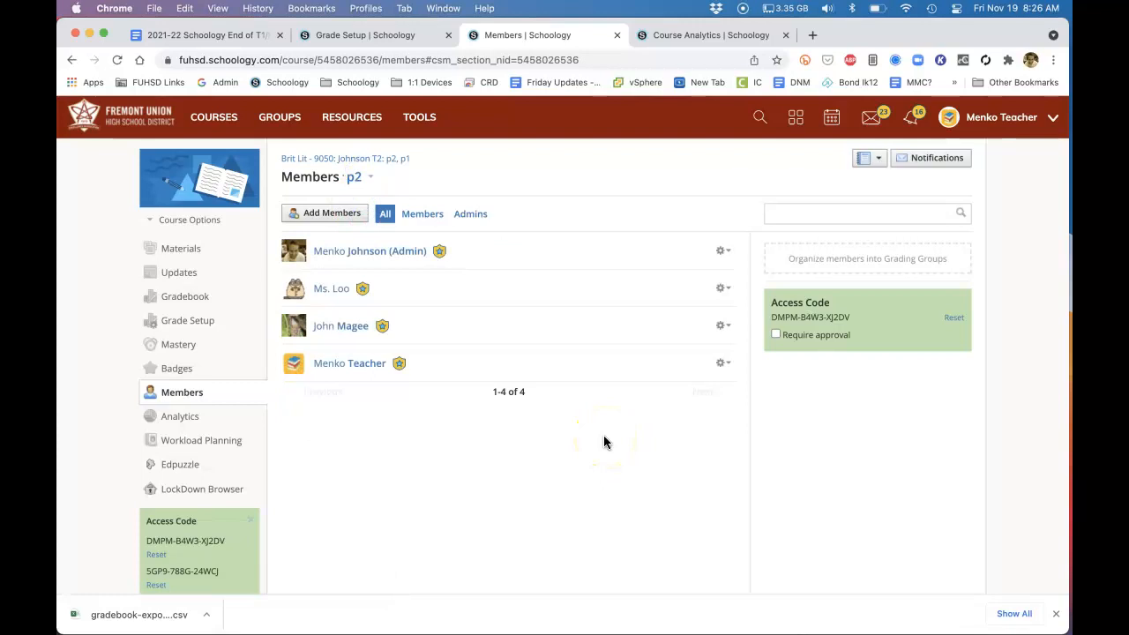
Review the Post Syllabus item in the Google Docs checklist and find the existing British Literature update in the Brit Lit - 9050 T1 course
{"action": "left_click", "coordinate": [215, 41]}
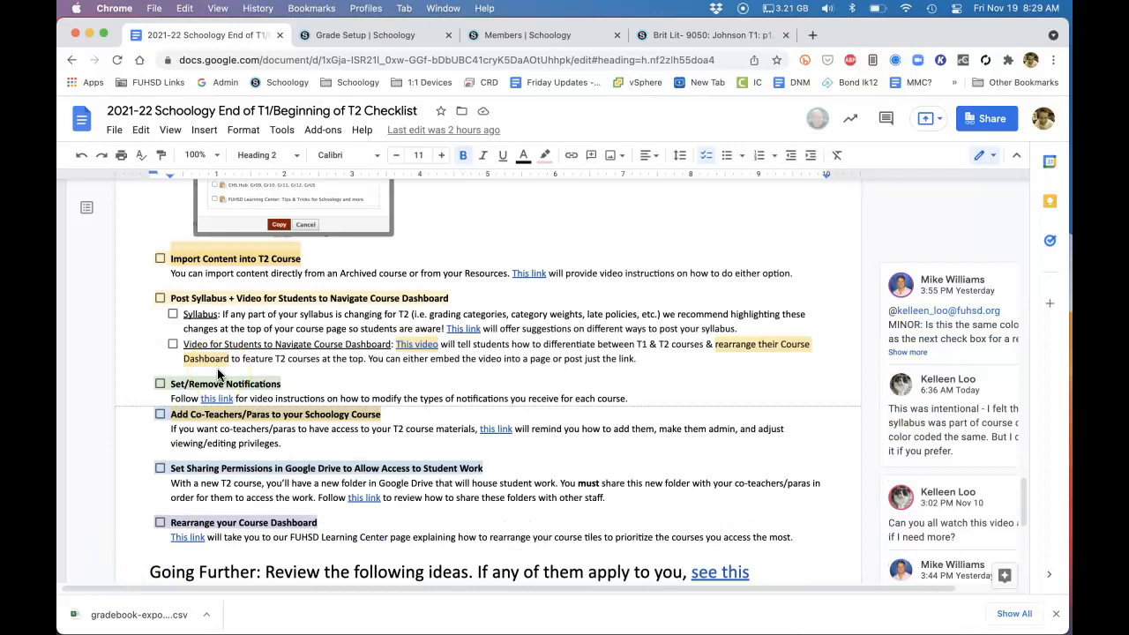
{"action": "left_click", "coordinate": [669, 42]}
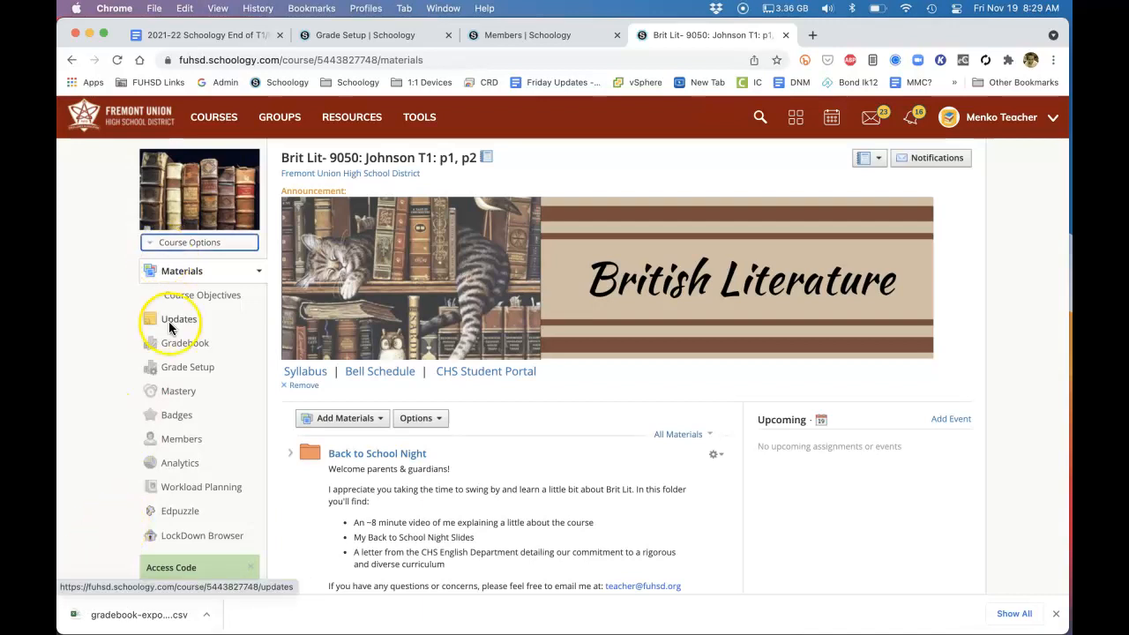
{"action": "left_click", "coordinate": [169, 323]}
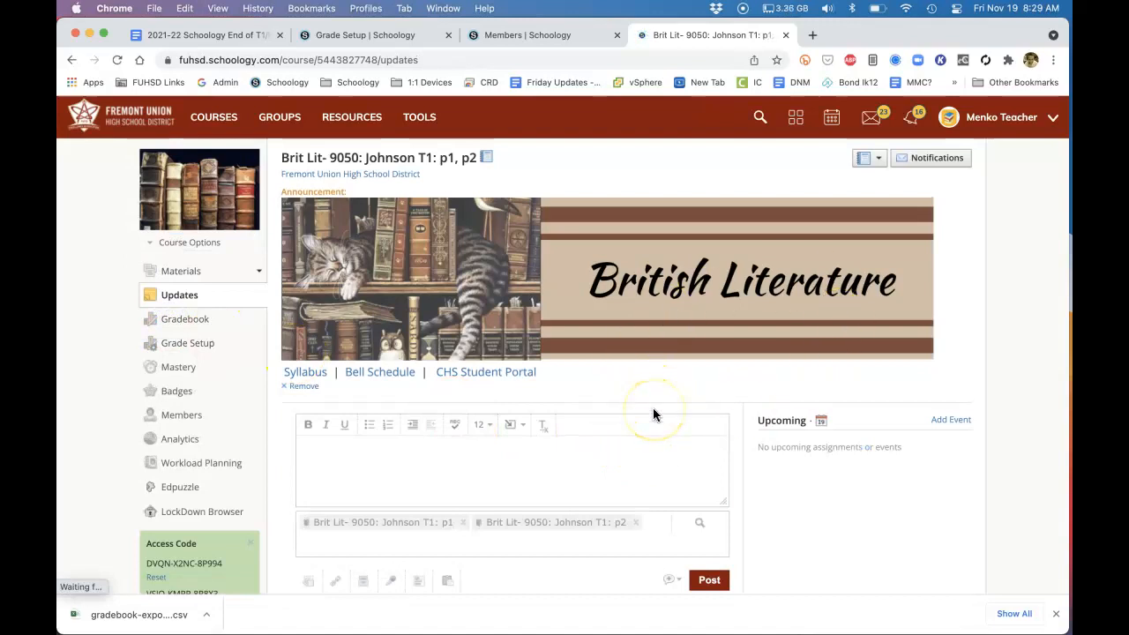
{"action": "scroll", "coordinate": [653, 411], "scroll_direction": "down", "scroll_amount": 5}
{"action": "scroll", "coordinate": [653, 410], "scroll_direction": "down", "scroll_amount": 2}
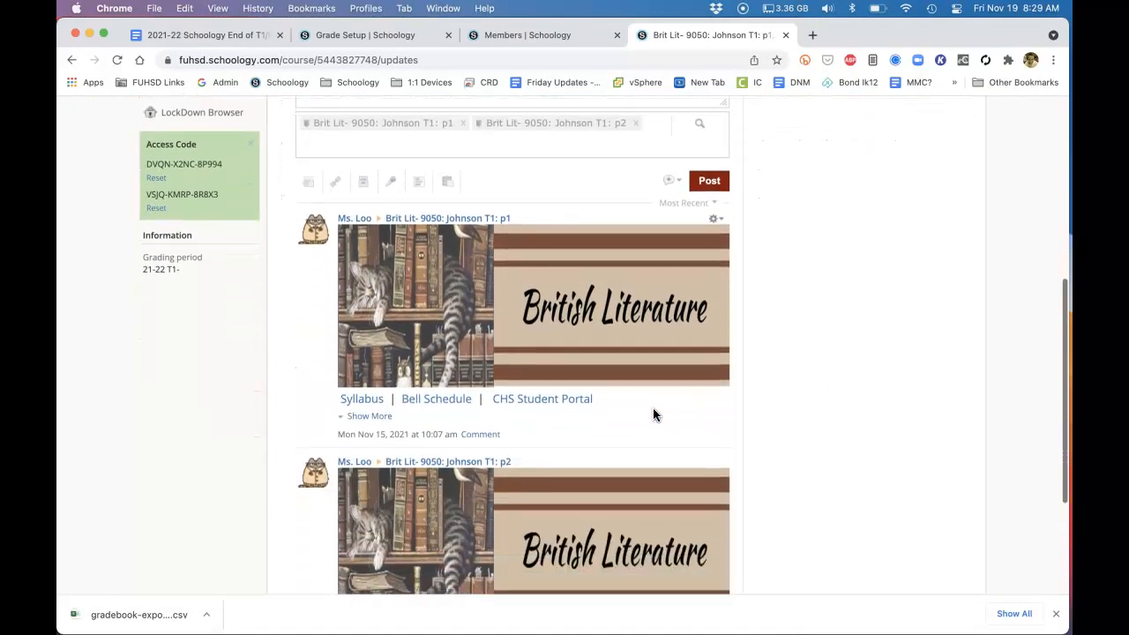
Copy the entire banner and links content from the T1 section p1 update, and close its editor without saving
{"action": "left_click", "coordinate": [719, 221]}
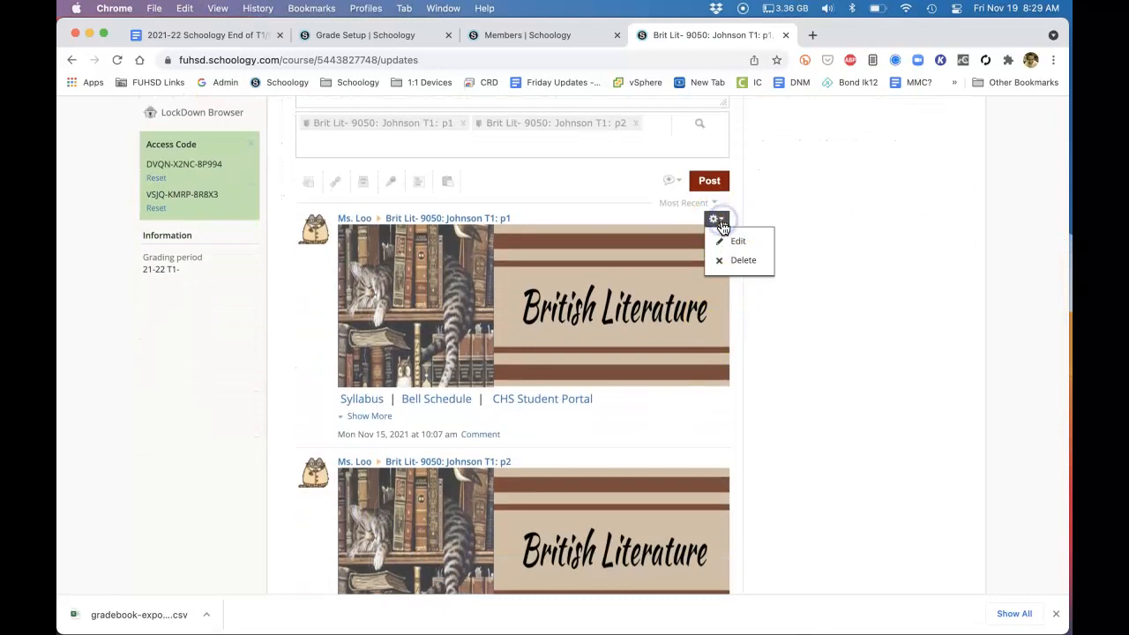
{"action": "left_click", "coordinate": [725, 241]}
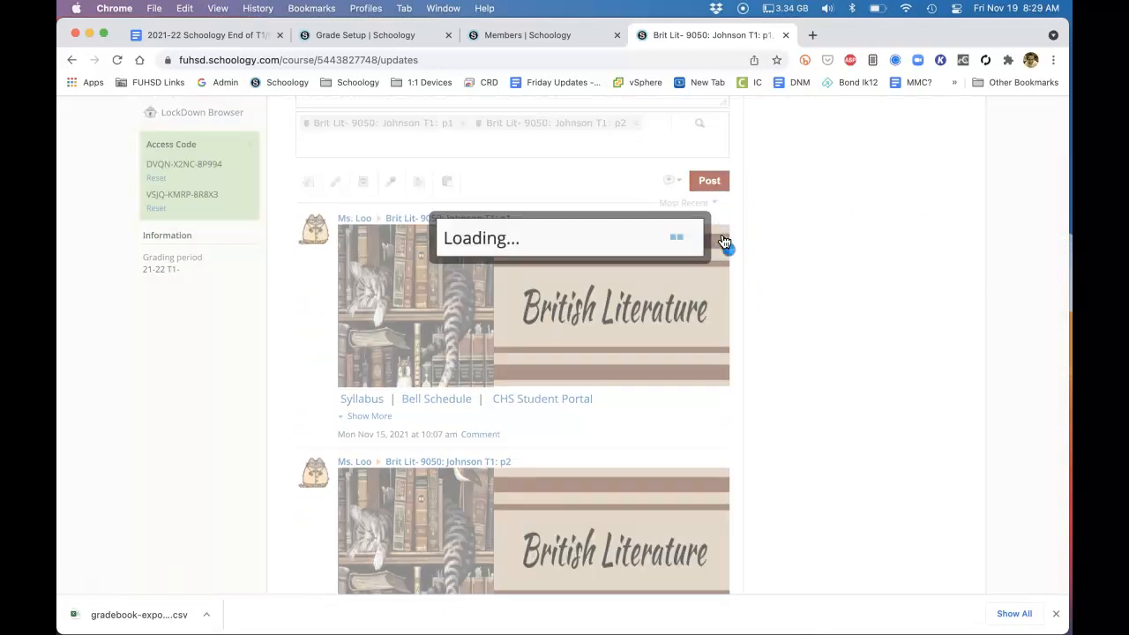
{"action": "scroll", "coordinate": [711, 271], "scroll_direction": "down", "scroll_amount": 3}
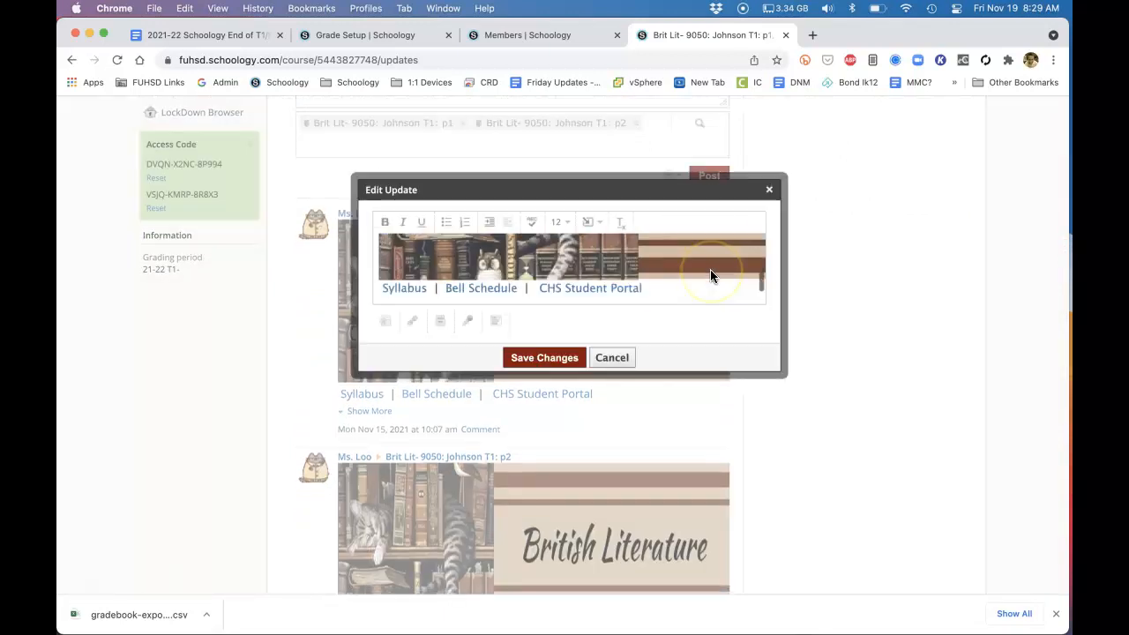
{"action": "left_click", "coordinate": [705, 300]}
{"action": "key", "text": "super+a"}
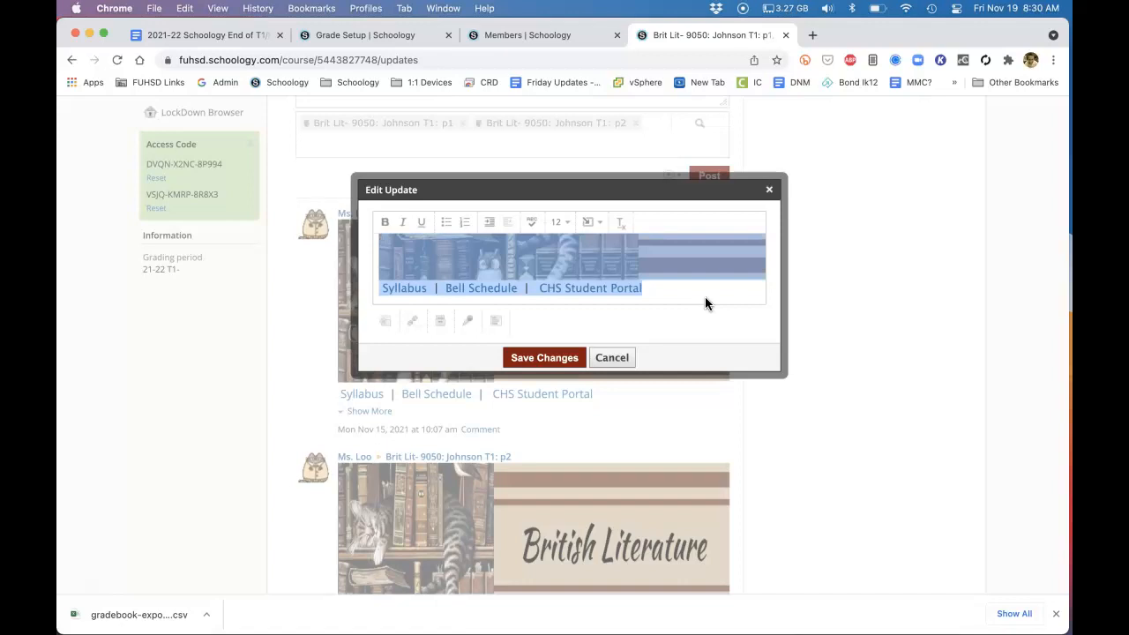
{"action": "left_click", "coordinate": [612, 357]}
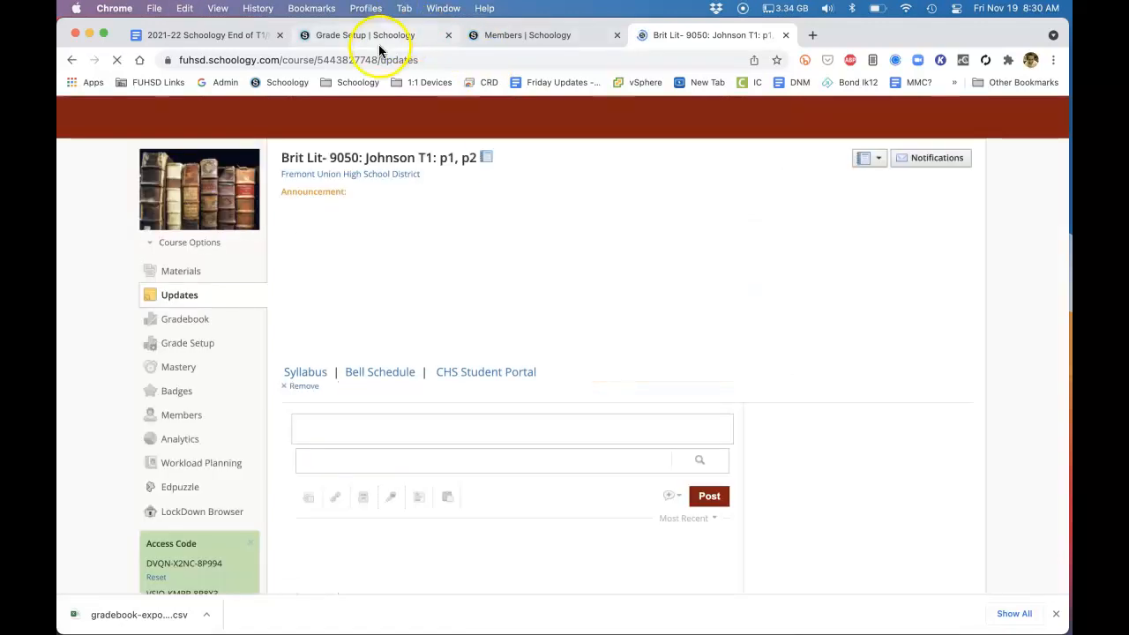
Paste the copied British Literature banner and links into a new update in the linked Brit Lit - 9050 T2 course
{"action": "left_click", "coordinate": [400, 38]}
{"action": "scroll", "coordinate": [327, 259], "scroll_direction": "up", "scroll_amount": 5}
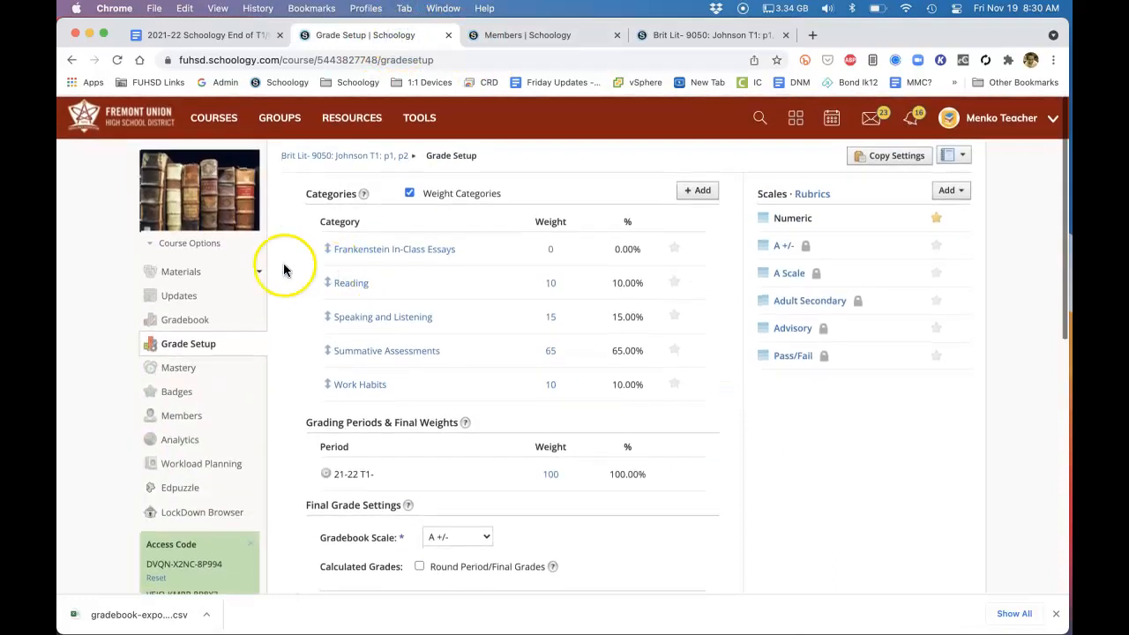
{"action": "left_click", "coordinate": [513, 34]}
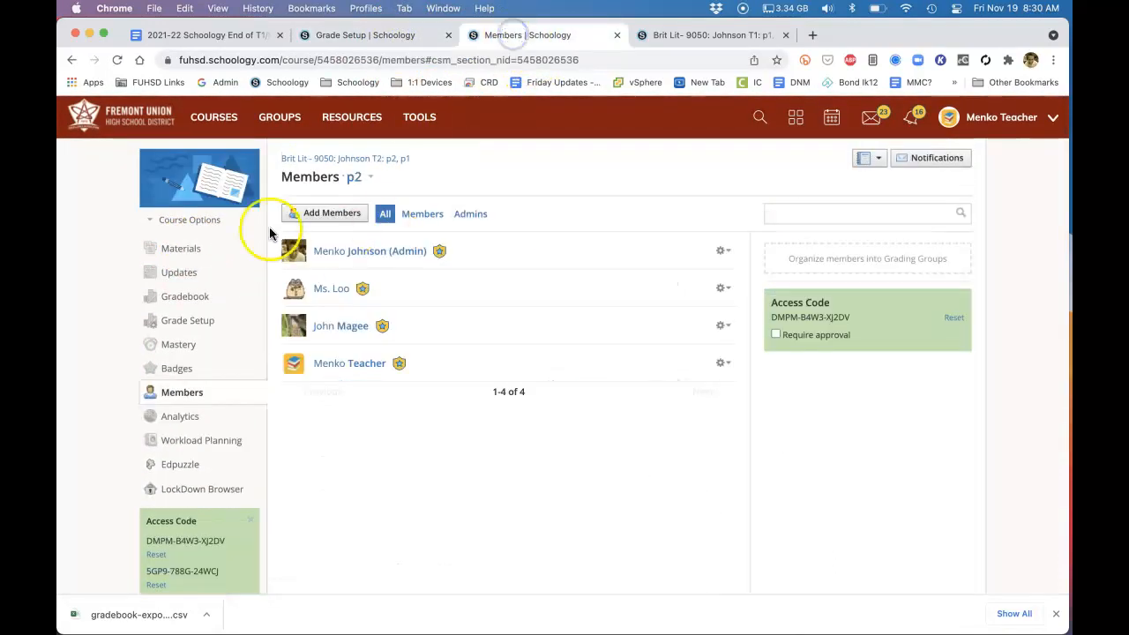
{"action": "left_click", "coordinate": [176, 275]}
{"action": "left_click", "coordinate": [343, 242]}
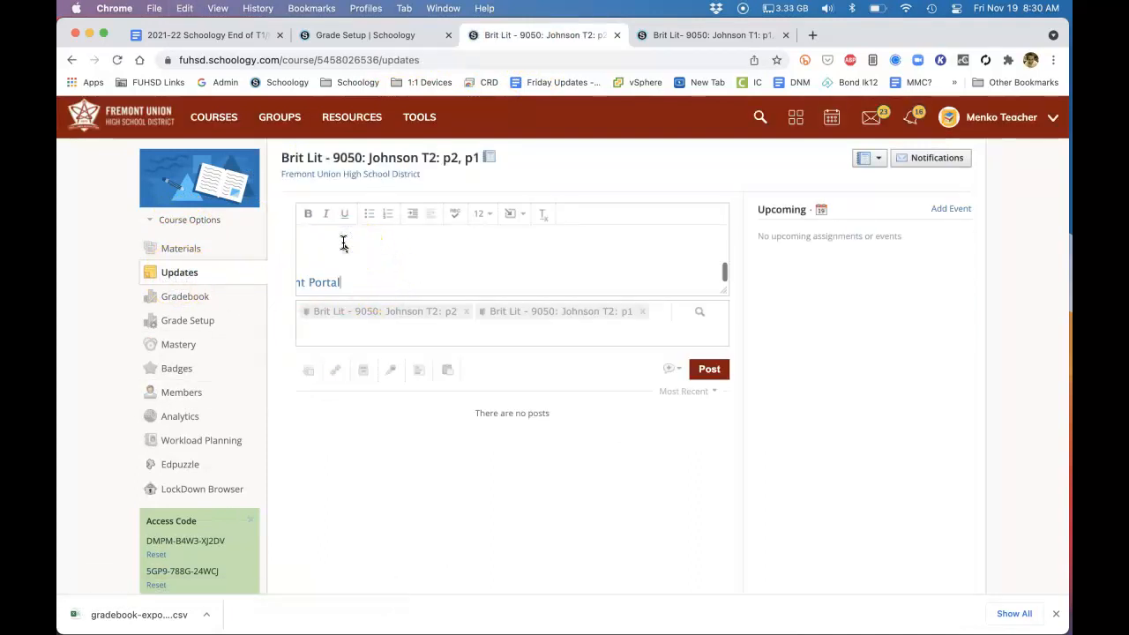
{"action": "left_click", "coordinate": [444, 260]}
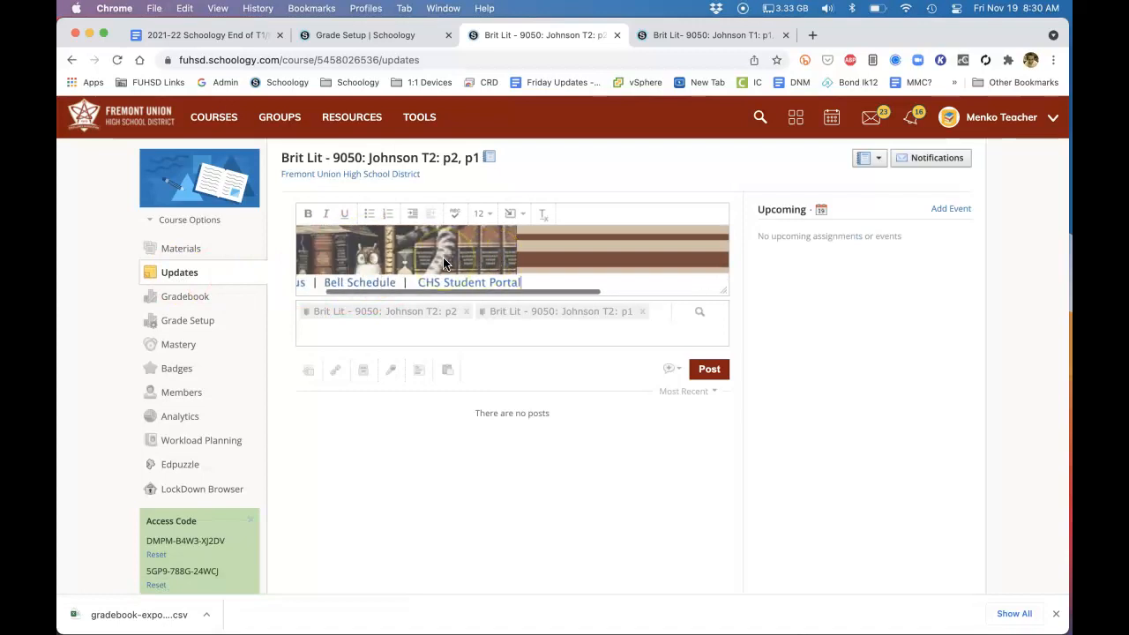
Post the new update to T2 sections p2 and p1 as a course announcement
{"action": "left_click", "coordinate": [582, 318]}
{"action": "left_click", "coordinate": [679, 369]}
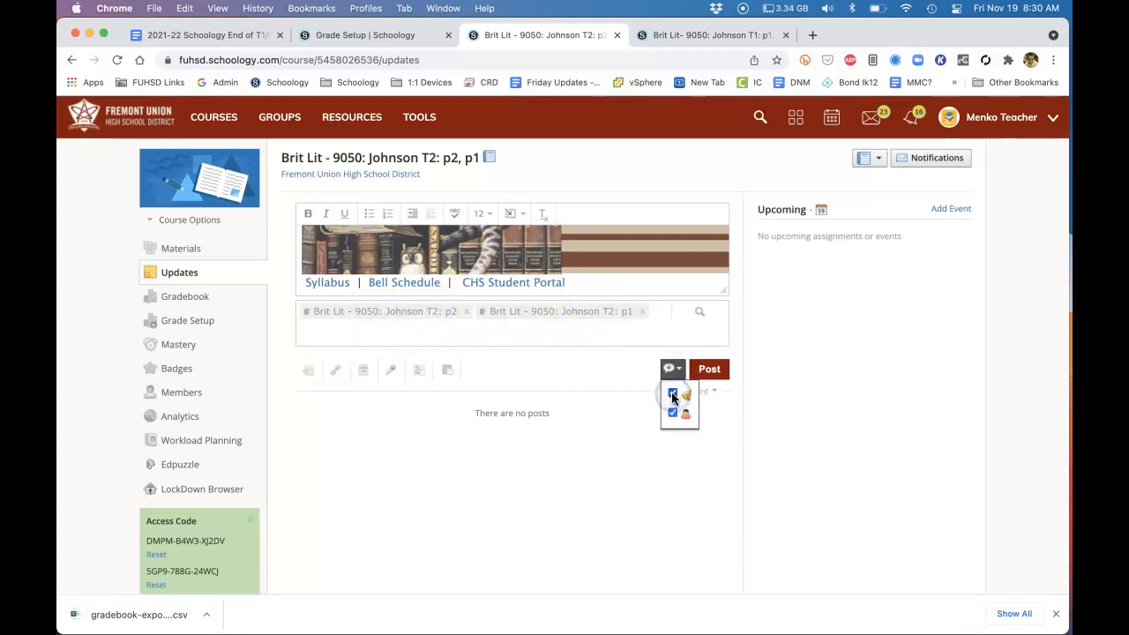
{"action": "left_click", "coordinate": [708, 372]}
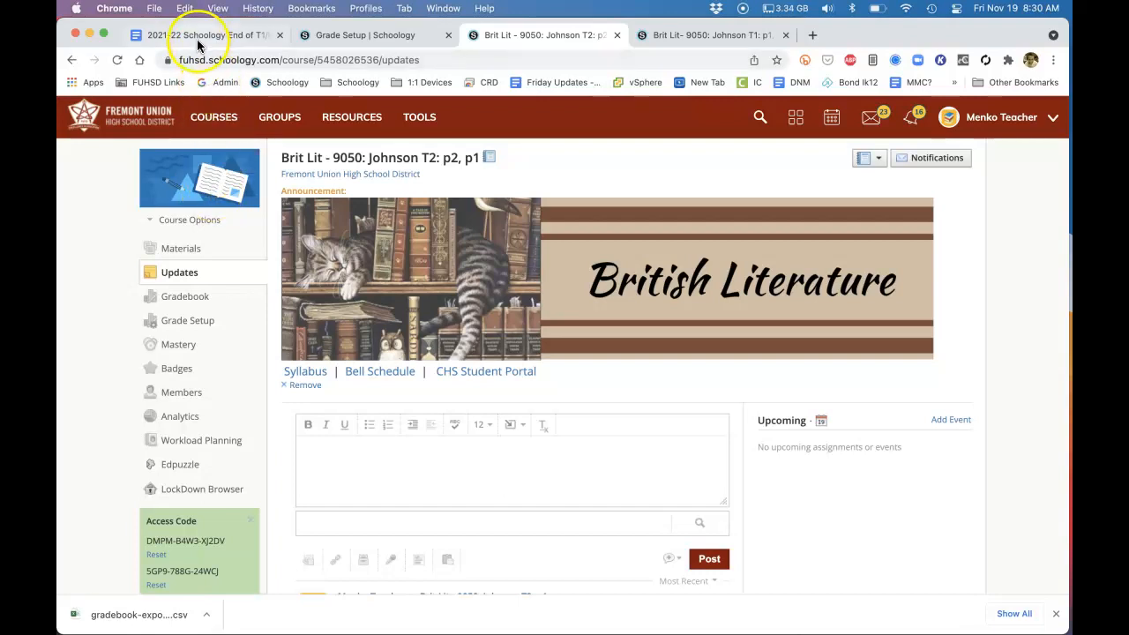
Return to the Google Docs checklist to review the dashboard and Going Further items, and open the Schoology course dashboard
{"action": "left_click", "coordinate": [196, 37]}
{"action": "left_click", "coordinate": [397, 450]}
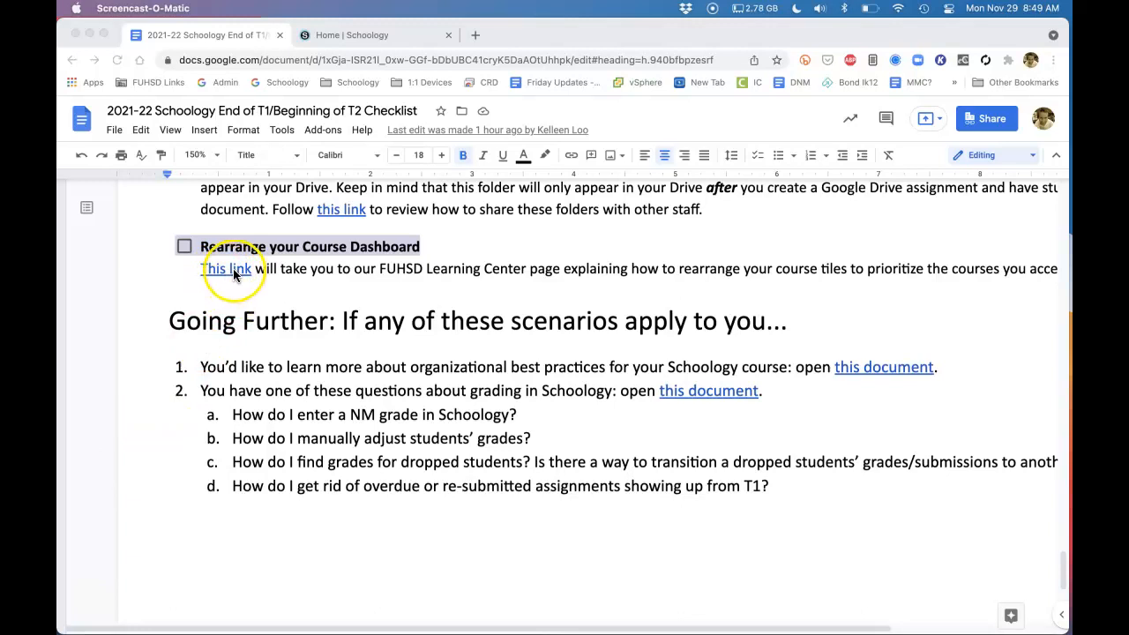
{"action": "left_click", "coordinate": [394, 37]}
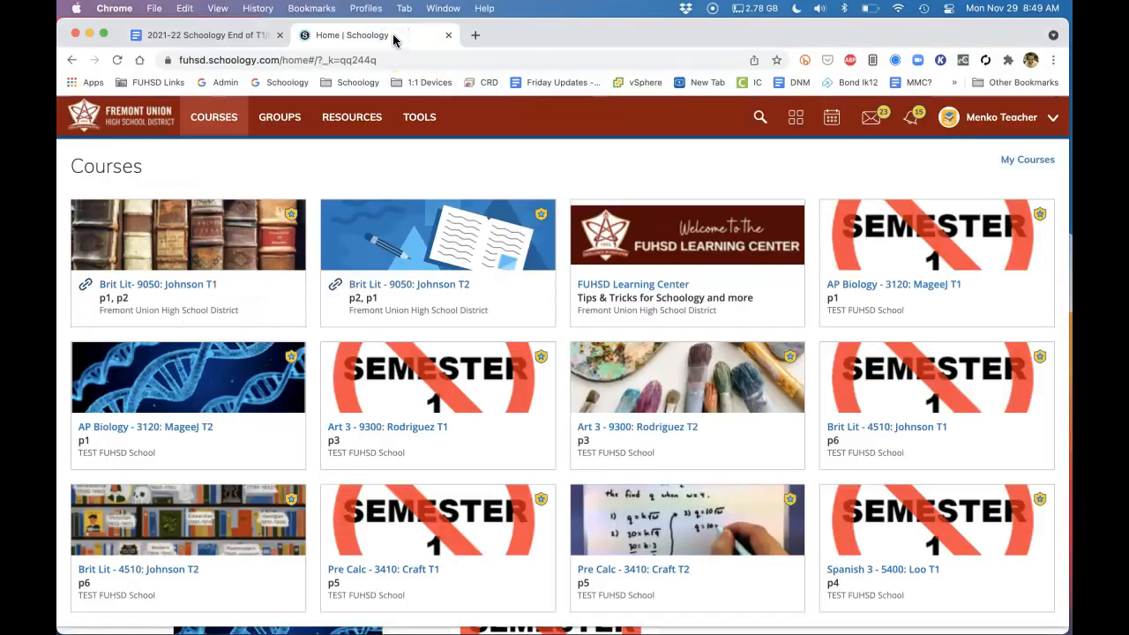
Open the Reorder Courses list from My Courses and move AP Biology - 3120 T2 up between Brit Lit - 9050 T1 and T2
{"action": "left_click", "coordinate": [215, 117]}
{"action": "left_click", "coordinate": [218, 117]}
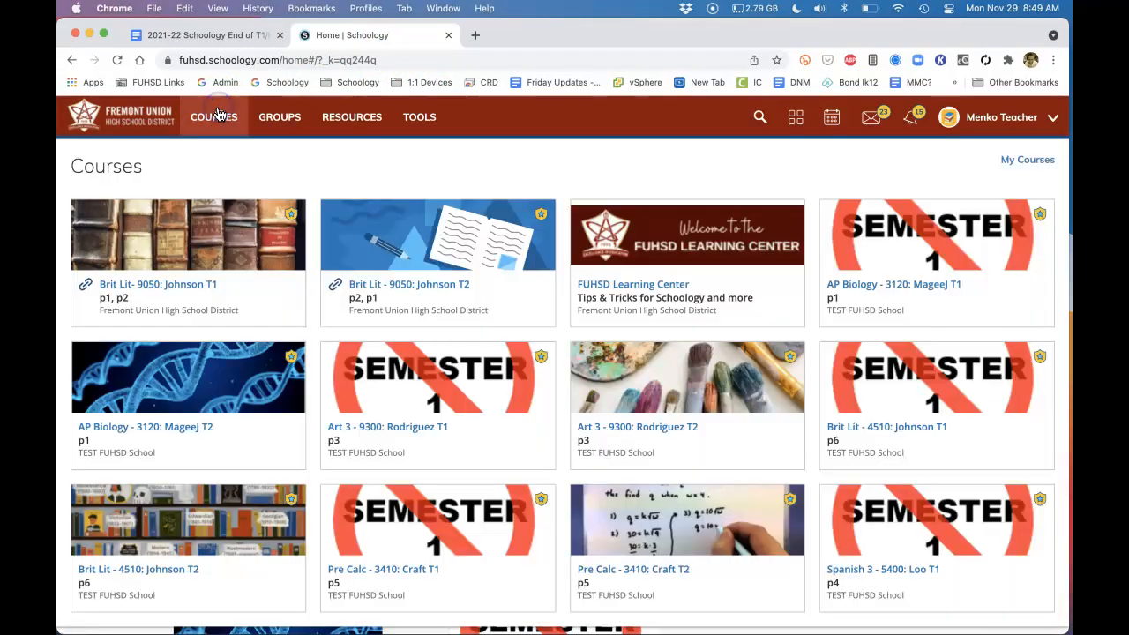
{"action": "left_click", "coordinate": [1021, 162]}
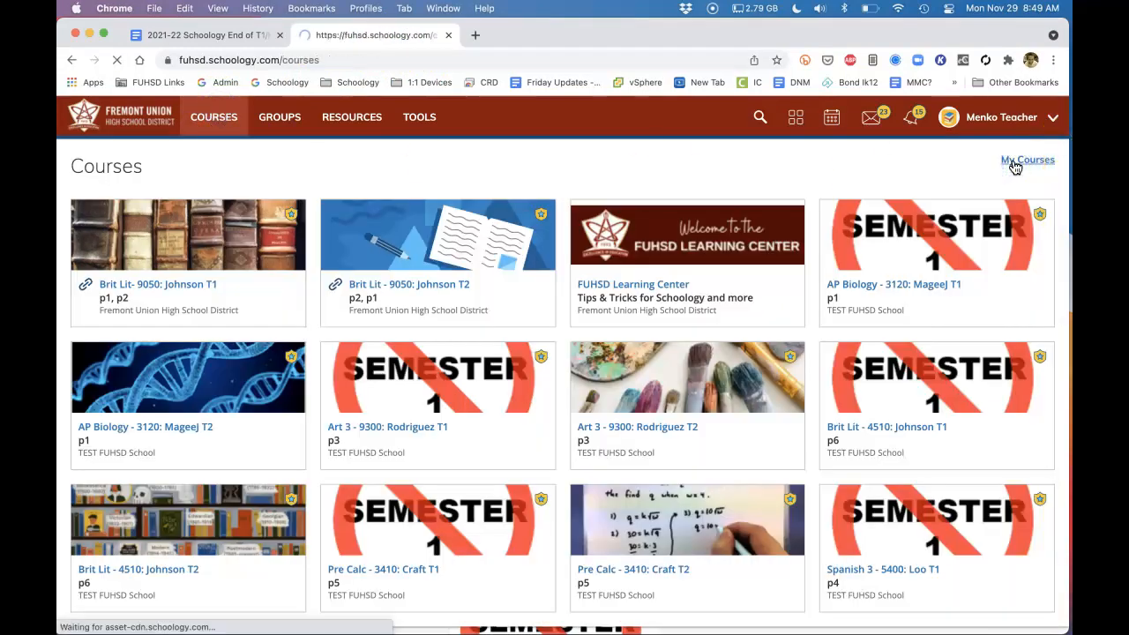
{"action": "left_click", "coordinate": [796, 311]}
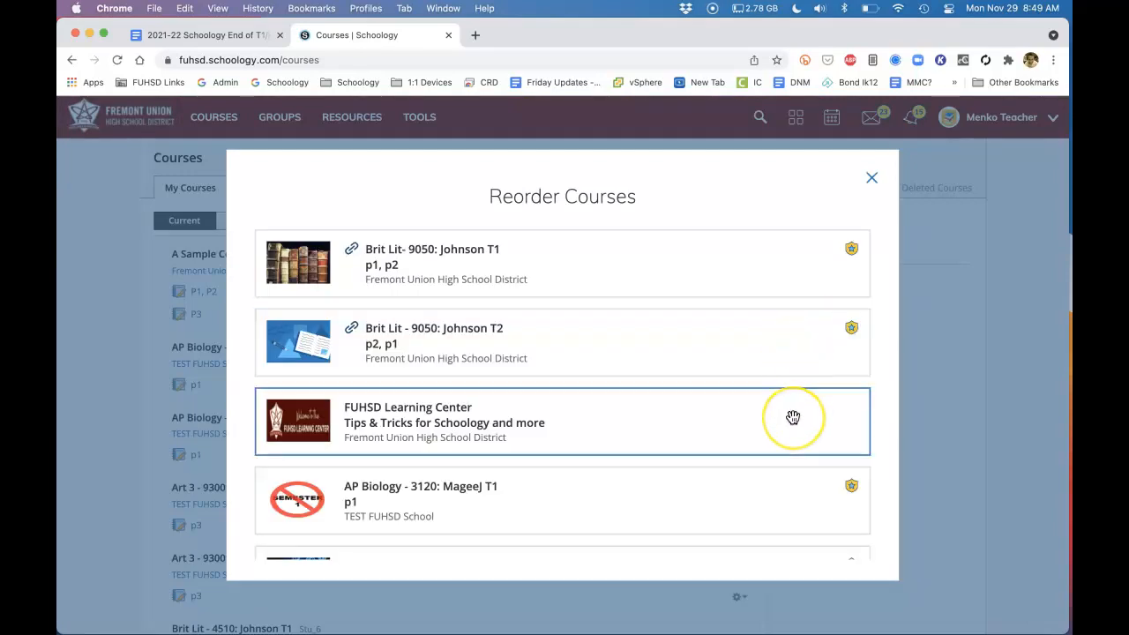
{"action": "scroll", "coordinate": [792, 417], "scroll_direction": "down", "scroll_amount": 3}
{"action": "scroll", "coordinate": [792, 388], "scroll_direction": "up", "scroll_amount": 3}
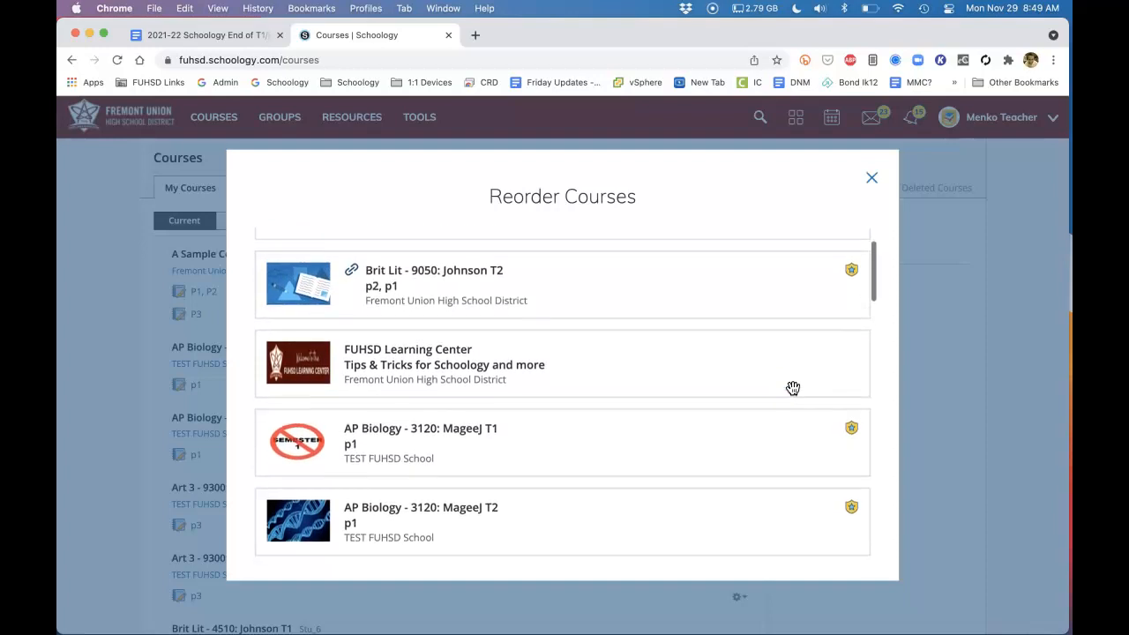
{"action": "left_click_drag", "start_coordinate": [688, 502], "coordinate": [645, 340]}
Move Art 3 - 9300 T2 up directly below AP Biology - 3120 T2 and close the course reordering list
{"action": "scroll", "coordinate": [645, 342], "scroll_direction": "down", "scroll_amount": 5}
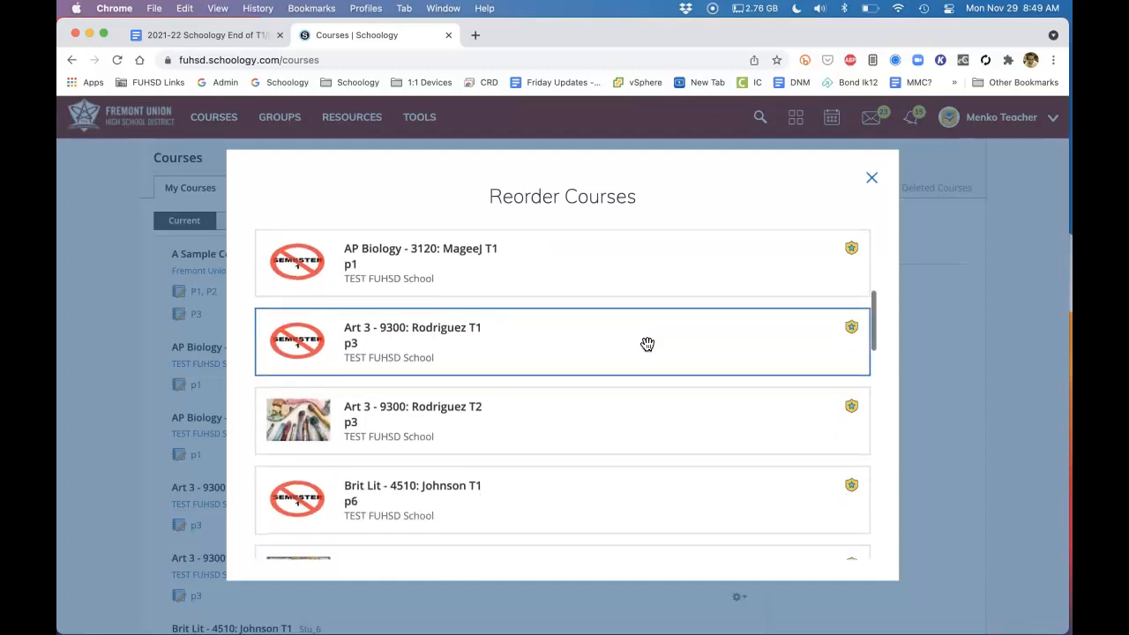
{"action": "mouse_move", "coordinate": [591, 422]}
{"action": "left_mouse_down"}
{"action": "mouse_move", "coordinate": [595, 264]}
{"action": "mouse_move", "coordinate": [594, 411]}
{"action": "mouse_move", "coordinate": [594, 401]}
{"action": "left_mouse_up"}
{"action": "scroll", "coordinate": [593, 401], "scroll_direction": "down", "scroll_amount": 5}
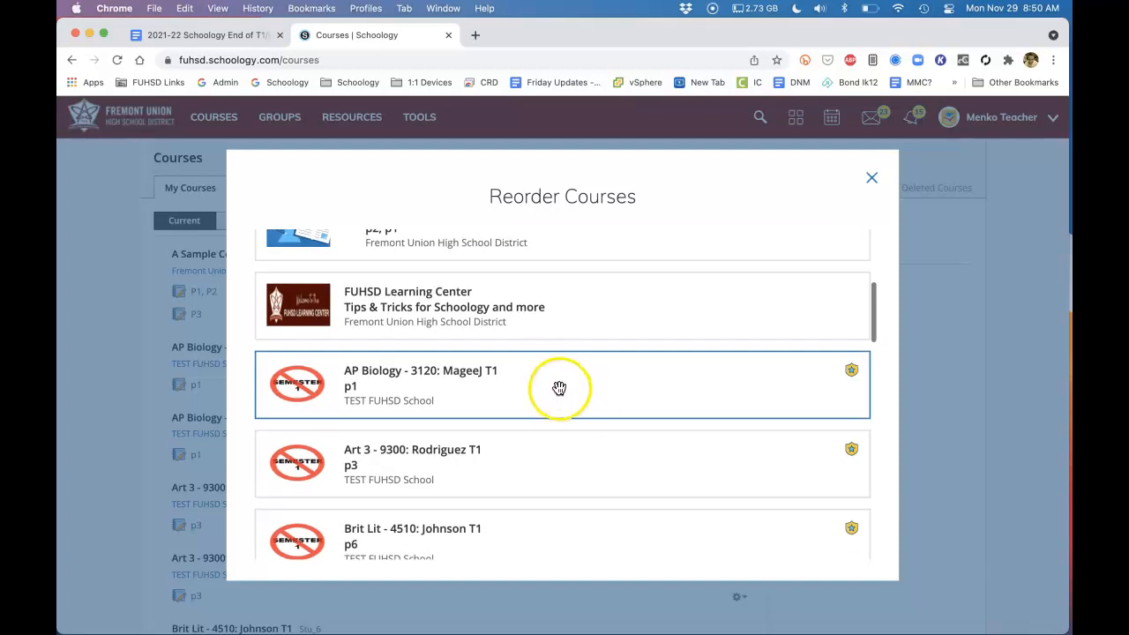
{"action": "scroll", "coordinate": [575, 496], "scroll_direction": "down", "scroll_amount": 3}
{"action": "scroll", "coordinate": [577, 494], "scroll_direction": "up", "scroll_amount": 6}
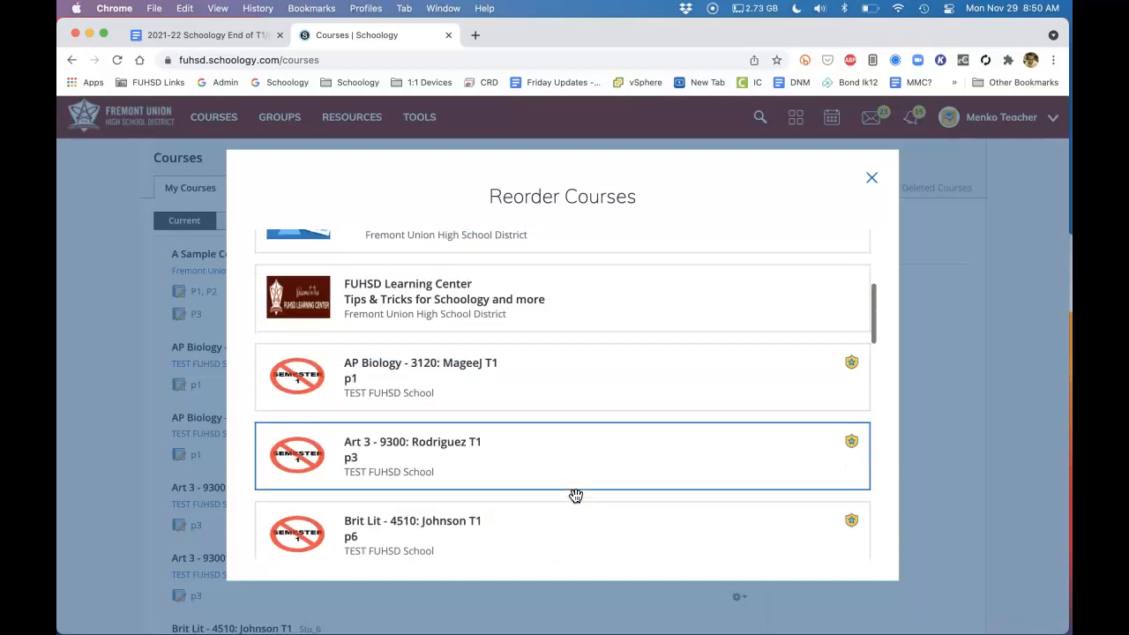
{"action": "left_click", "coordinate": [870, 175]}
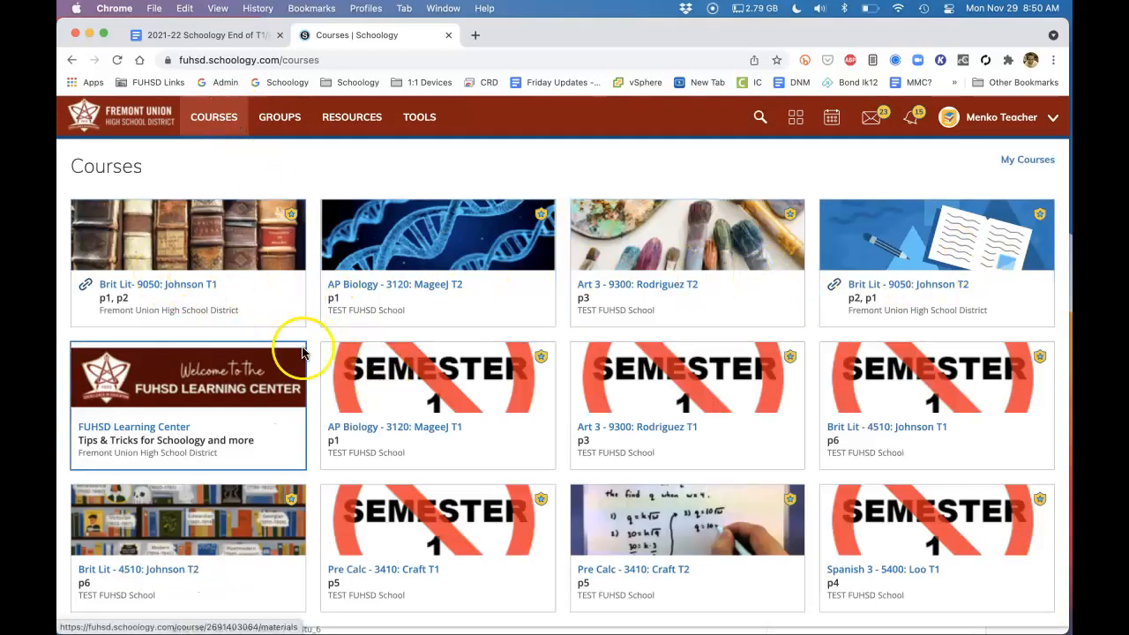
Review Task 2 in the Google Docs checklist and follow its link to the Change your T1 Course Images instructions
{"action": "scroll", "coordinate": [540, 428], "scroll_direction": "down", "scroll_amount": 3}
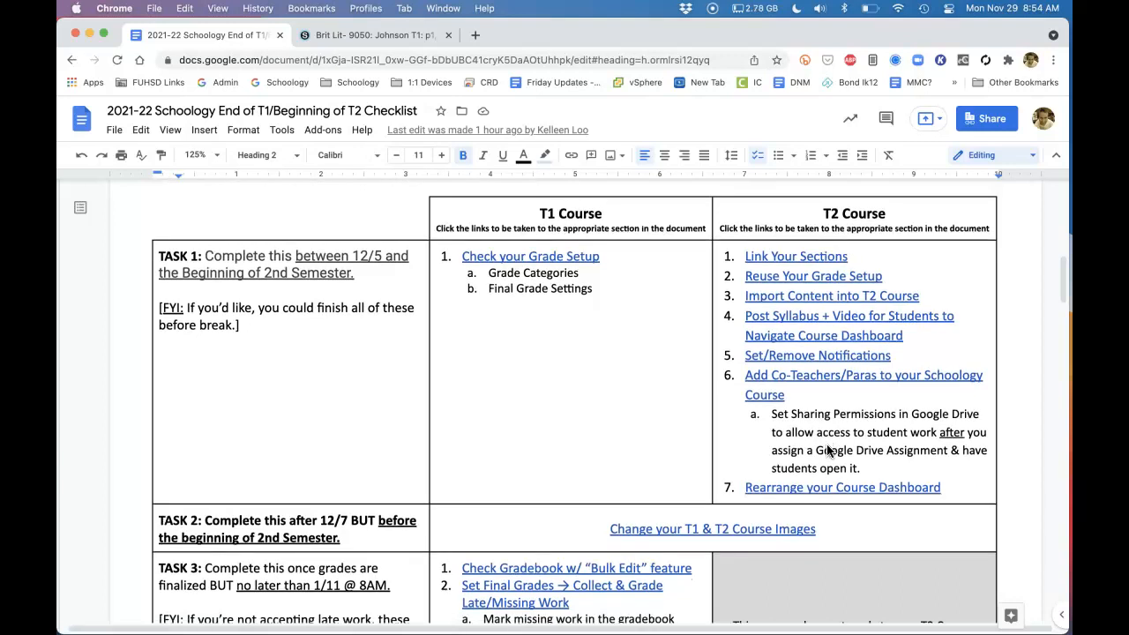
{"action": "scroll", "coordinate": [827, 451], "scroll_direction": "down", "scroll_amount": 5}
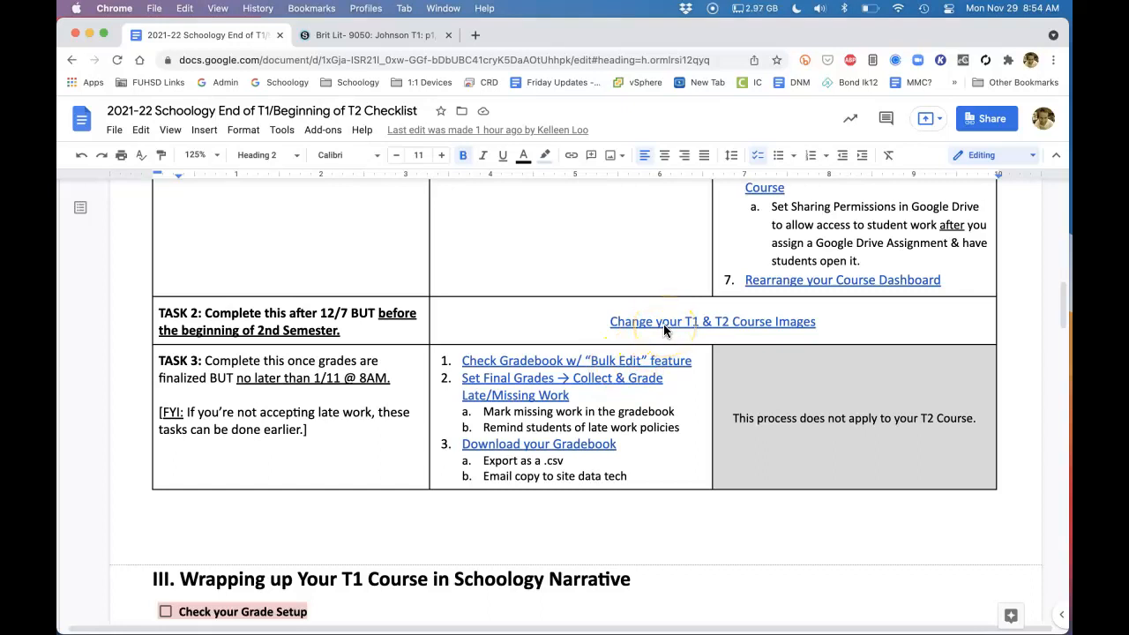
{"action": "mouse_move", "coordinate": [663, 324]}
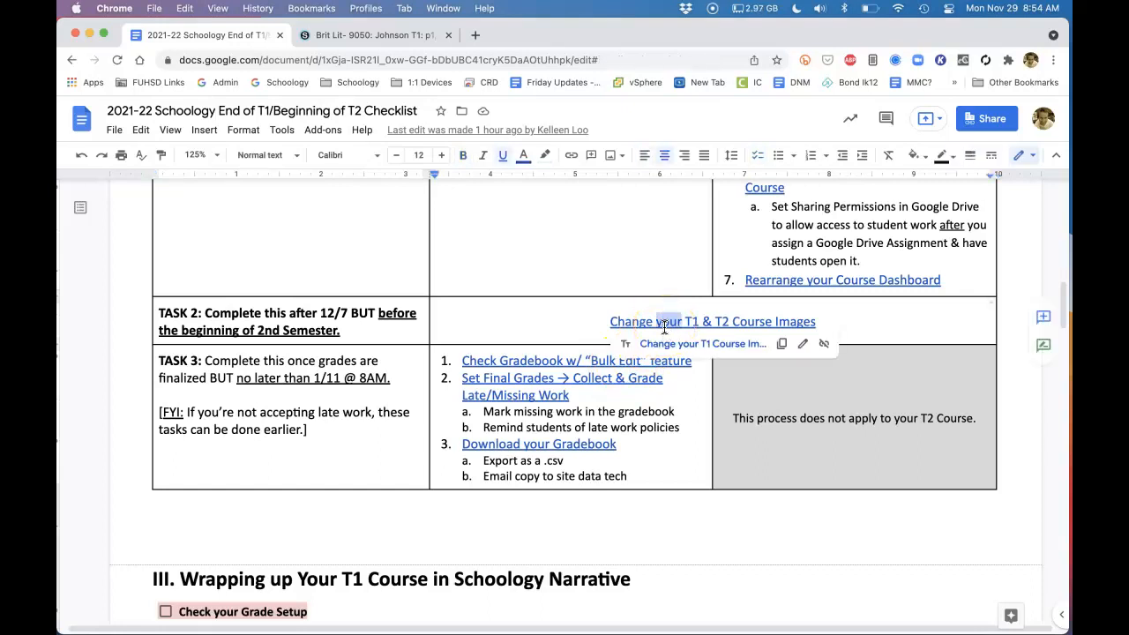
{"action": "left_click", "coordinate": [663, 345]}
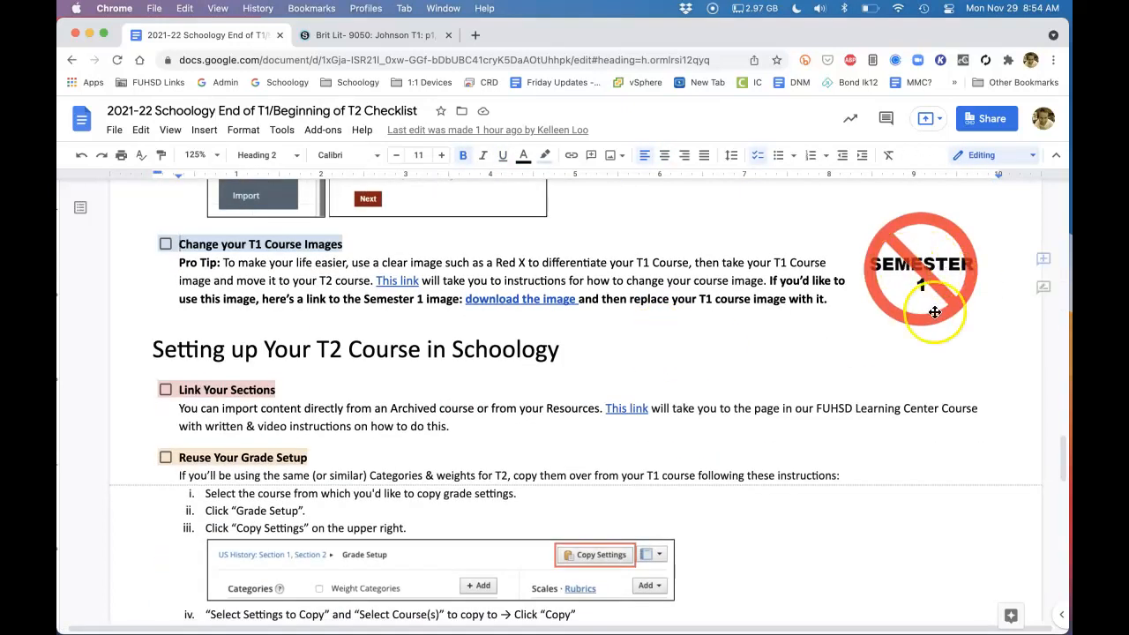
View the course images on the Schoology course dashboard and return to the checklist's image instructions
{"action": "left_click", "coordinate": [396, 37]}
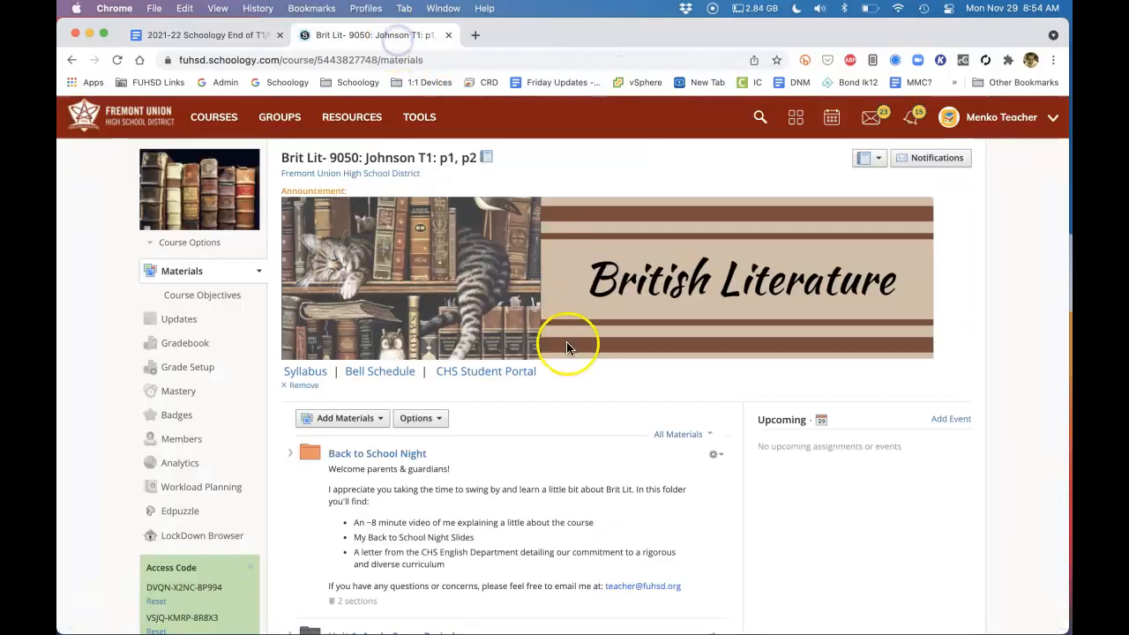
{"action": "left_click", "coordinate": [214, 122]}
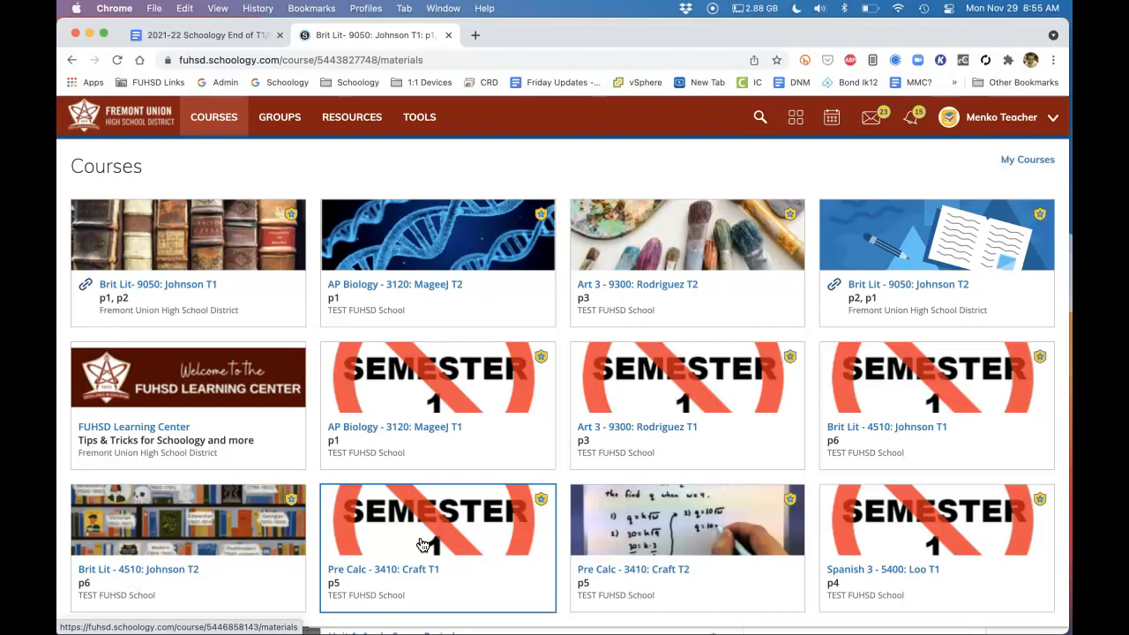
{"action": "left_click", "coordinate": [232, 32]}
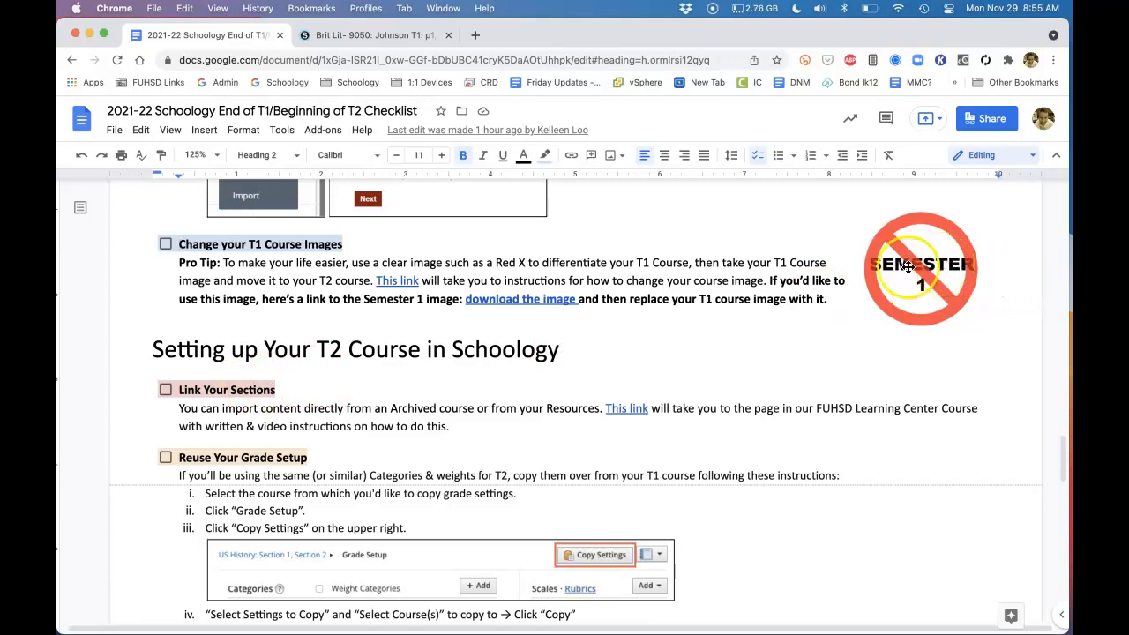
Open the AP Biology - 3120 T1 course in Schoology and open its course picture for editing
{"action": "left_click", "coordinate": [366, 34]}
{"action": "left_click", "coordinate": [440, 412]}
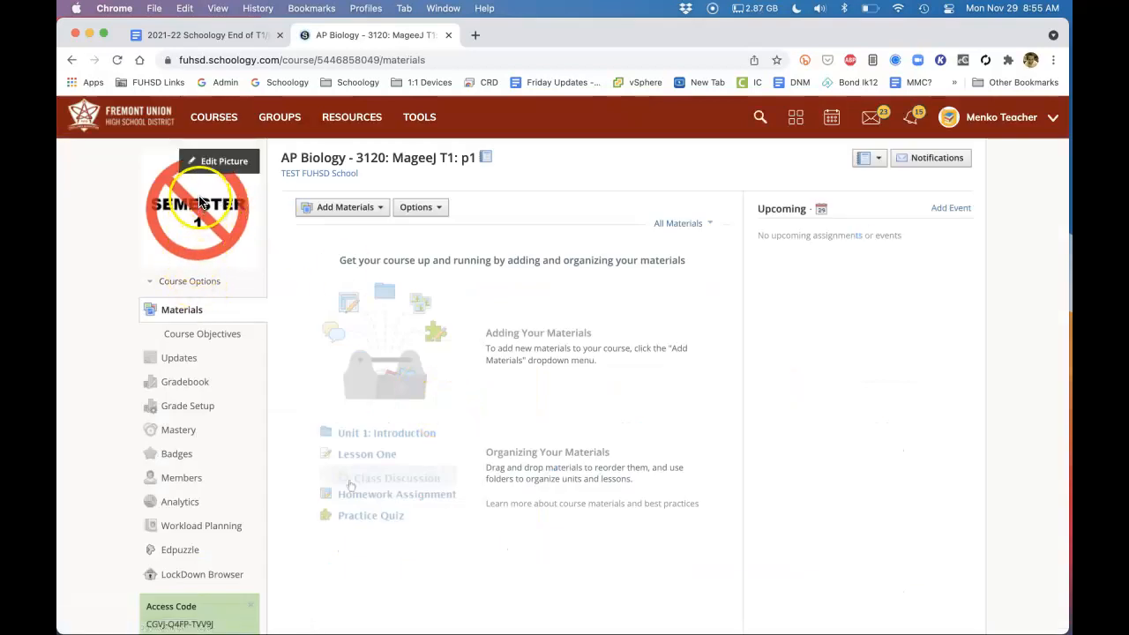
{"action": "left_click", "coordinate": [214, 161]}
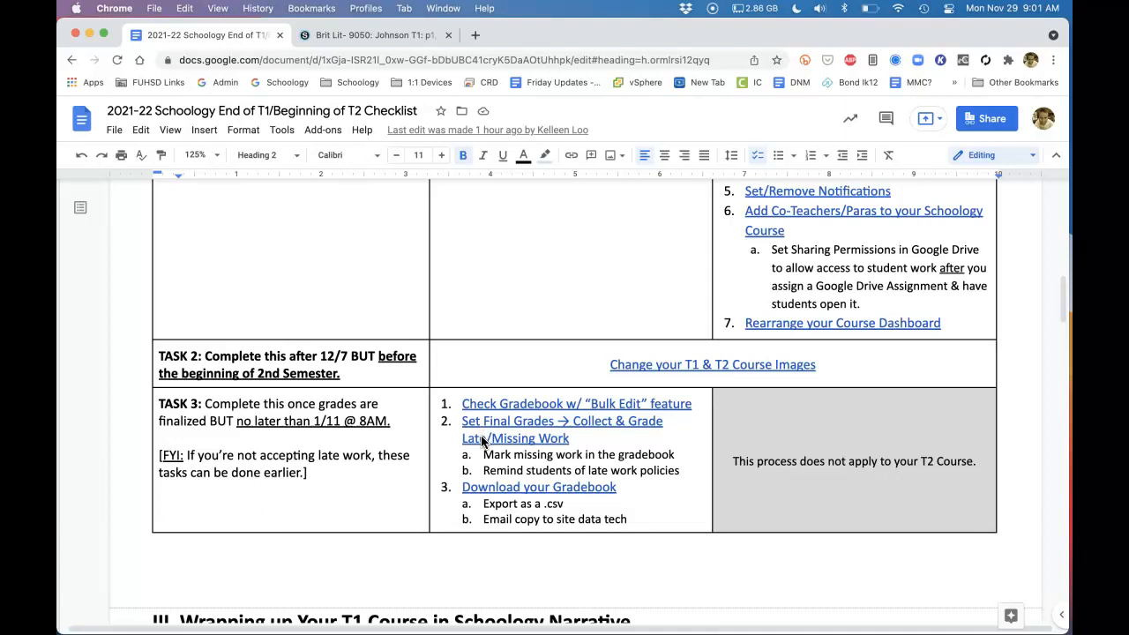
Review the checklist's Task 3 and T1 wrap-up section, and open the Grade Setup of the Brit Lit - 9050 T1 course
{"action": "scroll", "coordinate": [481, 441], "scroll_direction": "down", "scroll_amount": 5}
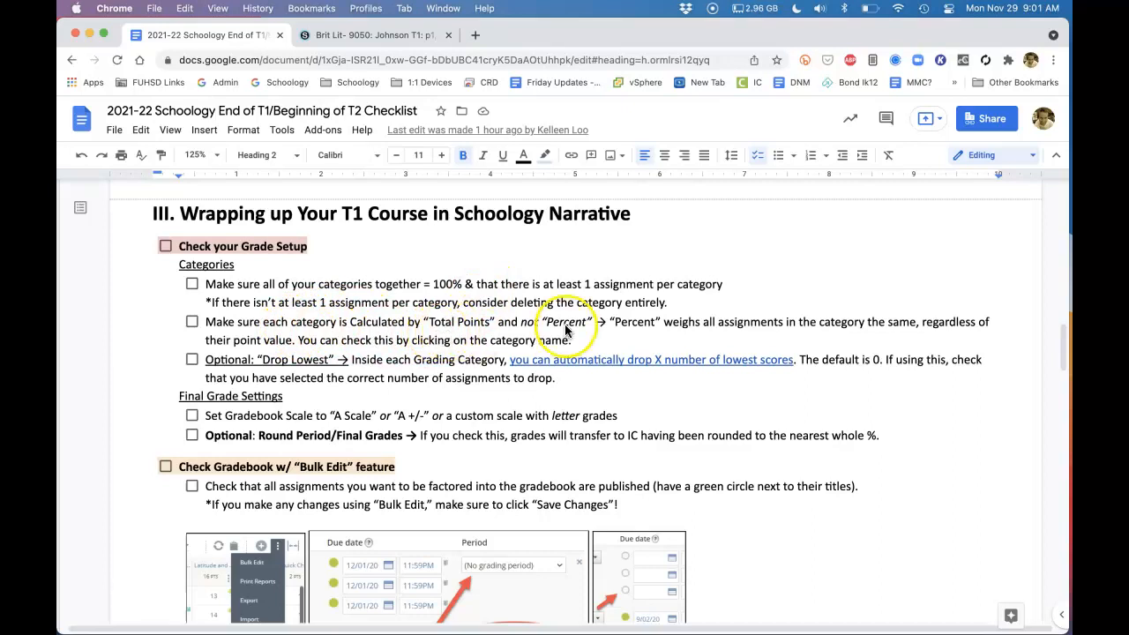
{"action": "left_click", "coordinate": [375, 35]}
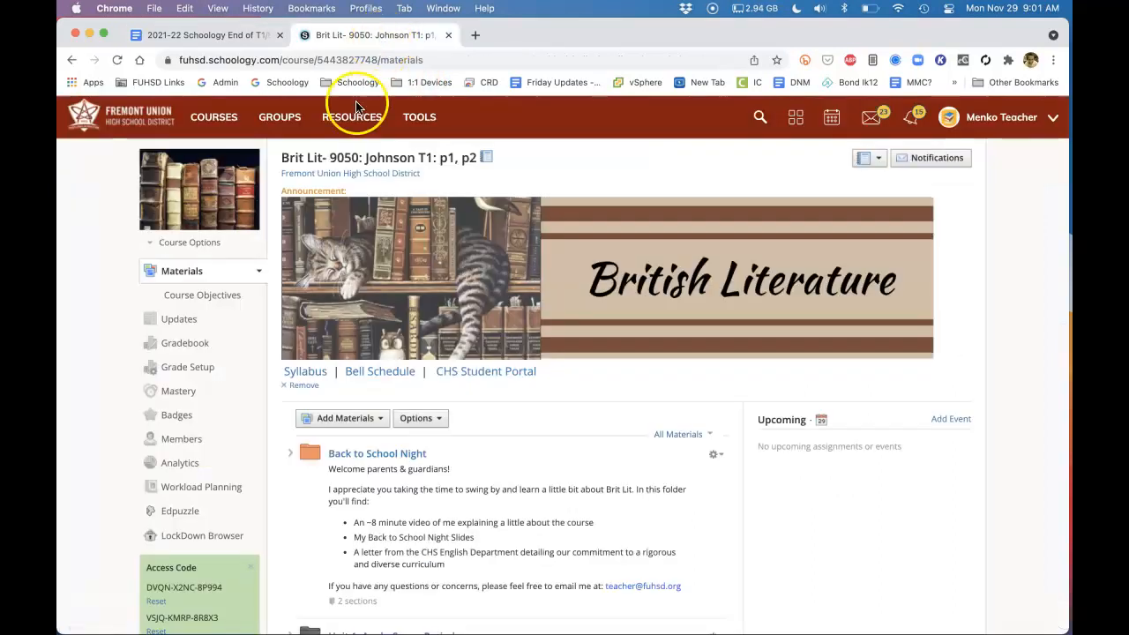
{"action": "left_click", "coordinate": [180, 366]}
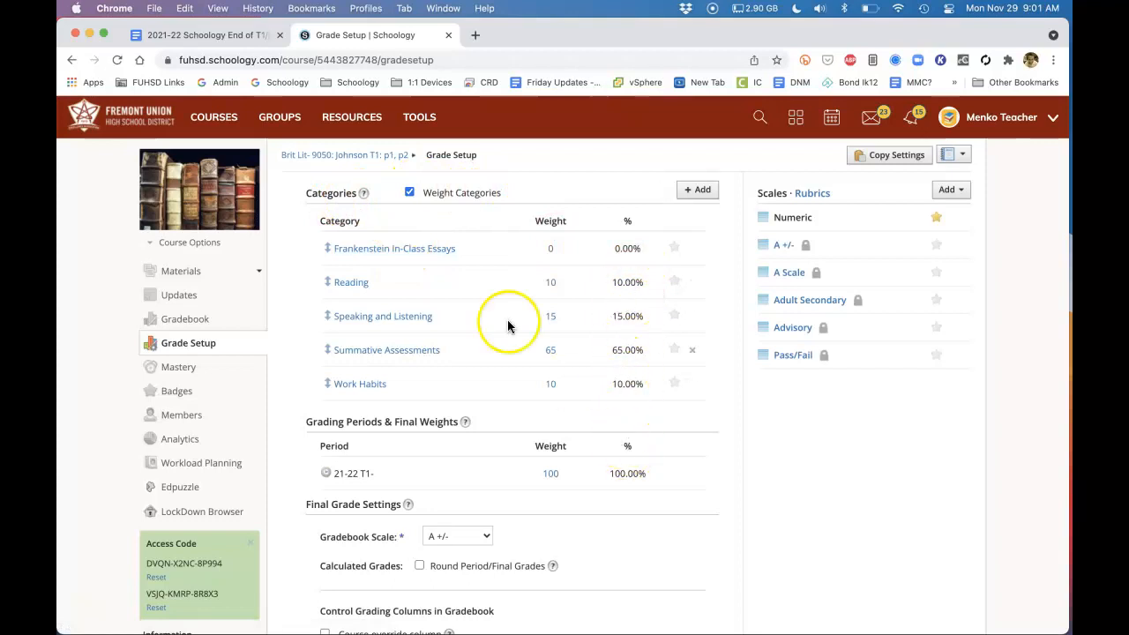
Inspect the Calculated by and Drop lowest options of the Frankenstein In-Class Essays category, and close it without saving
{"action": "left_click", "coordinate": [385, 248]}
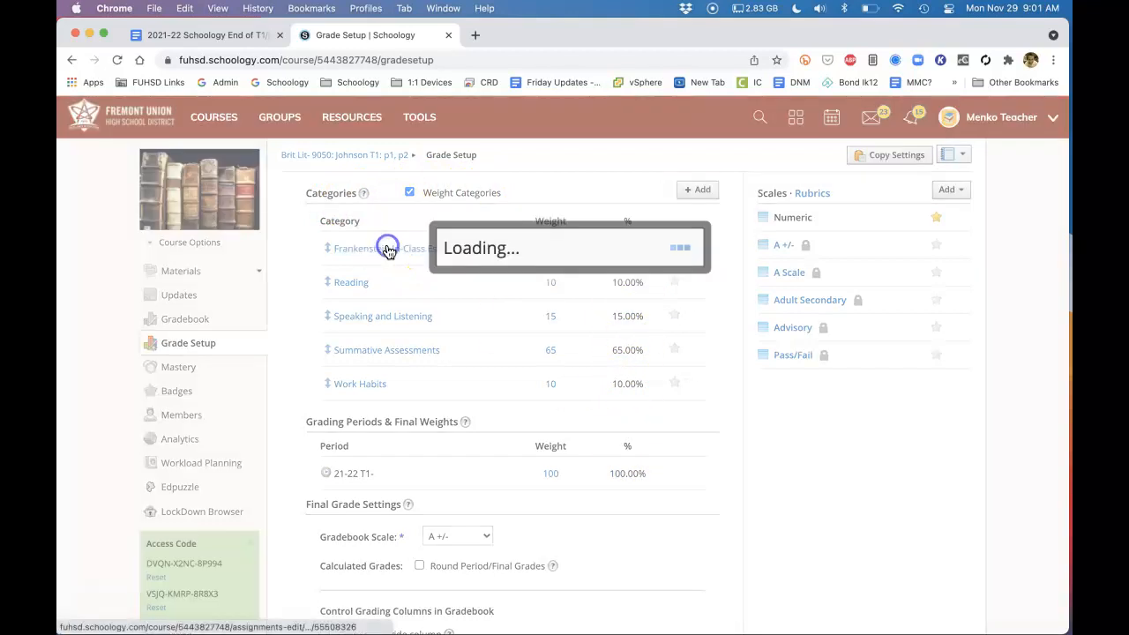
{"action": "left_click", "coordinate": [556, 261]}
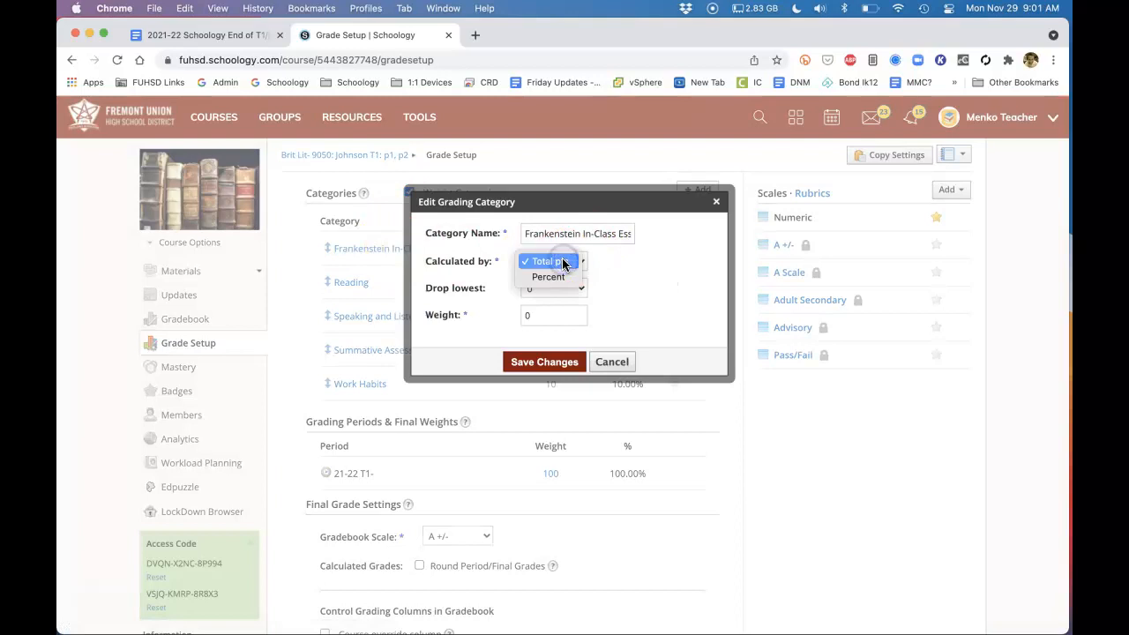
{"action": "left_click", "coordinate": [562, 262]}
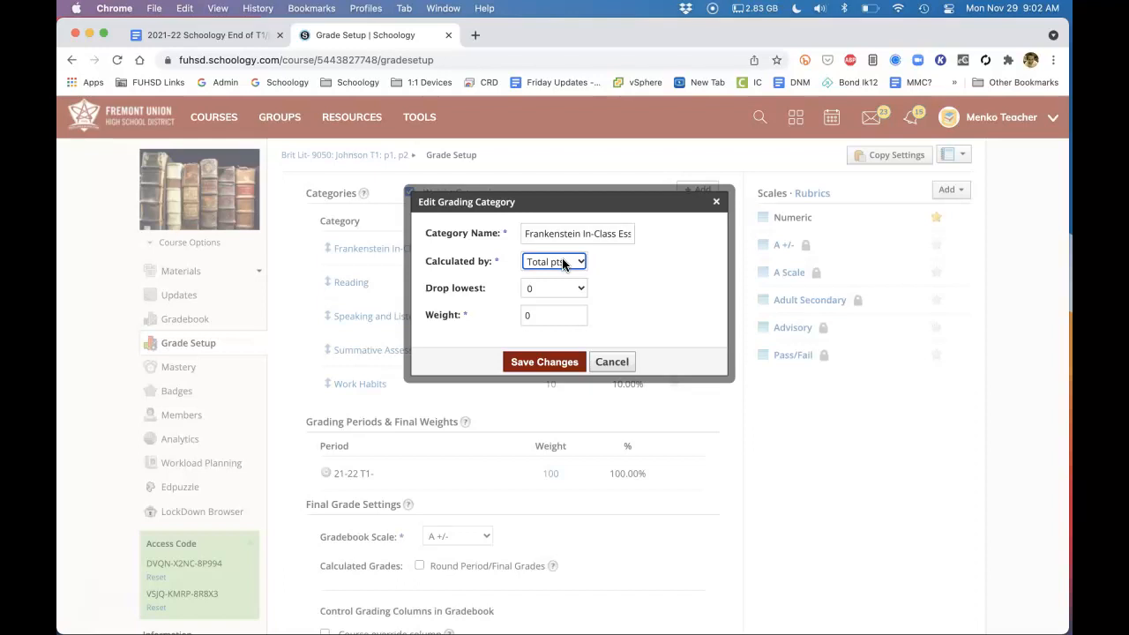
{"action": "left_click", "coordinate": [613, 362]}
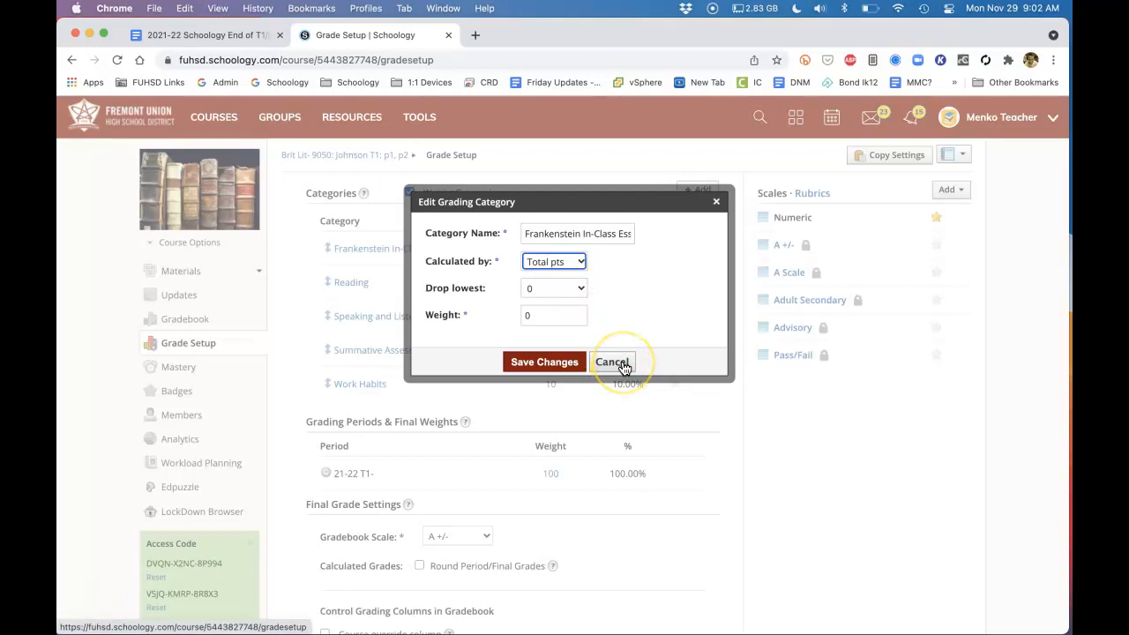
{"action": "left_click", "coordinate": [573, 288]}
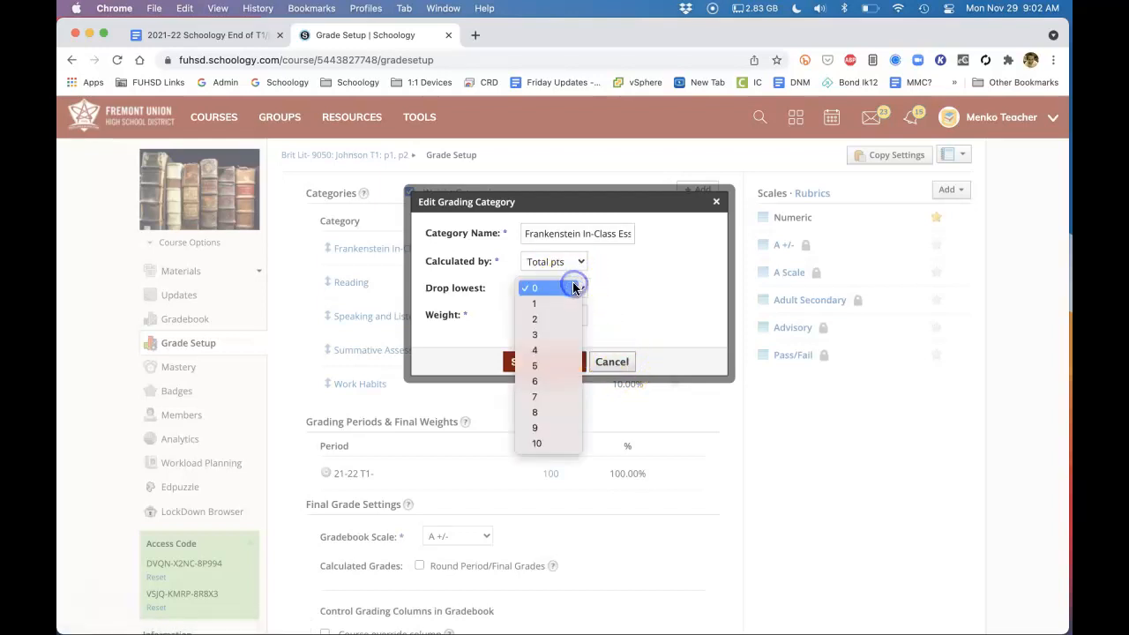
{"action": "left_click", "coordinate": [573, 288]}
{"action": "left_click", "coordinate": [617, 363]}
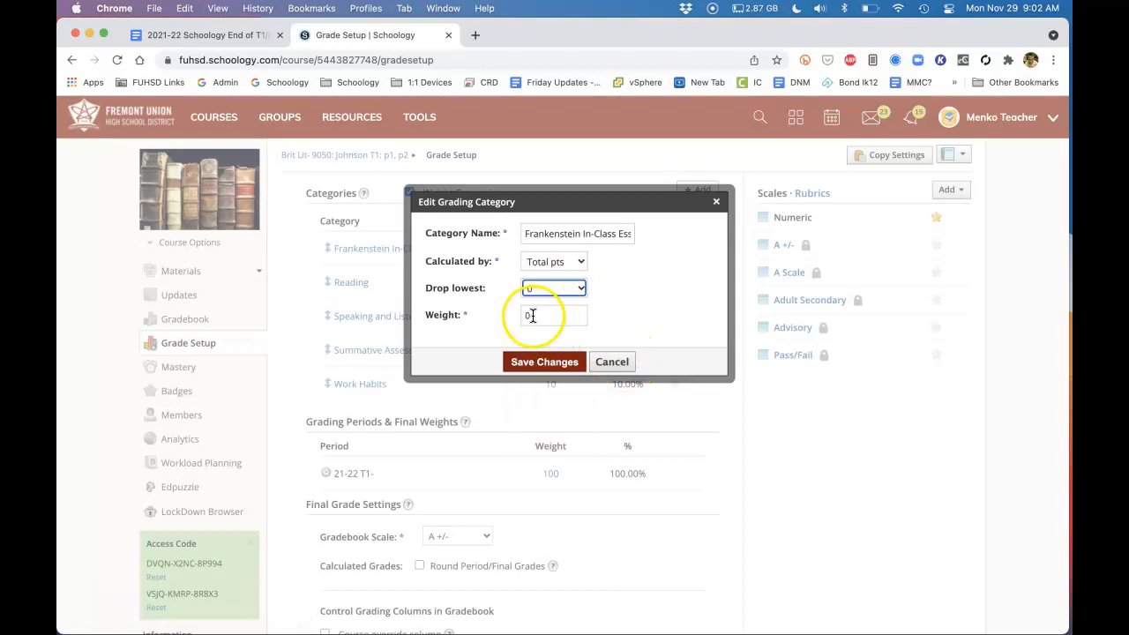
{"action": "left_click", "coordinate": [610, 362]}
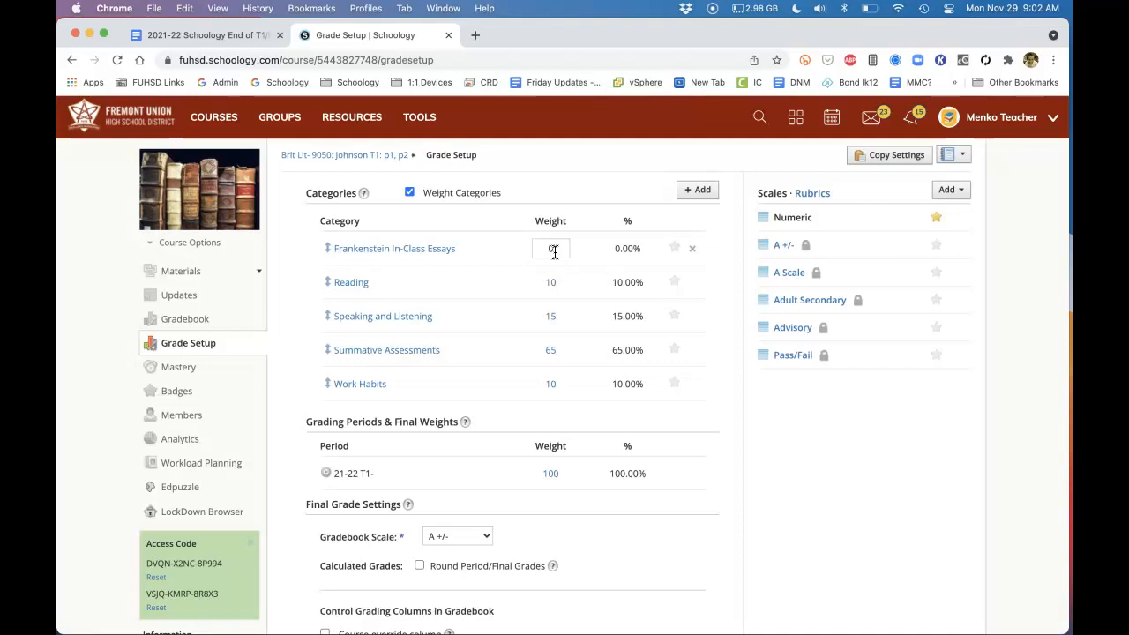
Check the Gradebook Scale choices under Final Grade Settings, keeping the A +/- scale
{"action": "scroll", "coordinate": [553, 252], "scroll_direction": "down", "scroll_amount": 4}
{"action": "left_click", "coordinate": [467, 377]}
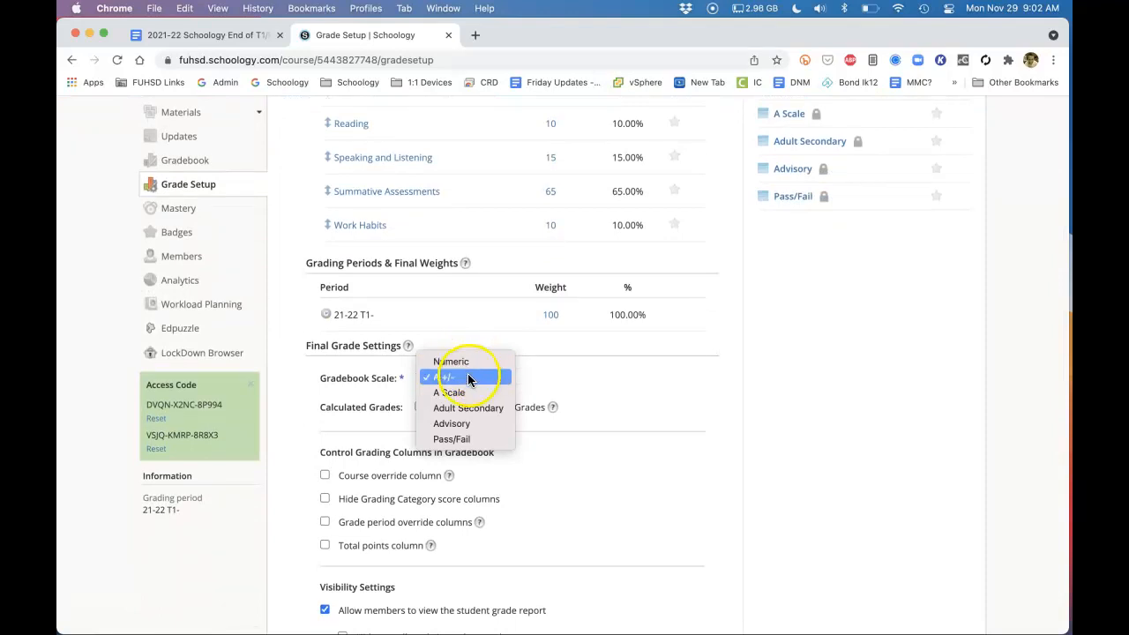
{"action": "left_click", "coordinate": [575, 388]}
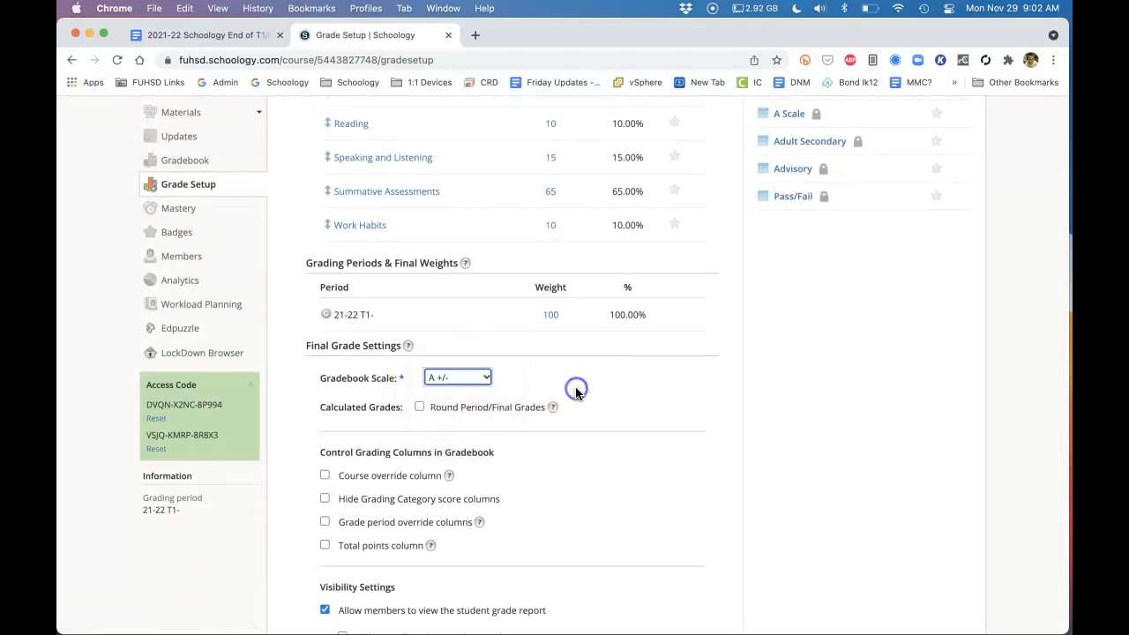
Open the Brit Lit - 9050 T1 gradebook and bring up its assignments in Bulk Edit
{"action": "scroll", "coordinate": [575, 386], "scroll_direction": "up", "scroll_amount": 3}
{"action": "left_click", "coordinate": [182, 269]}
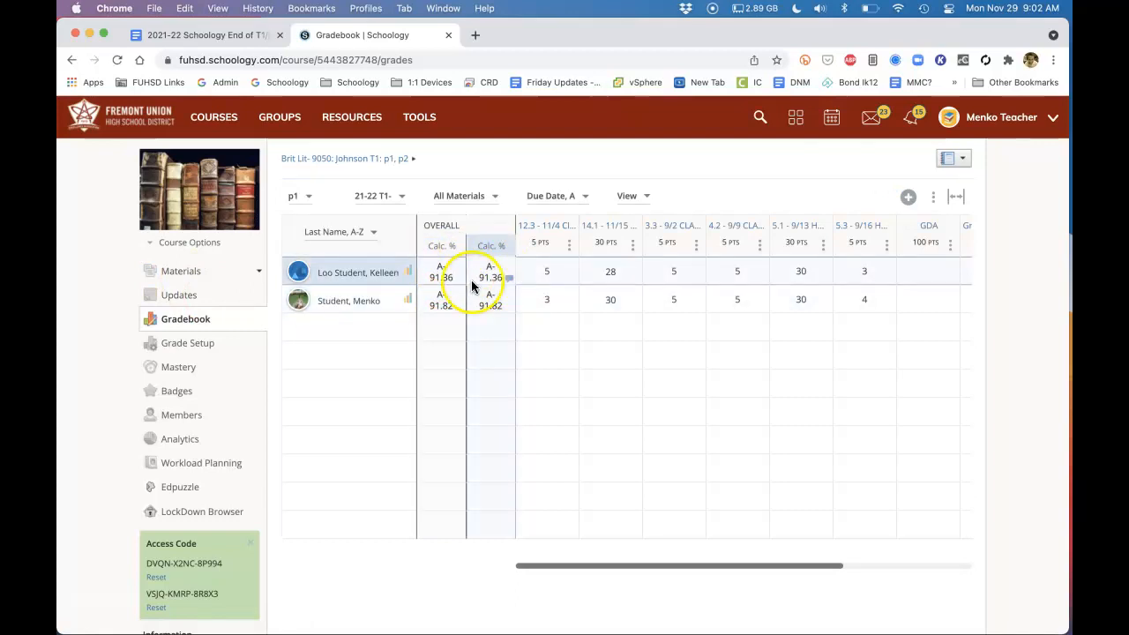
{"action": "left_click", "coordinate": [933, 197]}
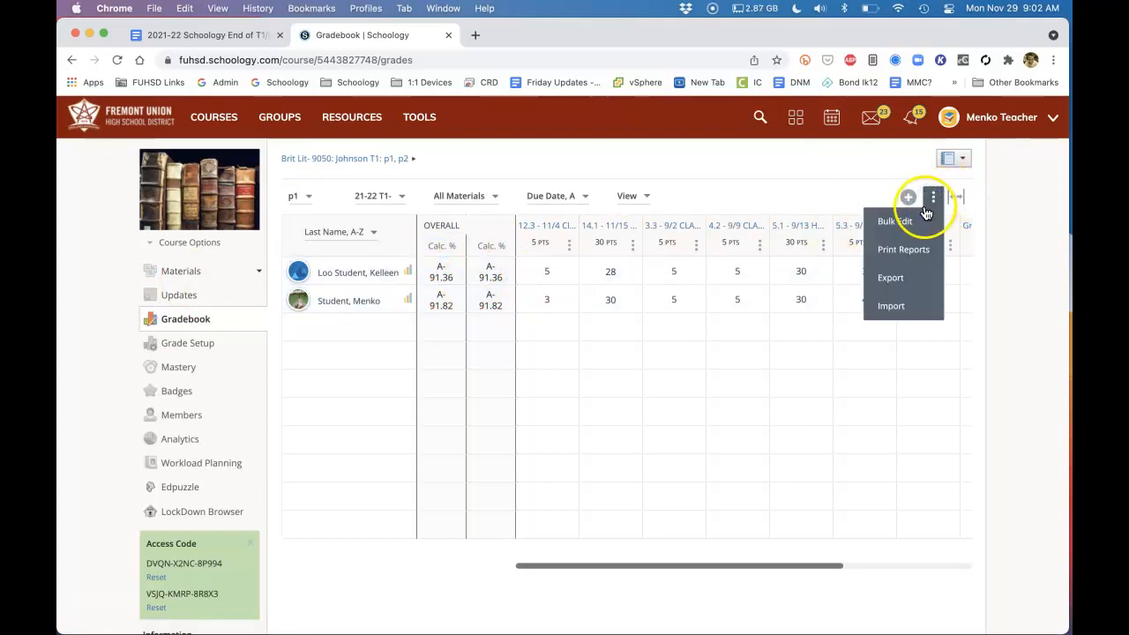
{"action": "left_click", "coordinate": [914, 229]}
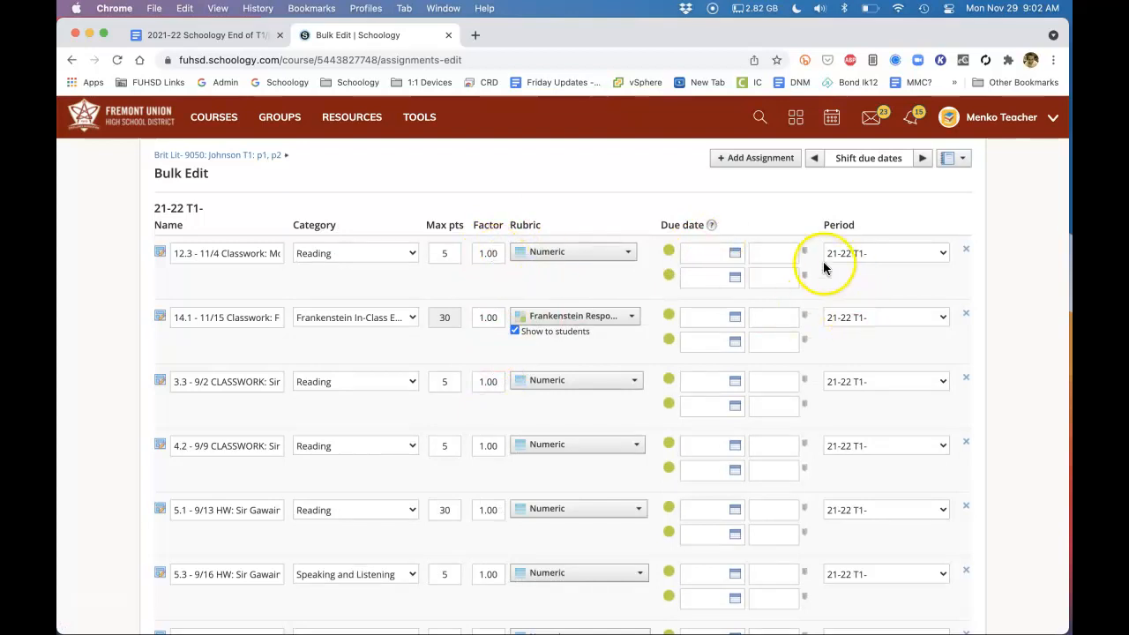
Inspect the grading period options and the max points of the 12.3 - 11/4 Classwork assignment, keeping the 21-22 T1- period
{"action": "left_click", "coordinate": [872, 251]}
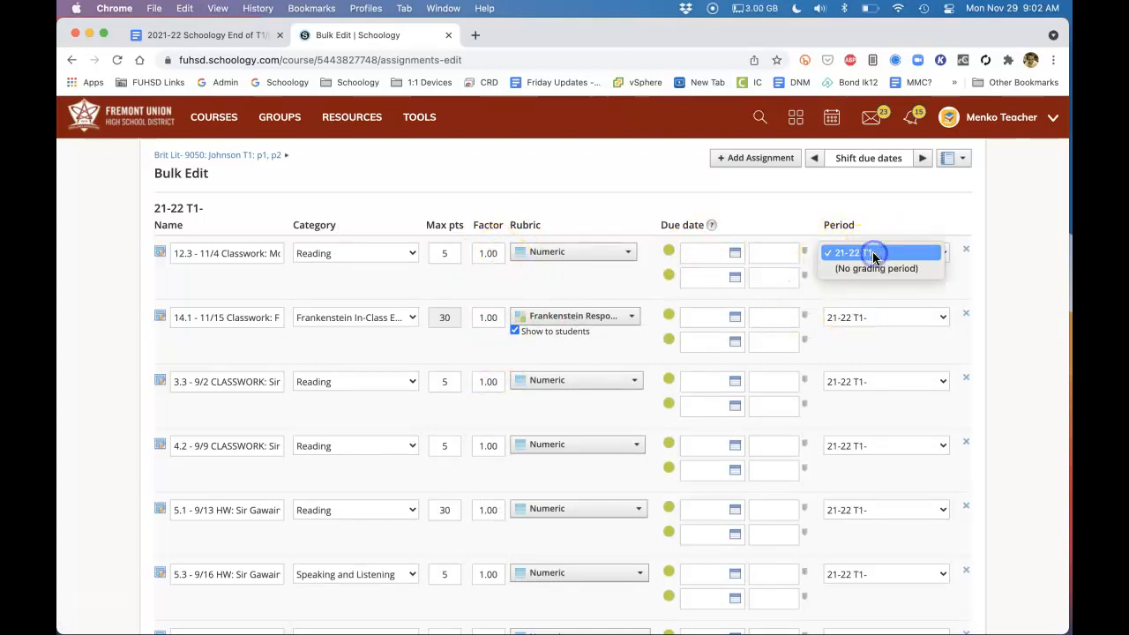
{"action": "left_click", "coordinate": [873, 254]}
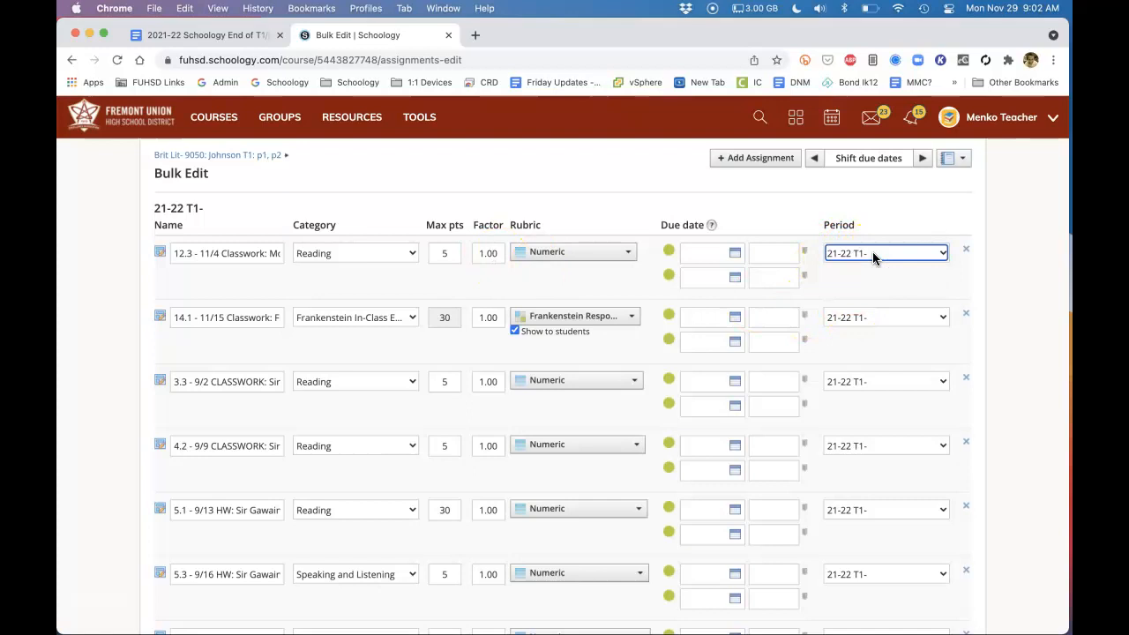
{"action": "left_click", "coordinate": [873, 257]}
{"action": "left_click", "coordinate": [866, 254]}
{"action": "double_click", "coordinate": [444, 253]}
{"action": "key", "text": "BackSpace"}
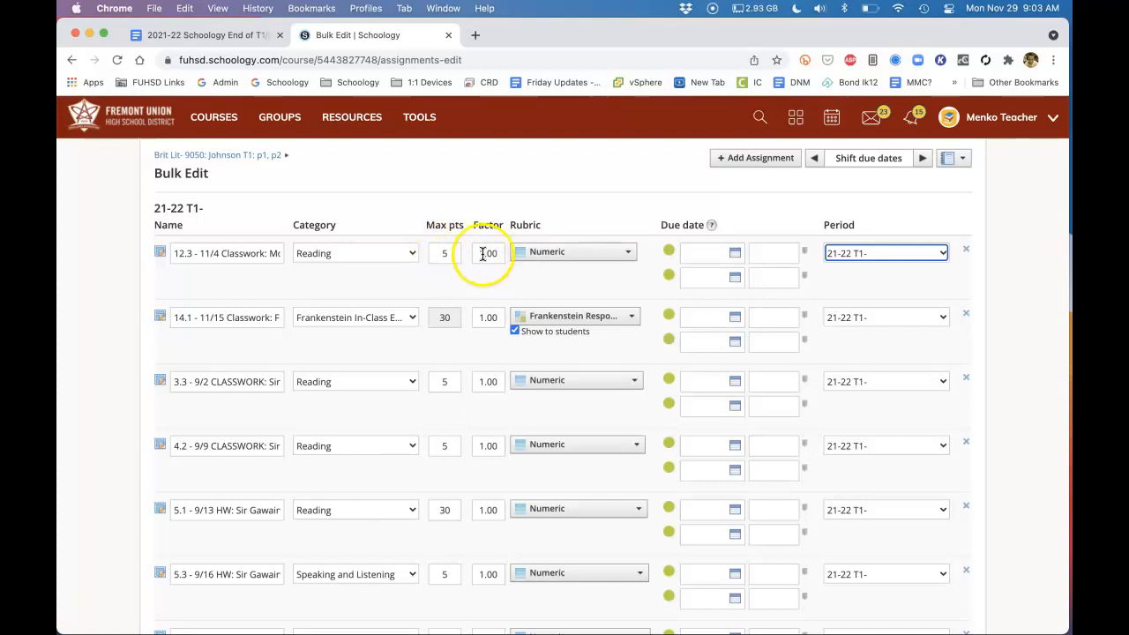
Try a factor of .5 on the 12.3 - 11/4 Classwork assignment, and set it back to 1.00
{"action": "left_click_drag", "start_coordinate": [500, 253], "coordinate": [420, 254]}
{"action": "type", "text": "."}
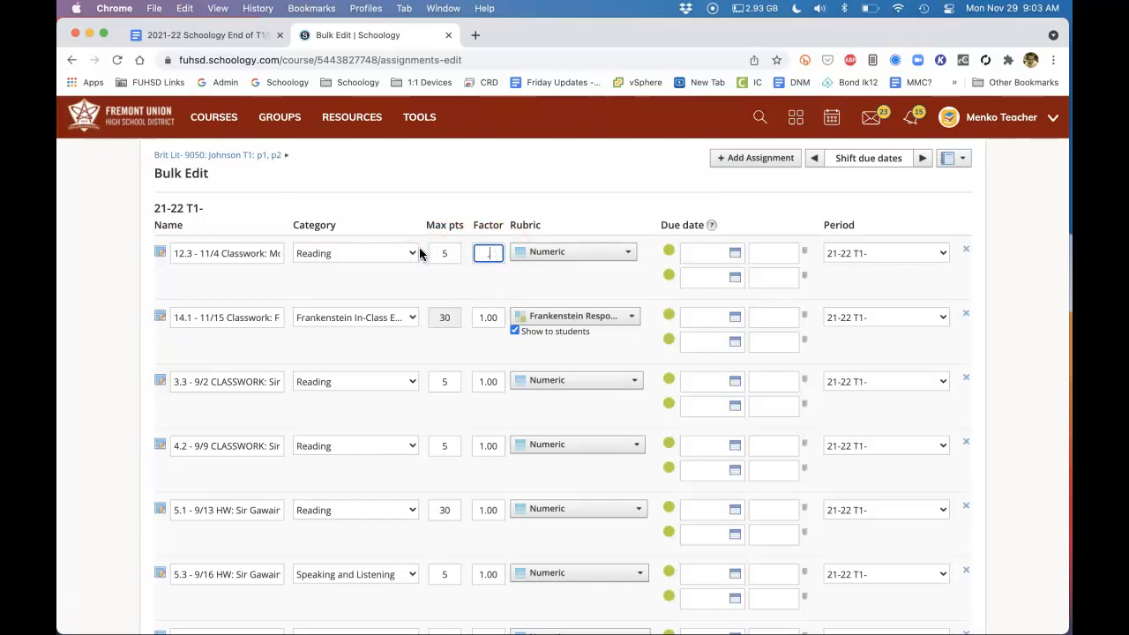
{"action": "type", "text": "5"}
{"action": "left_click", "coordinate": [478, 197]}
{"action": "left_click_drag", "start_coordinate": [497, 256], "coordinate": [471, 254]}
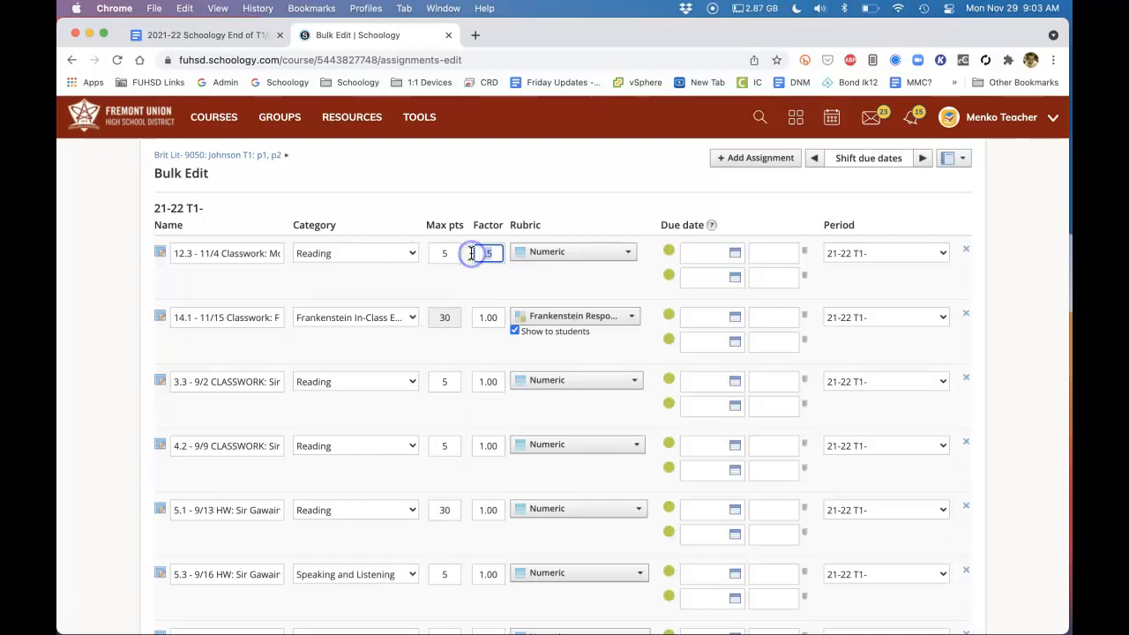
{"action": "type", "text": "1.00"}
{"action": "scroll", "coordinate": [471, 253], "scroll_direction": "down", "scroll_amount": 10}
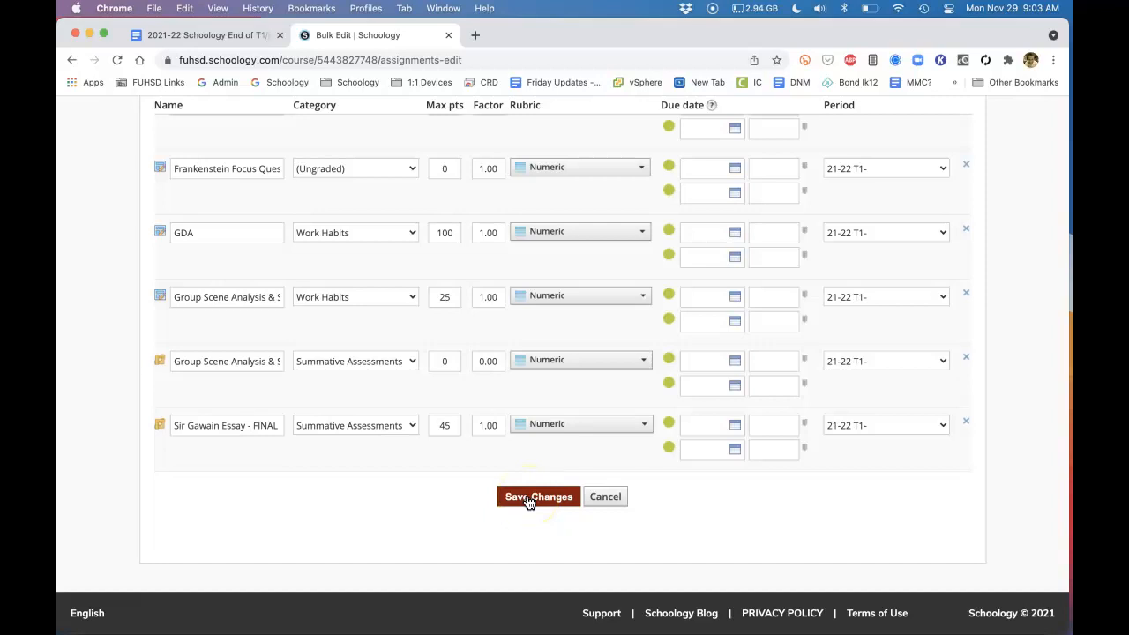
Switch to the Google Docs checklist and review the Set Final Grades section on collecting and grading late or missing work
{"action": "left_click", "coordinate": [209, 29]}
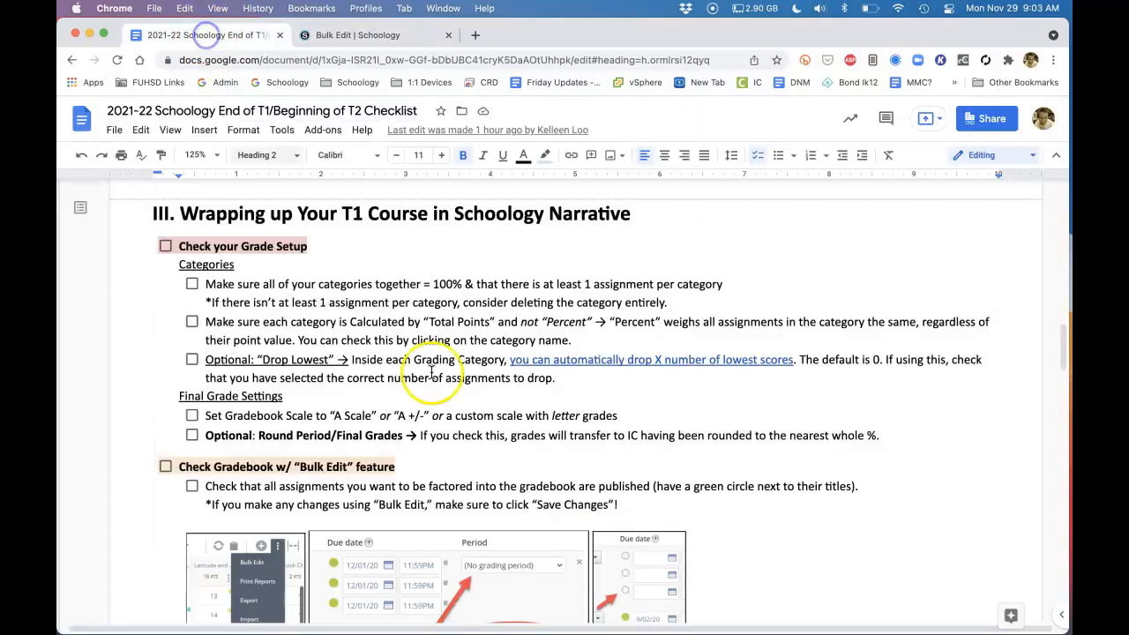
{"action": "scroll", "coordinate": [496, 439], "scroll_direction": "down", "scroll_amount": 3}
{"action": "scroll", "coordinate": [495, 438], "scroll_direction": "down", "scroll_amount": 5}
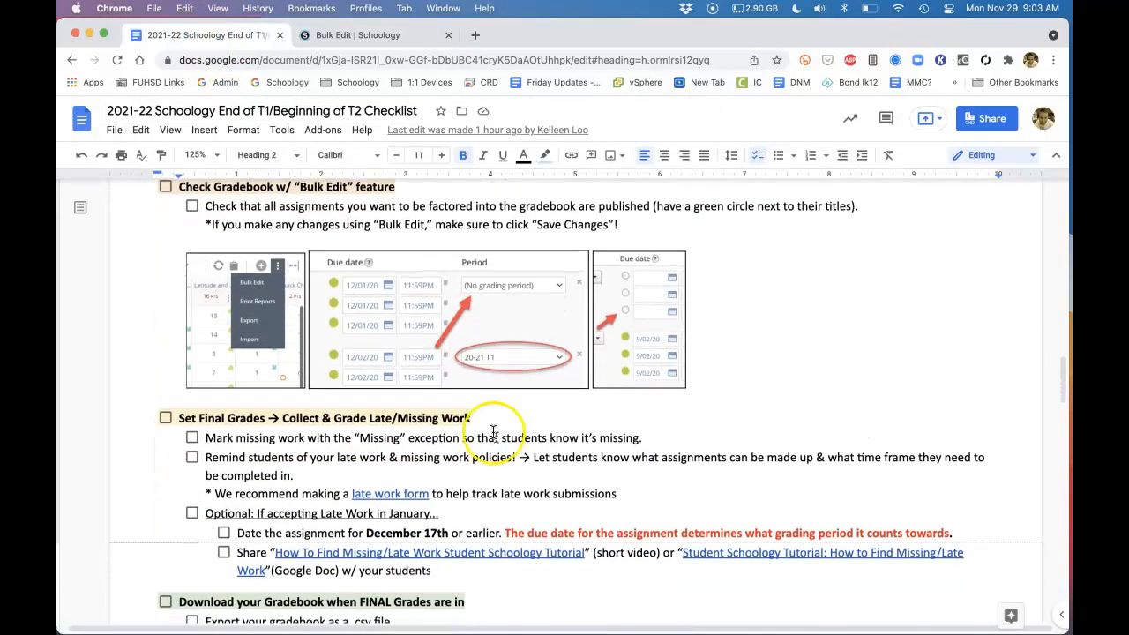
{"action": "scroll", "coordinate": [474, 469], "scroll_direction": "down", "scroll_amount": 2}
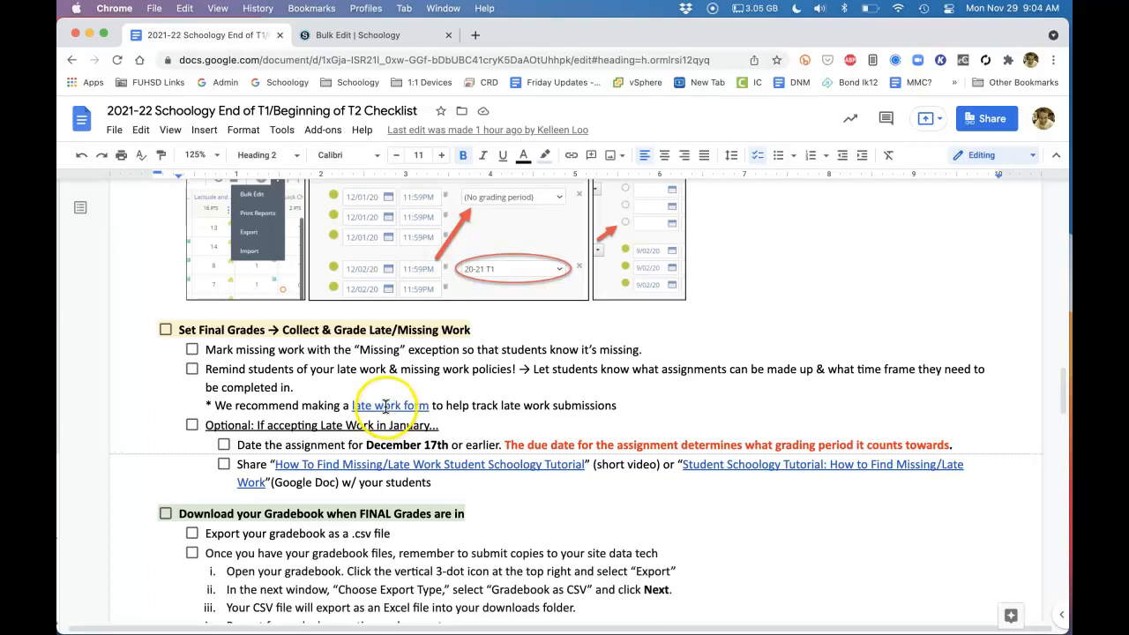
View the example late work form linked in the Set Final Grades section, and close it
{"action": "left_click", "coordinate": [388, 407]}
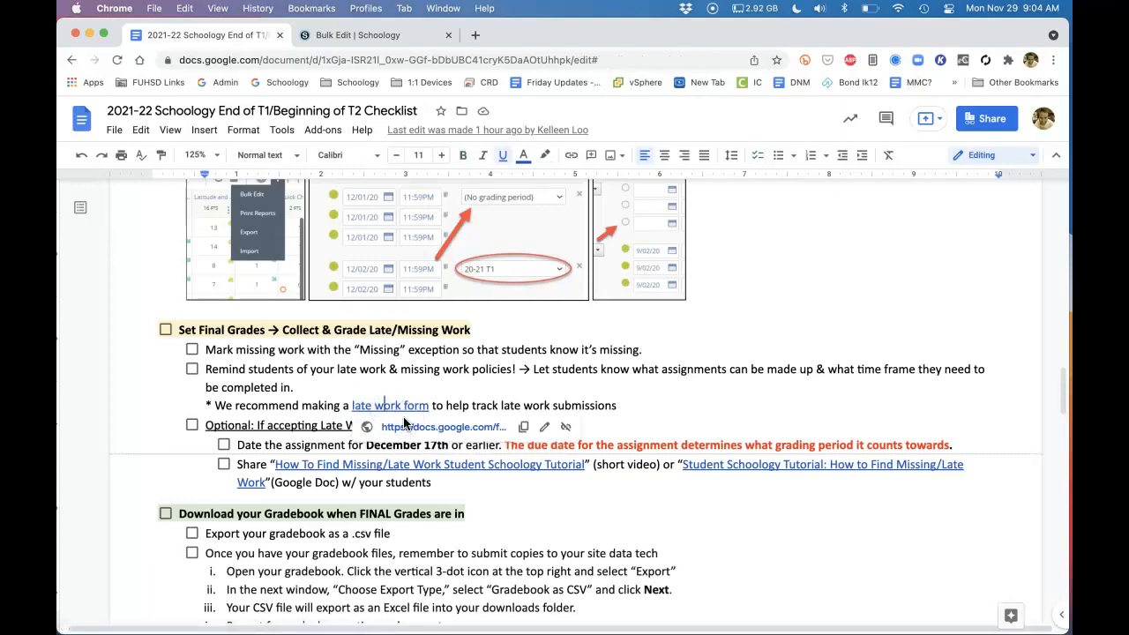
{"action": "left_click", "coordinate": [405, 427]}
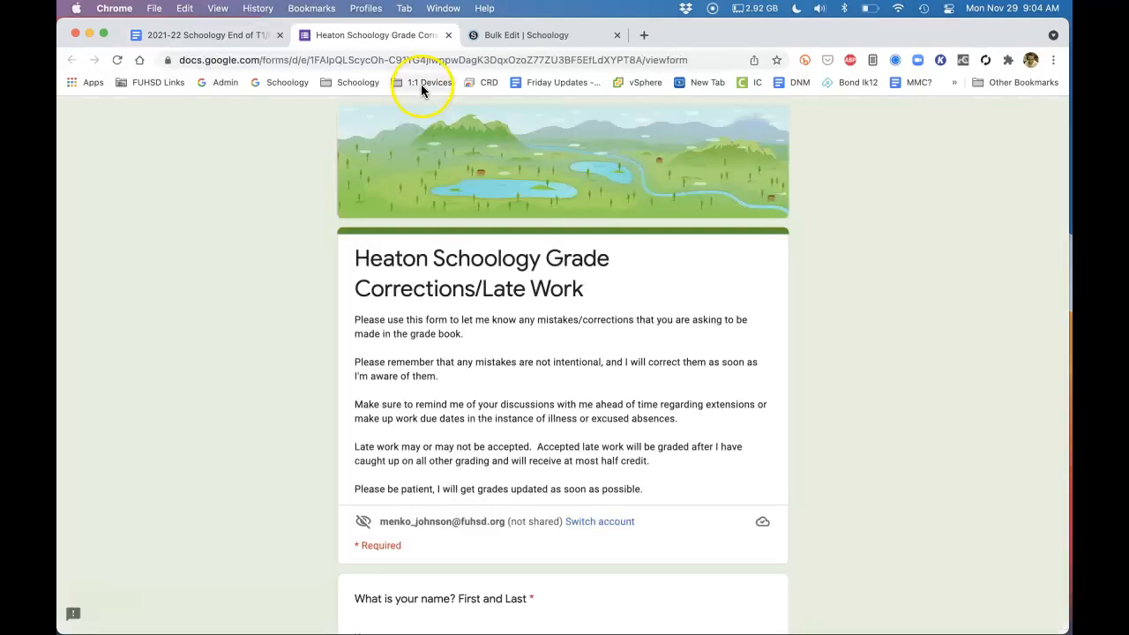
{"action": "left_click", "coordinate": [447, 35]}
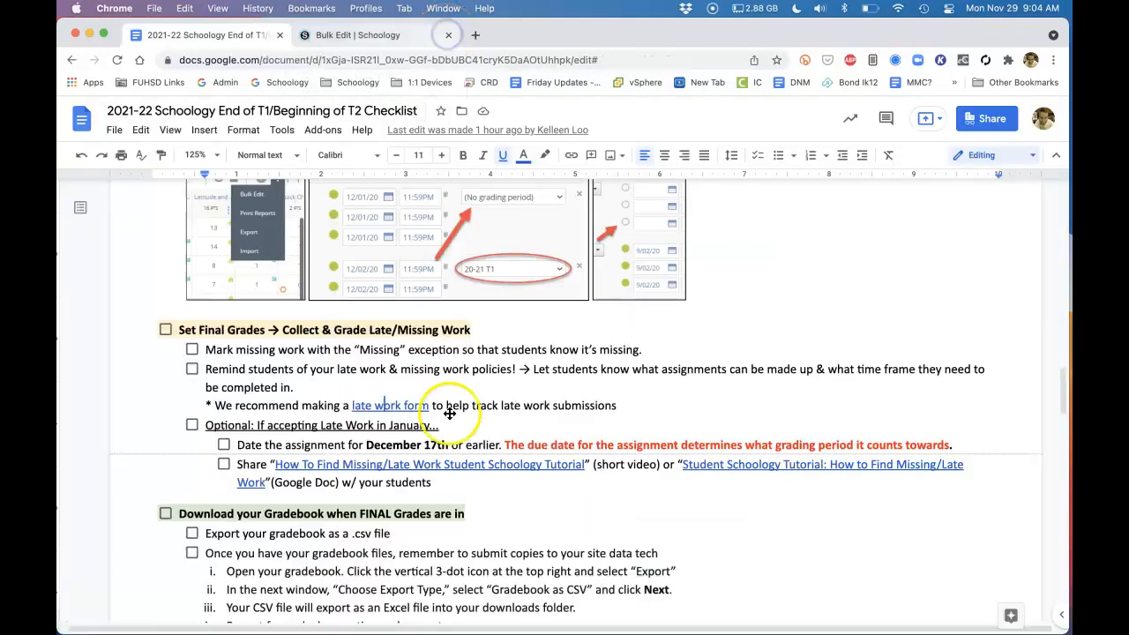
Check the checklist's Download your Gradebook section, and return from Bulk Edit to the Brit Lit - 9050 T1 gradebook in Schoology
{"action": "scroll", "coordinate": [453, 449], "scroll_direction": "down", "scroll_amount": 5}
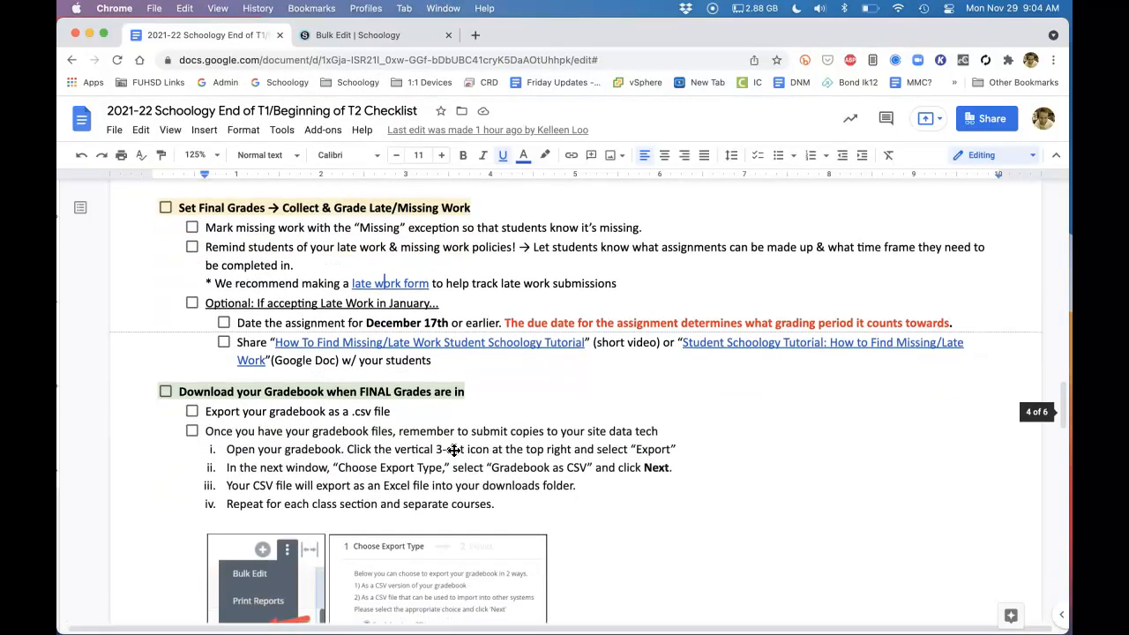
{"action": "left_click", "coordinate": [361, 37]}
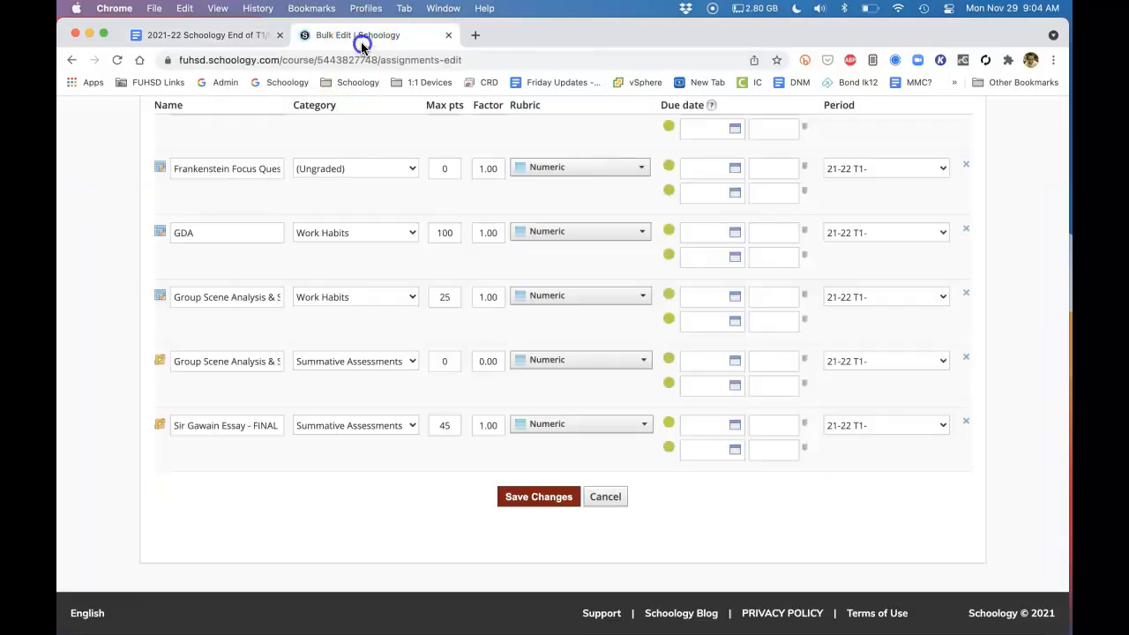
{"action": "scroll", "coordinate": [745, 401], "scroll_direction": "up", "scroll_amount": 10}
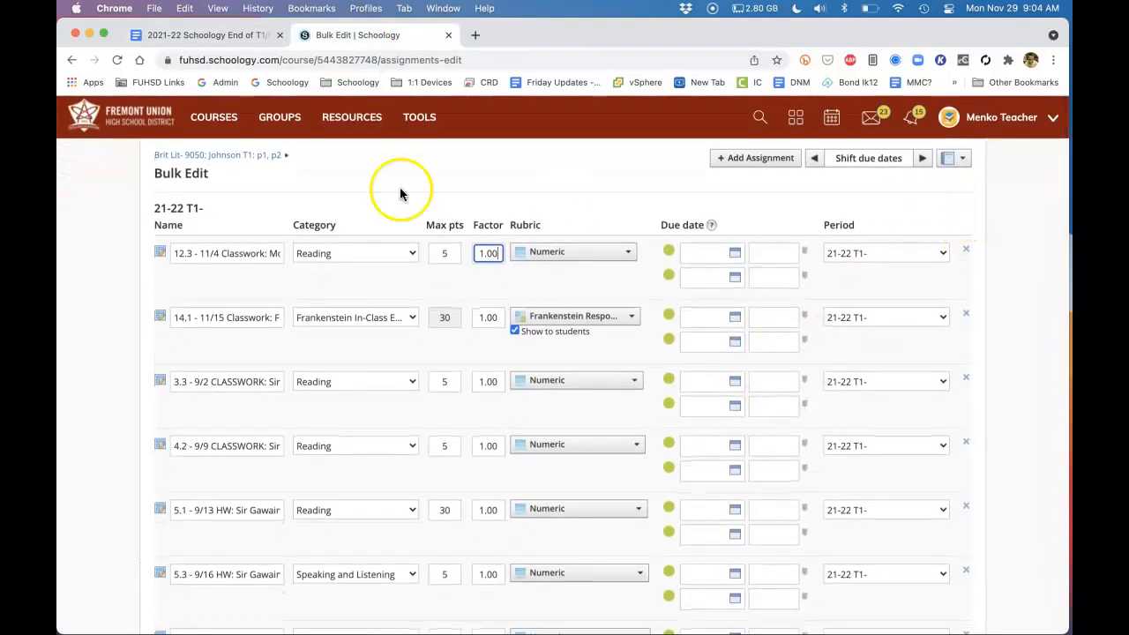
{"action": "left_click", "coordinate": [244, 155]}
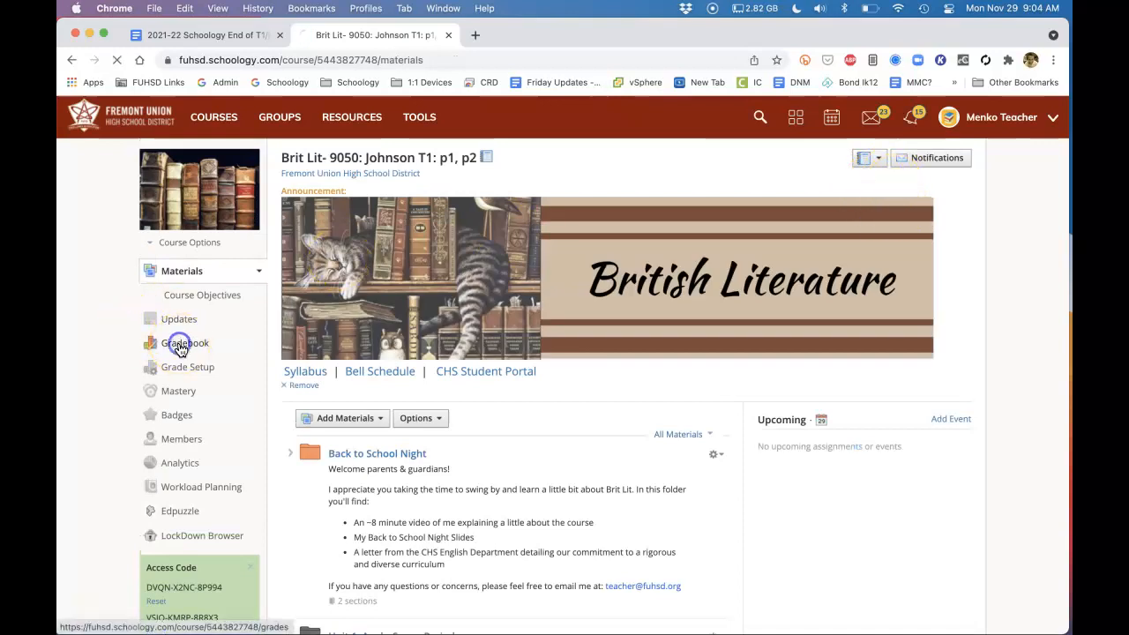
{"action": "left_click", "coordinate": [177, 343]}
Export the Brit Lit - 9050 T1 gradebook with the Gradebook as CSV export type
{"action": "left_click", "coordinate": [933, 196]}
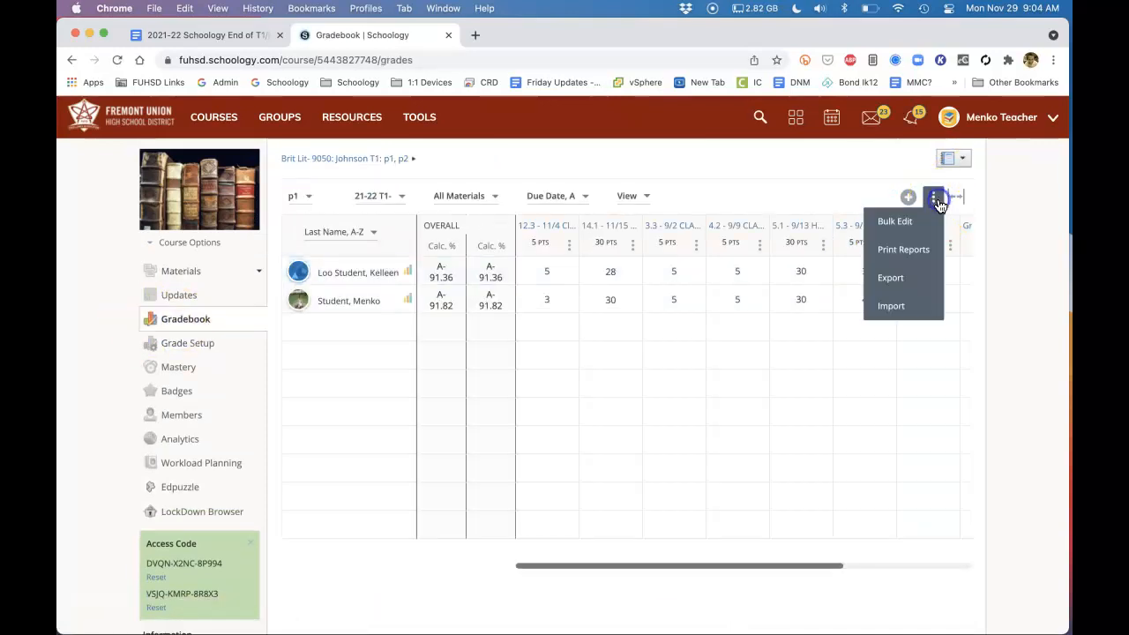
{"action": "left_click", "coordinate": [889, 279]}
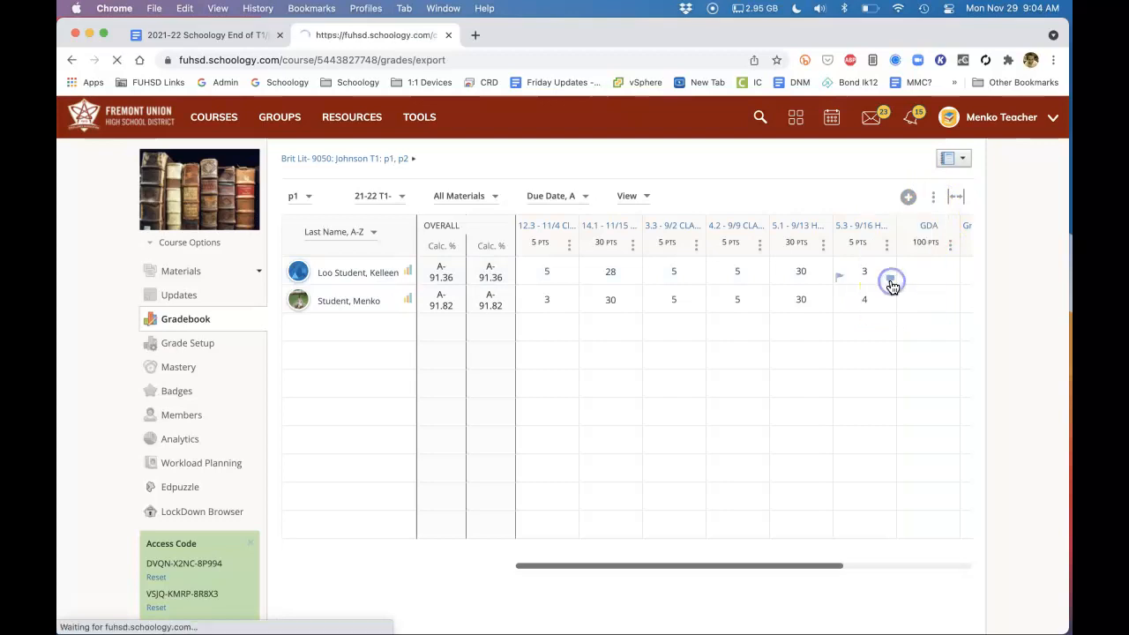
{"action": "left_click", "coordinate": [324, 315]}
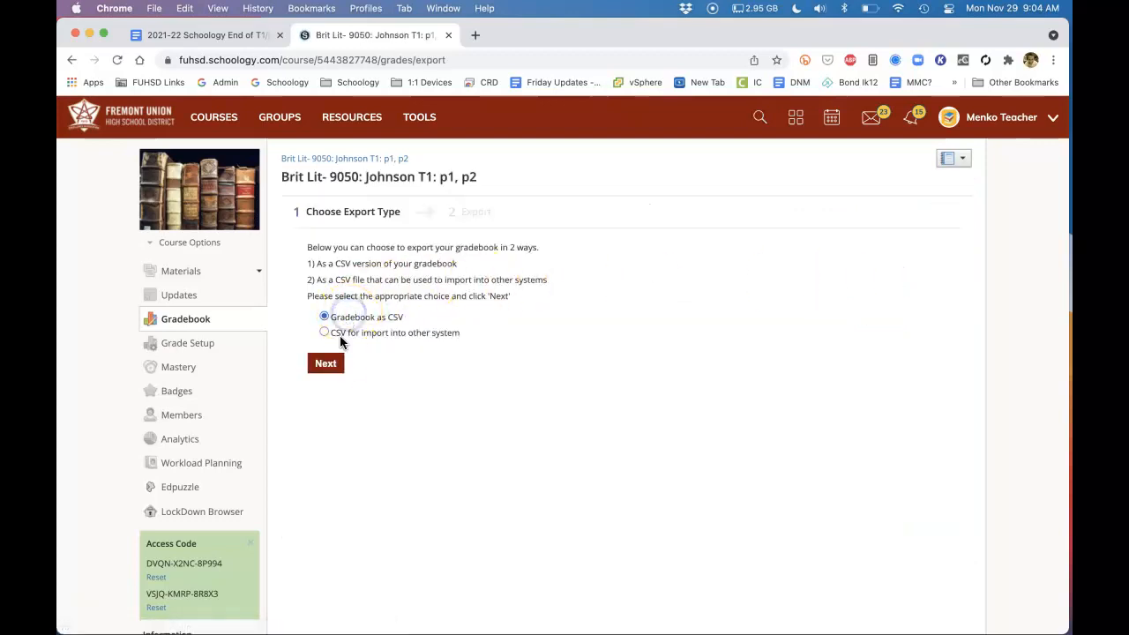
{"action": "left_click", "coordinate": [325, 365]}
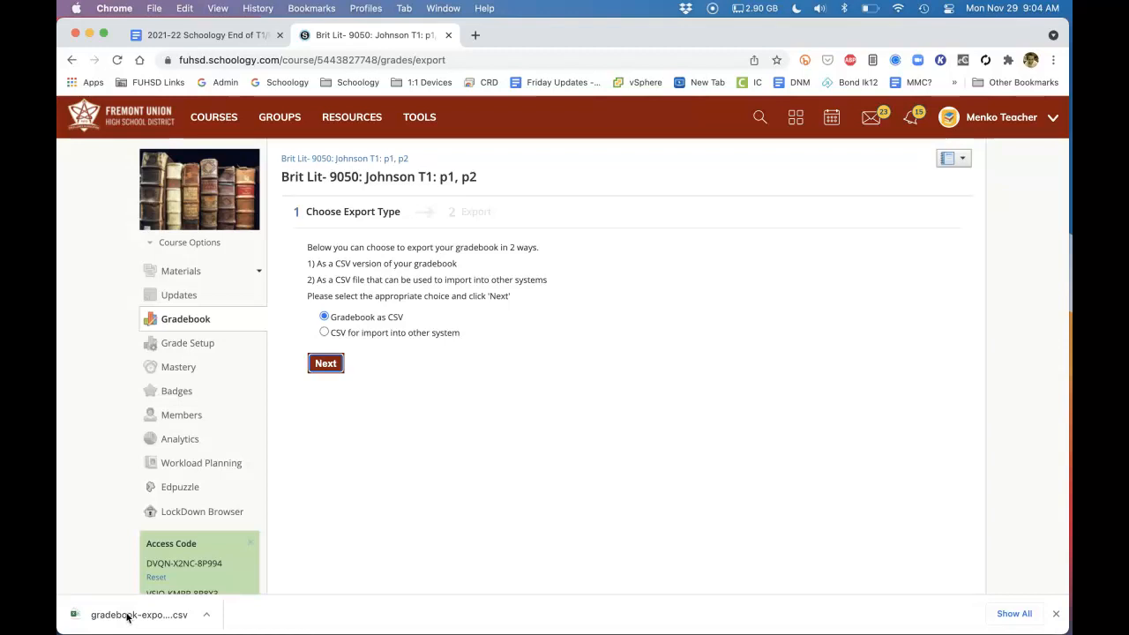
Go back to the Google Docs checklist and review the Change your T1 Course Images section
{"action": "left_click", "coordinate": [216, 34]}
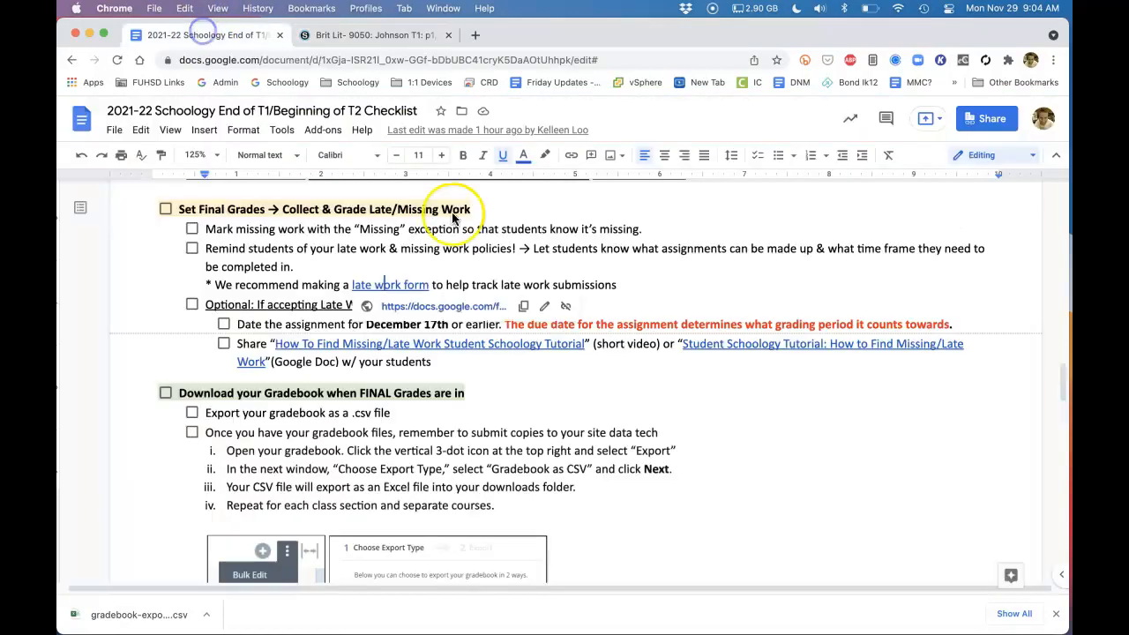
{"action": "scroll", "coordinate": [658, 500], "scroll_direction": "down", "scroll_amount": 5}
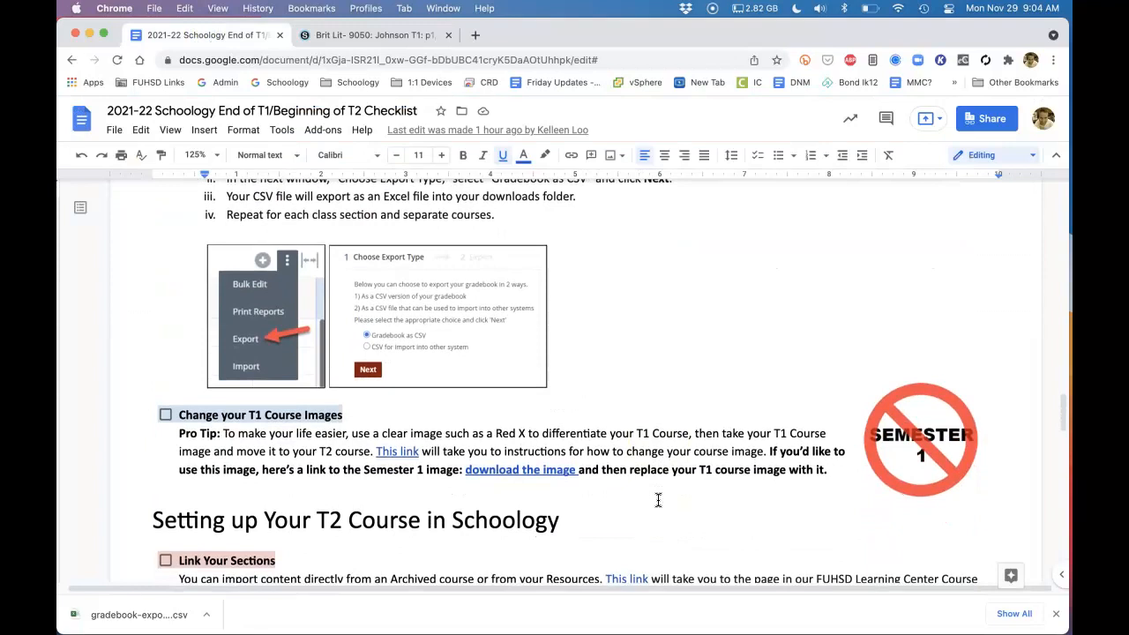